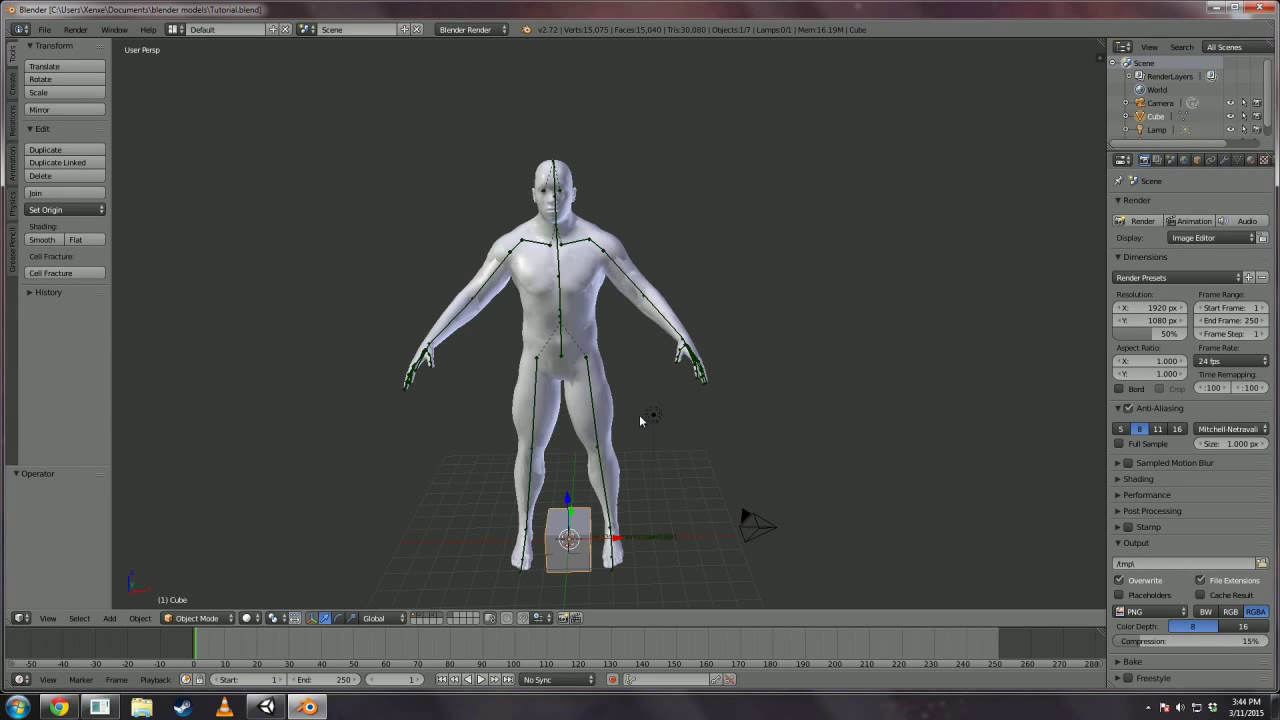
# Delete the lamp and the camera from the Blender scene.
pyautogui.moveTo(643, 420); pyautogui.dragTo(687, 423, button='middle')
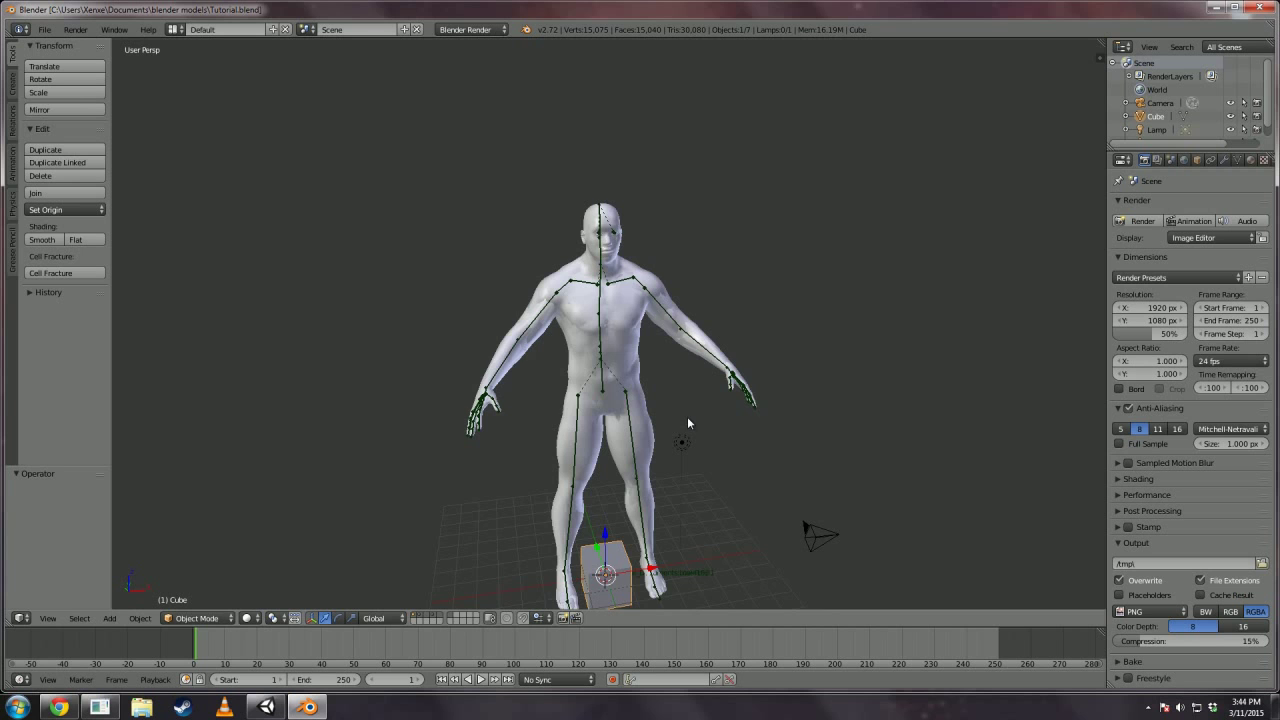
pyautogui.scroll(4, 688, 423)
pyautogui.scroll(-3, 688, 423)
pyautogui.scroll(5, 688, 423)
pyautogui.scroll(-3, 688, 417)
pyautogui.moveTo(674, 418); pyautogui.dragTo(723, 429, button='middle')
pyautogui.scroll(3, 675, 289)
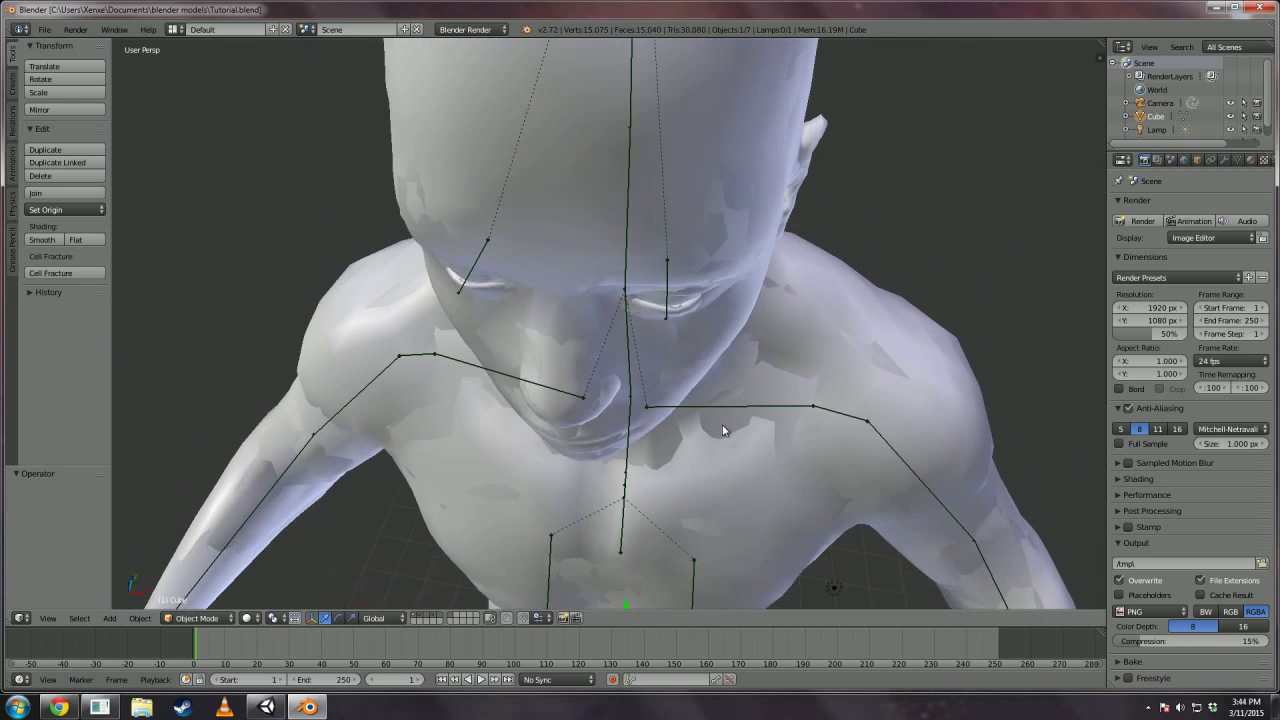
pyautogui.scroll(2, 721, 437)
pyautogui.scroll(-5, 704, 374)
pyautogui.moveTo(702, 373); pyautogui.dragTo(592, 345, button='middle')
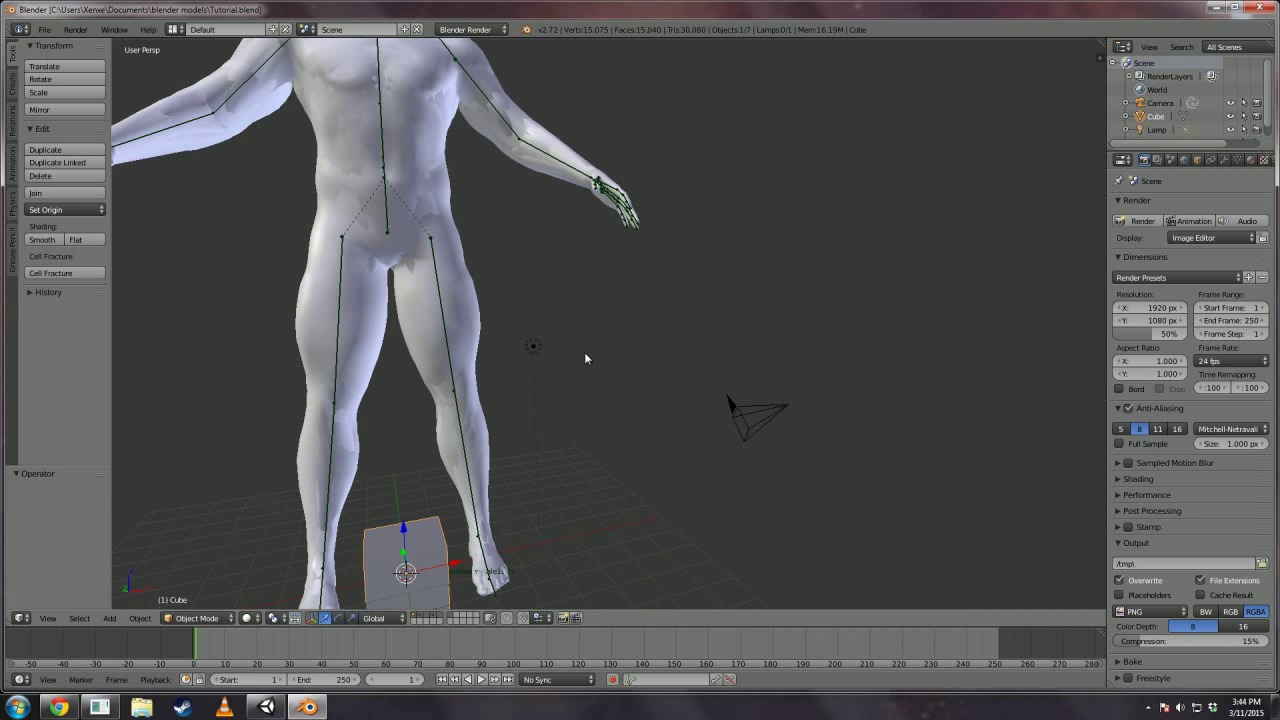
pyautogui.rightClick(532, 347)
pyautogui.press('x')
pyautogui.click(530, 345)
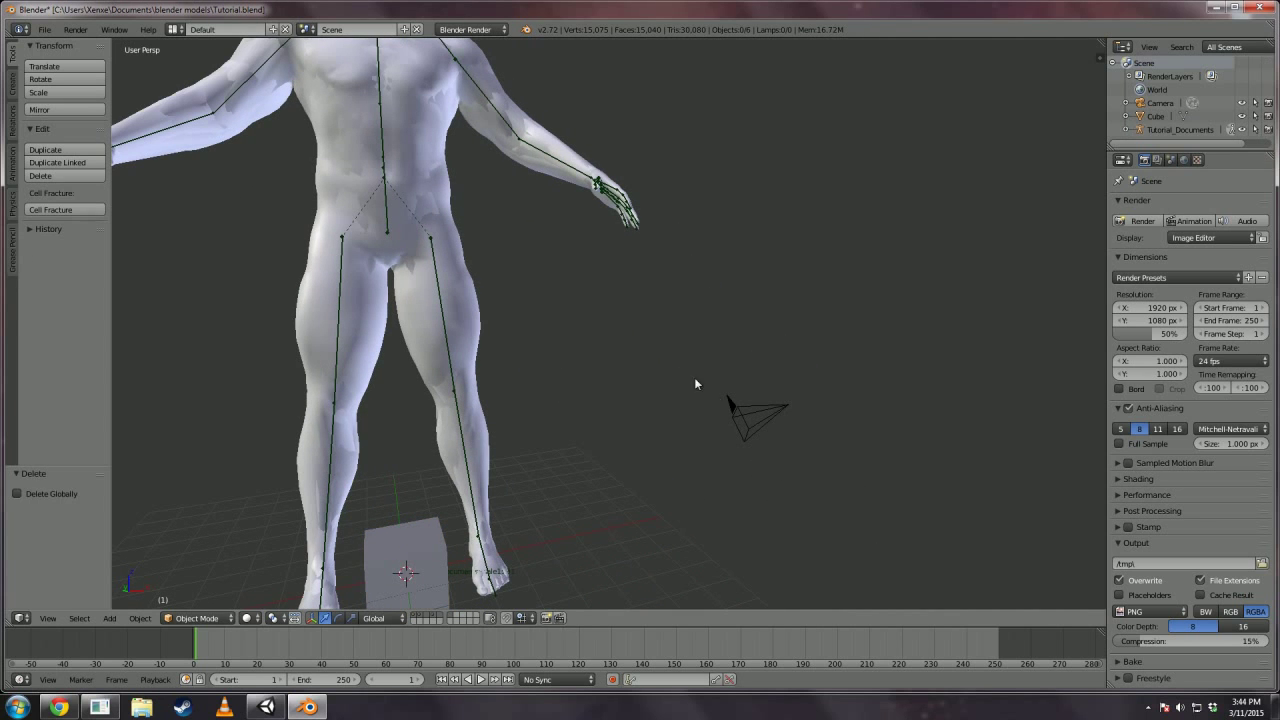
pyautogui.rightClick(744, 418)
pyautogui.press('x')
pyautogui.click(740, 413)
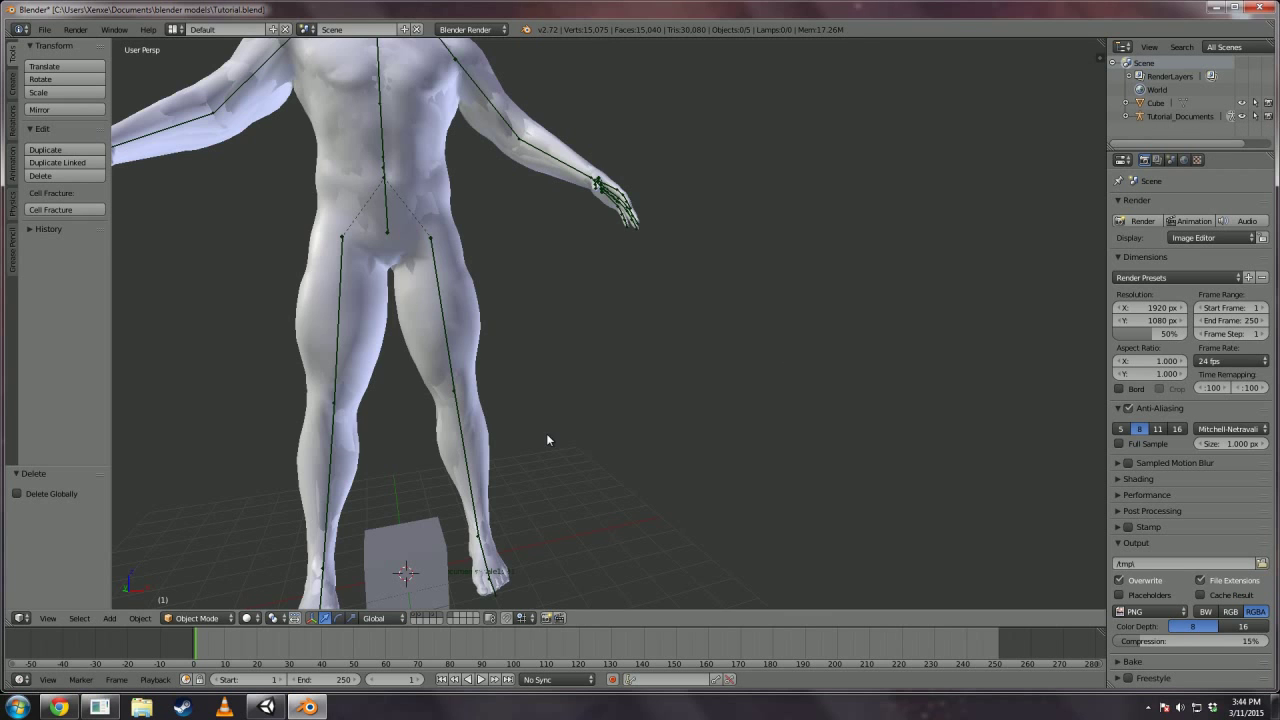
pyautogui.scroll(-3, 600, 380)
pyautogui.scroll(3, 686, 289)
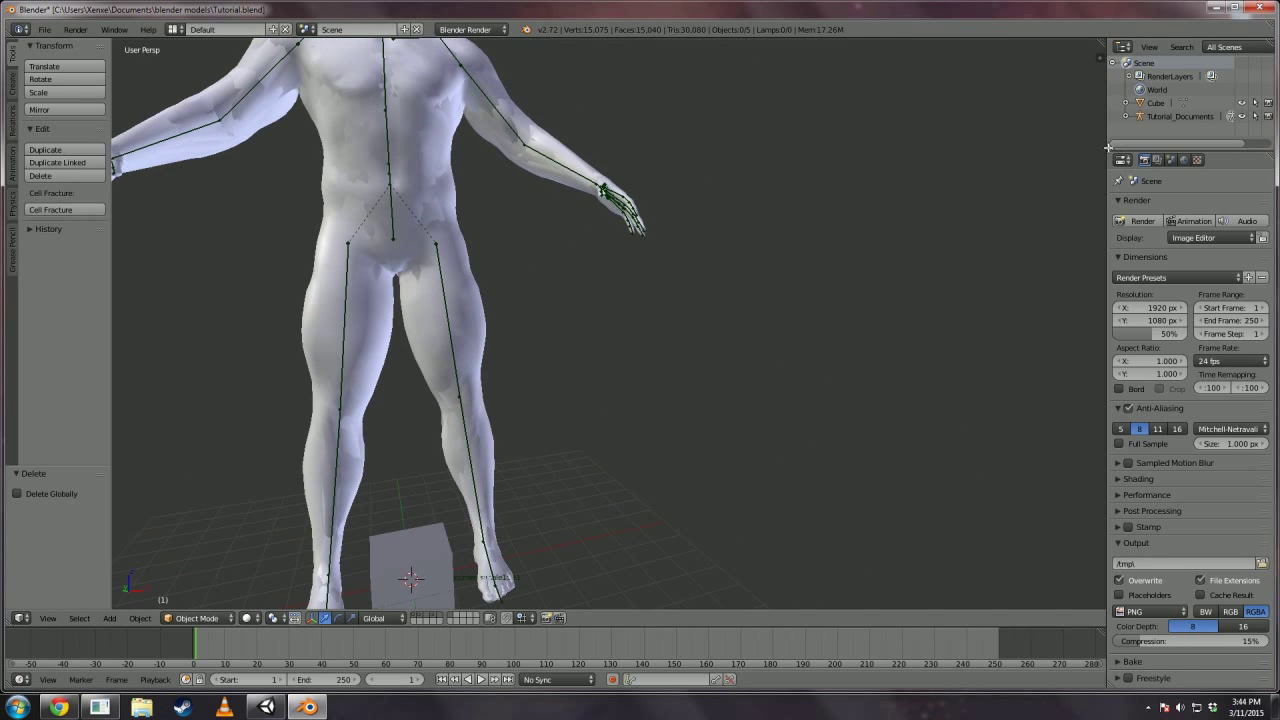
# Rename the Tutorial_Documents armature object to Skeleton.
pyautogui.moveTo(1104, 141); pyautogui.dragTo(1056, 292)
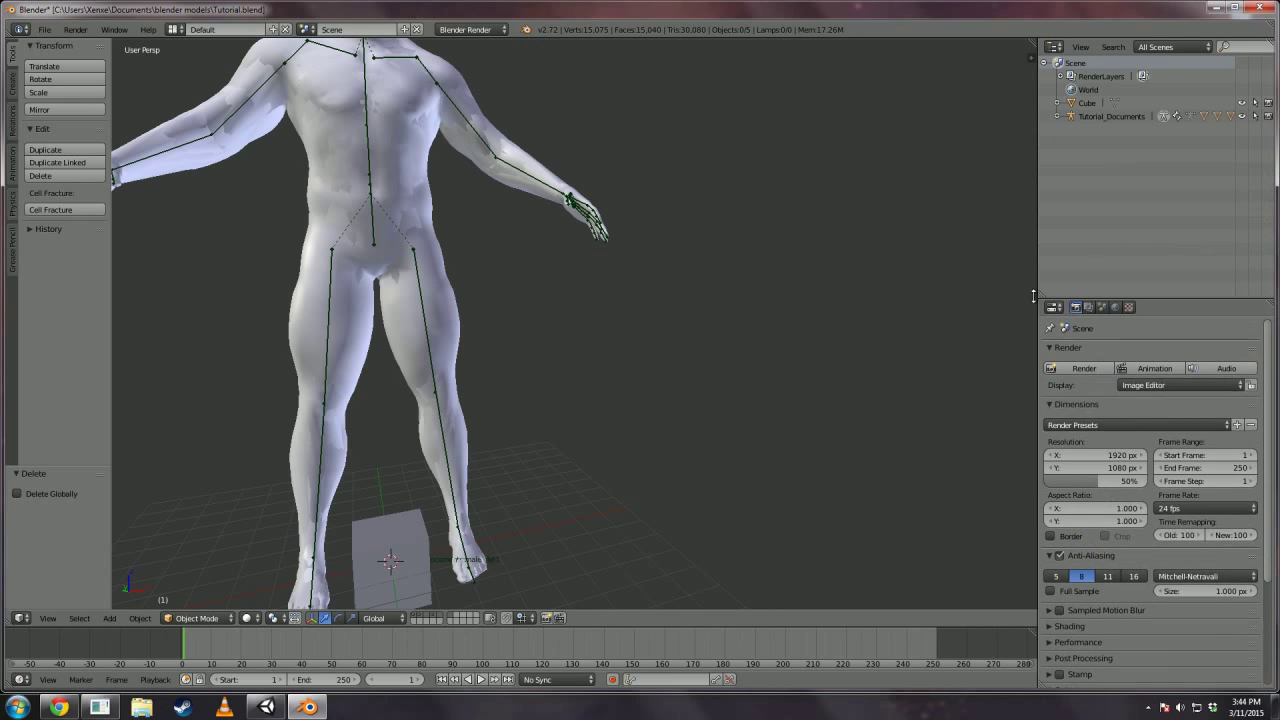
pyautogui.click(1057, 117)
pyautogui.click(1115, 118)
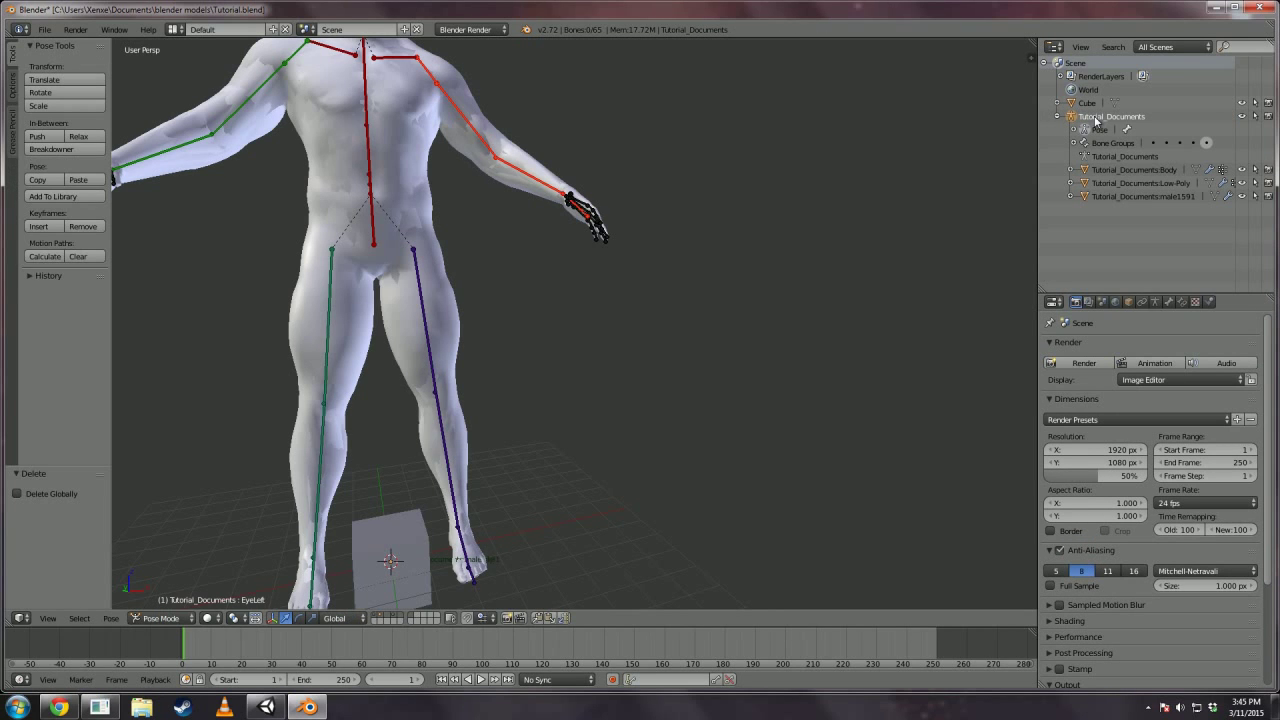
pyautogui.moveTo(698, 259); pyautogui.dragTo(770, 426, button='middle')
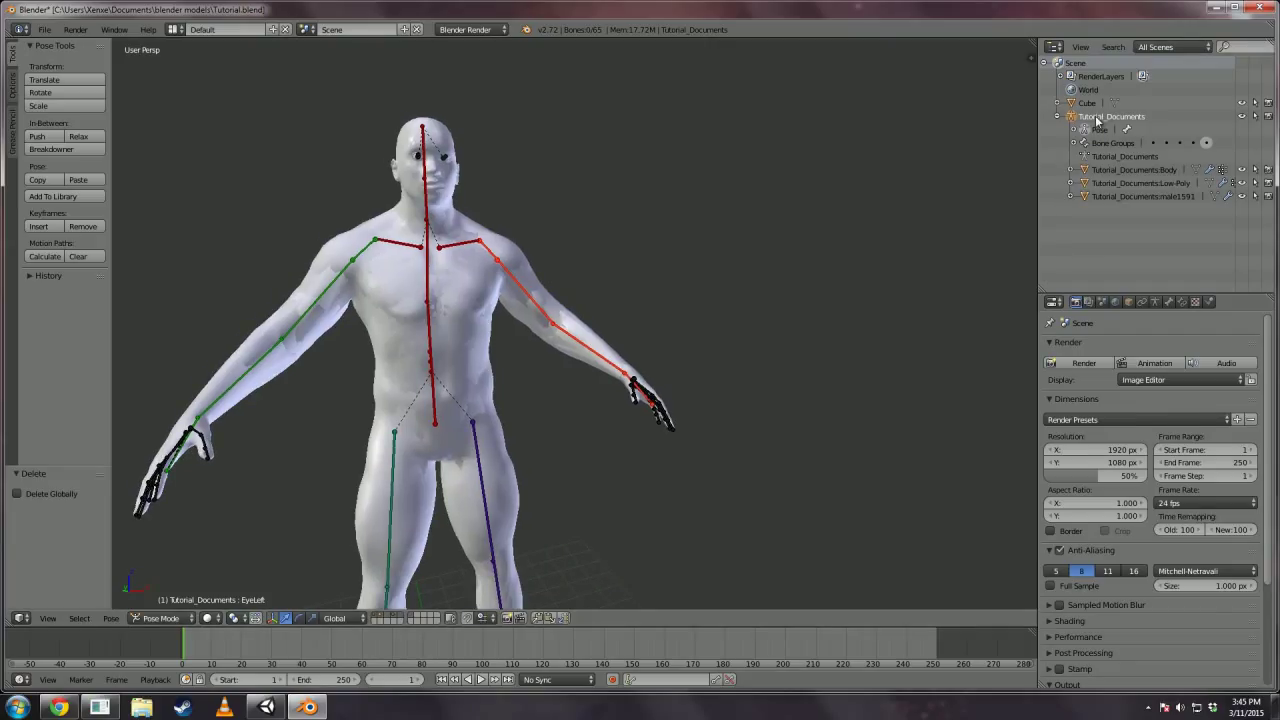
pyautogui.click(1128, 301)
pyautogui.click(1139, 348)
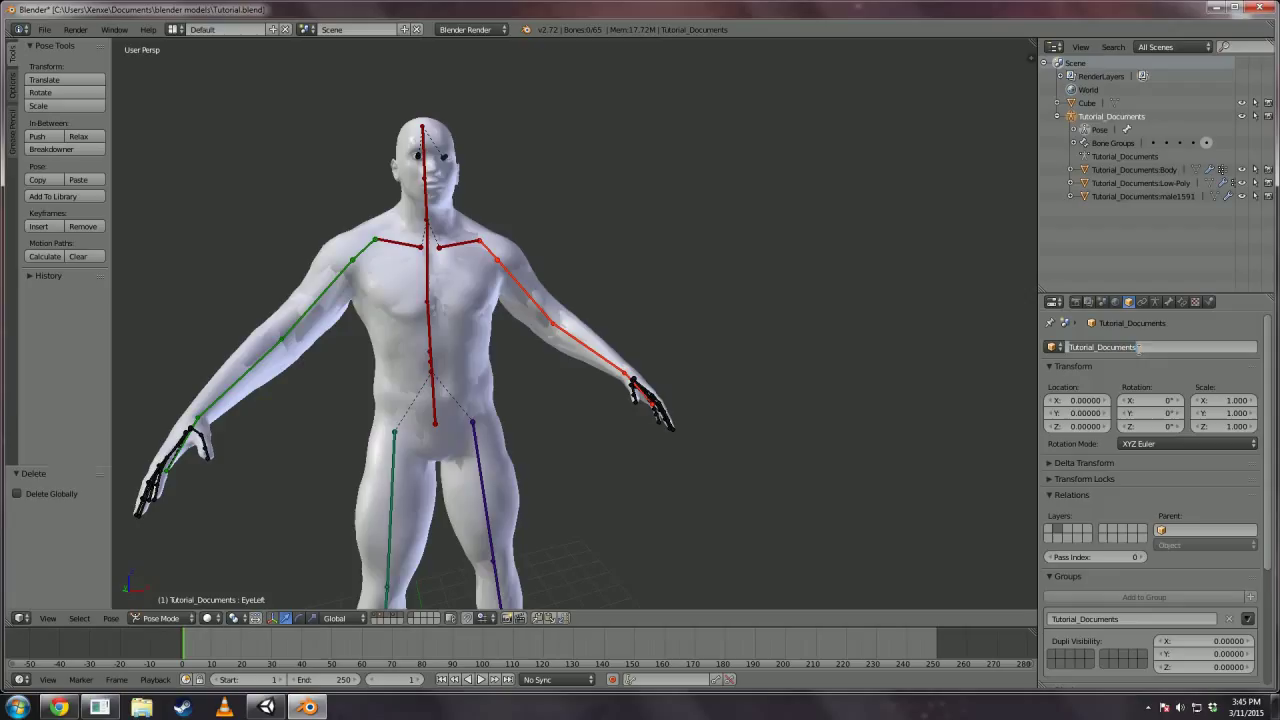
pyautogui.press('BackSpace')
pyautogui.press('Return')
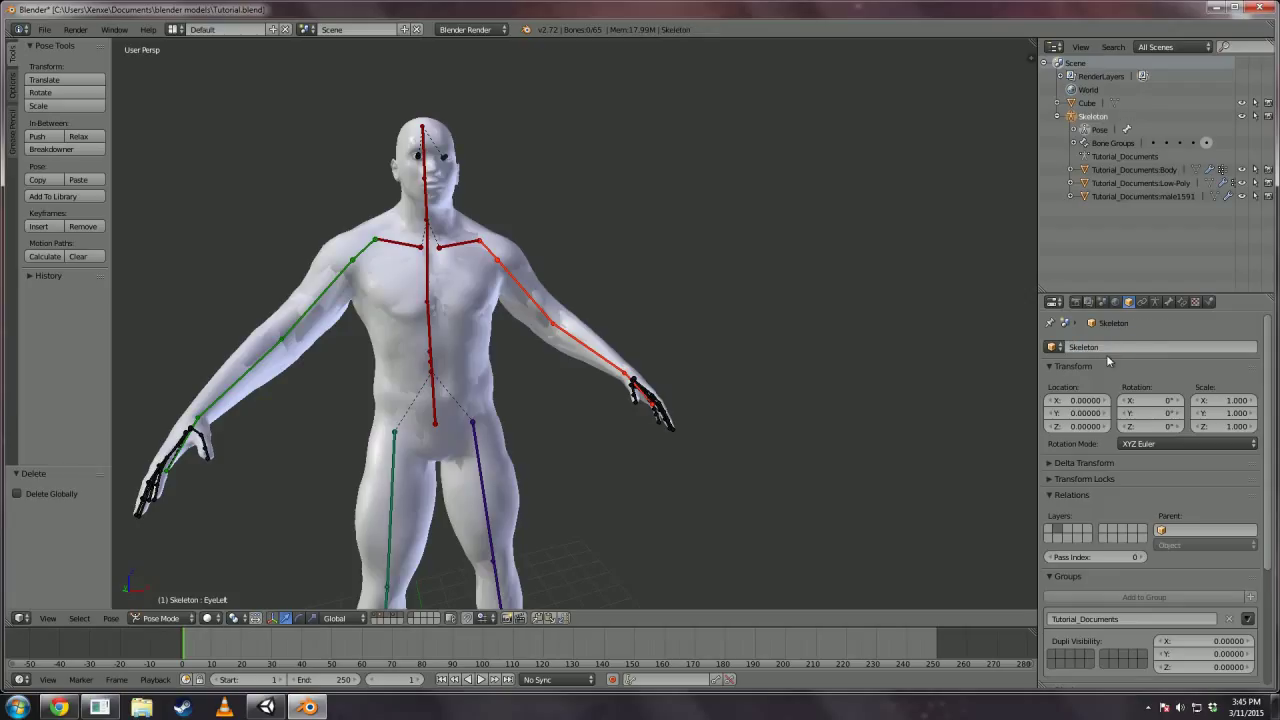
# Rename the armature's data block to Skeleton as well.
pyautogui.click(1120, 157)
pyautogui.click(1155, 301)
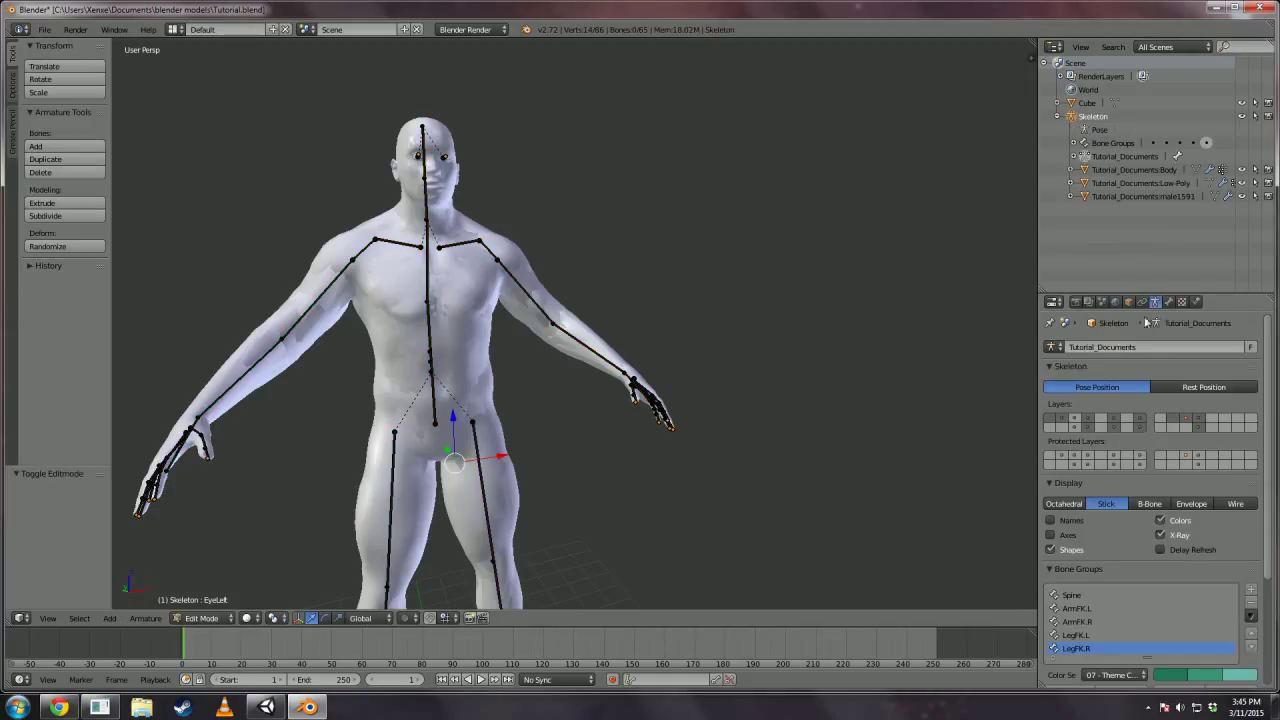
pyautogui.click(1141, 347)
pyautogui.write('Skeleton')
pyautogui.press('Return')
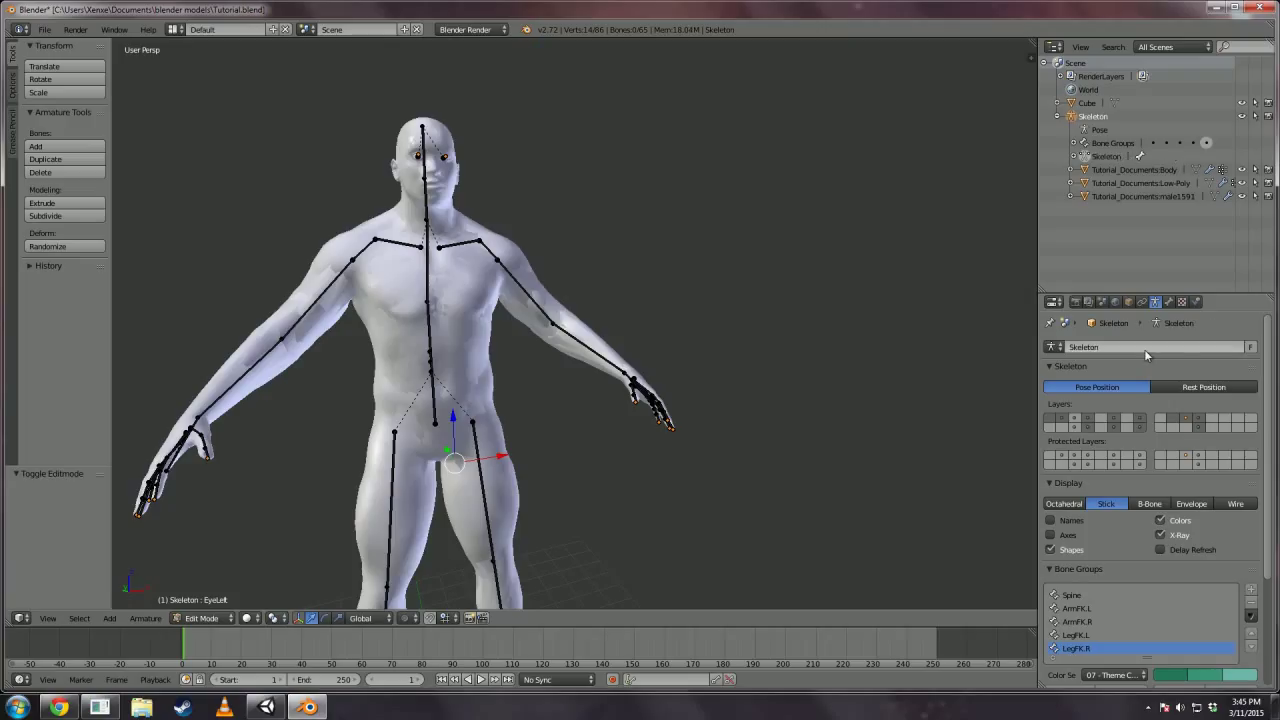
# Rename the Tutorial_Documents:Body mesh to HighPoly.
pyautogui.click(1127, 172)
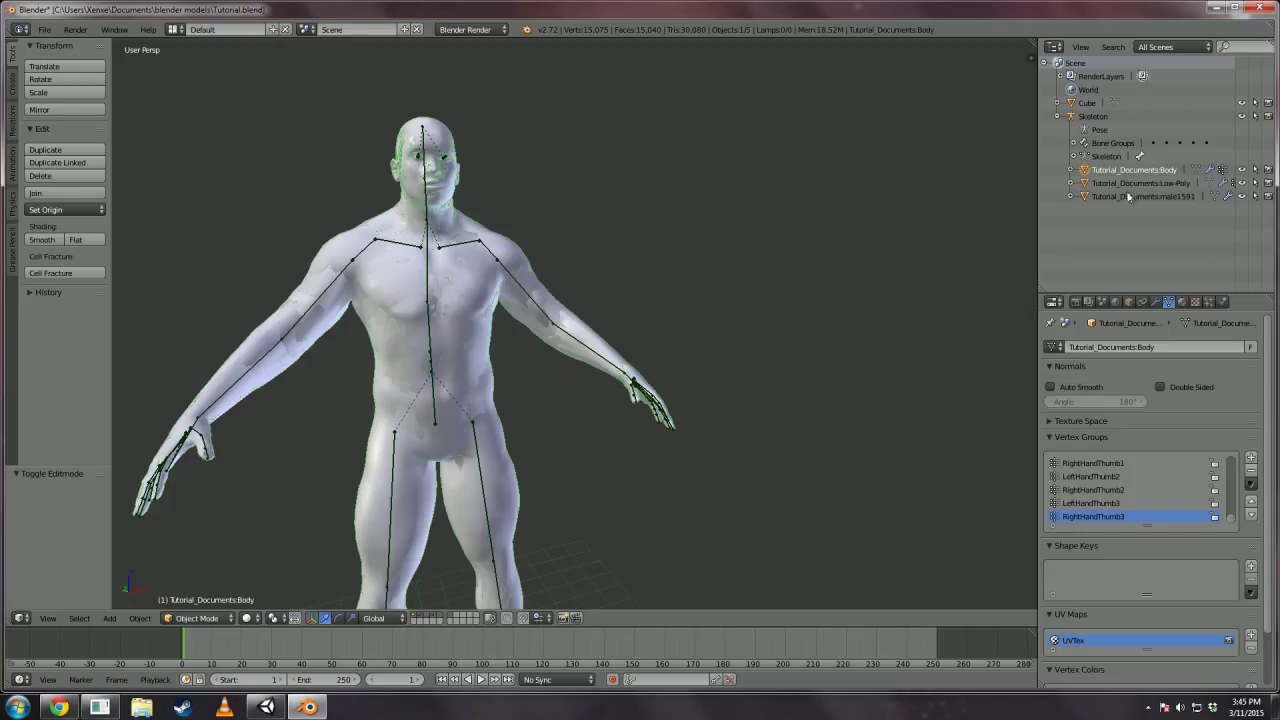
pyautogui.click(1129, 302)
pyautogui.click(1153, 347)
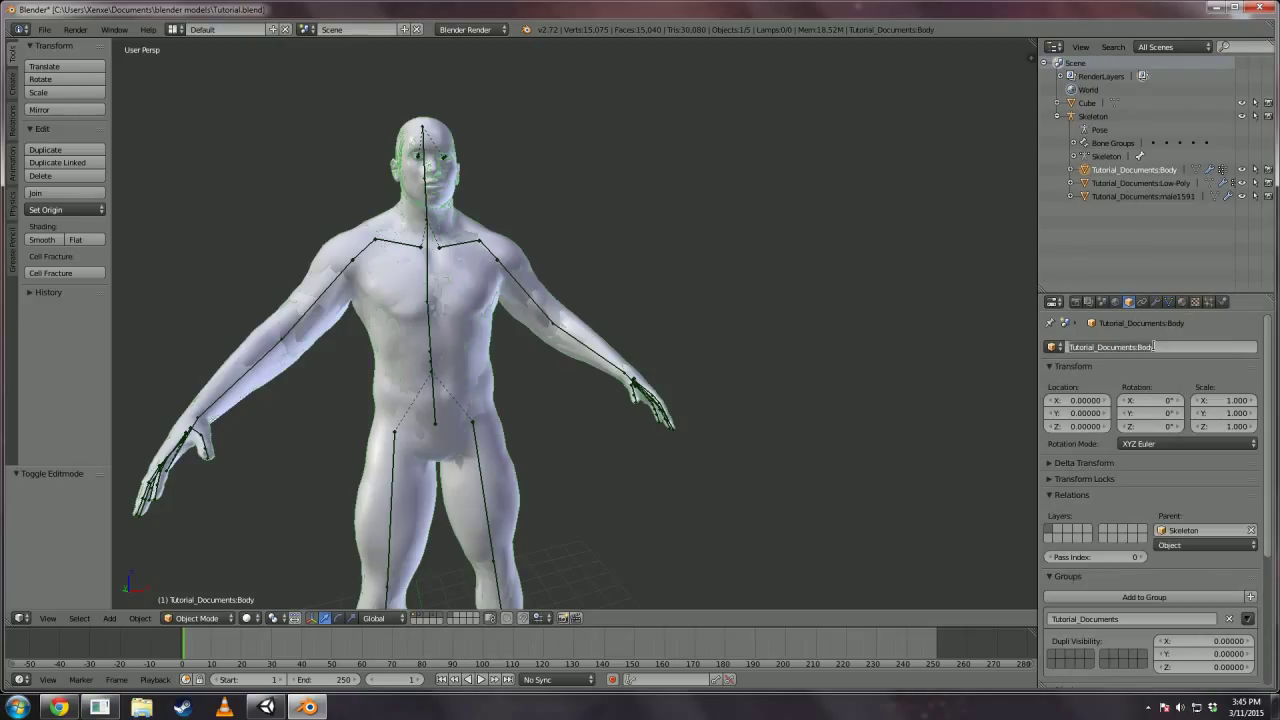
pyautogui.write('HighPoly')
pyautogui.press('Return')
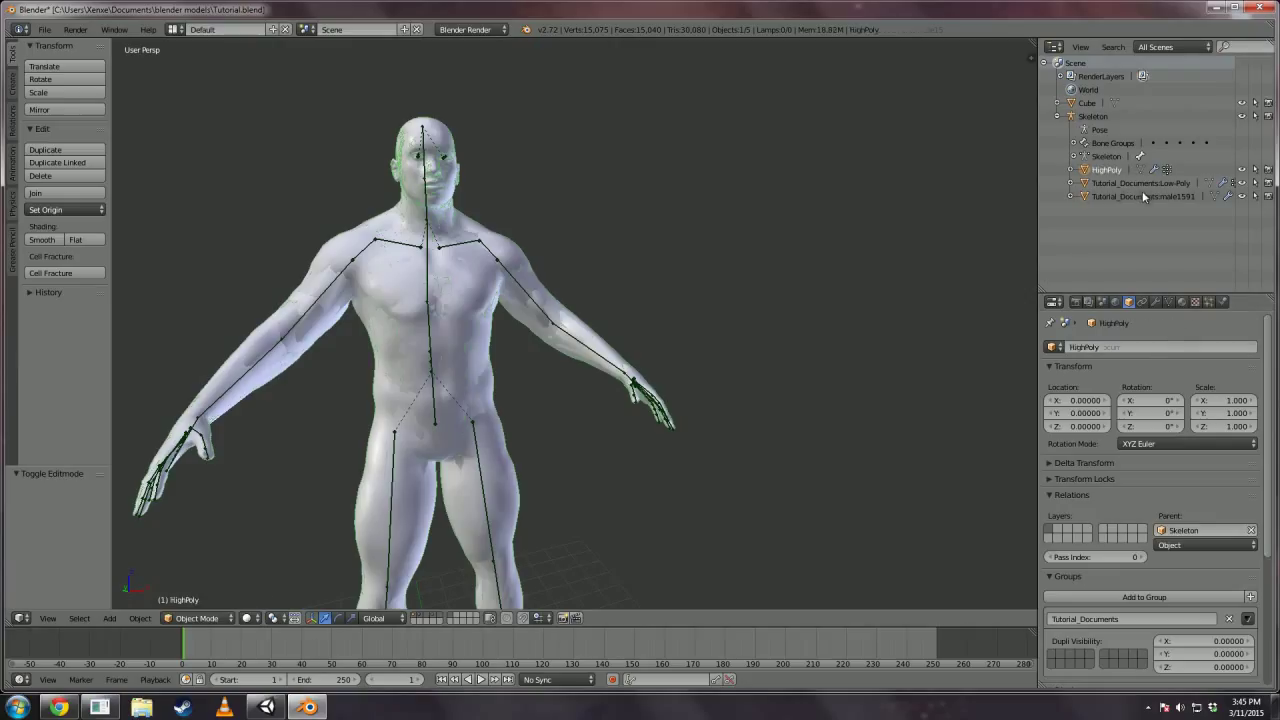
# Rename the male1591 mesh to LowPoly.
pyautogui.click(1144, 196)
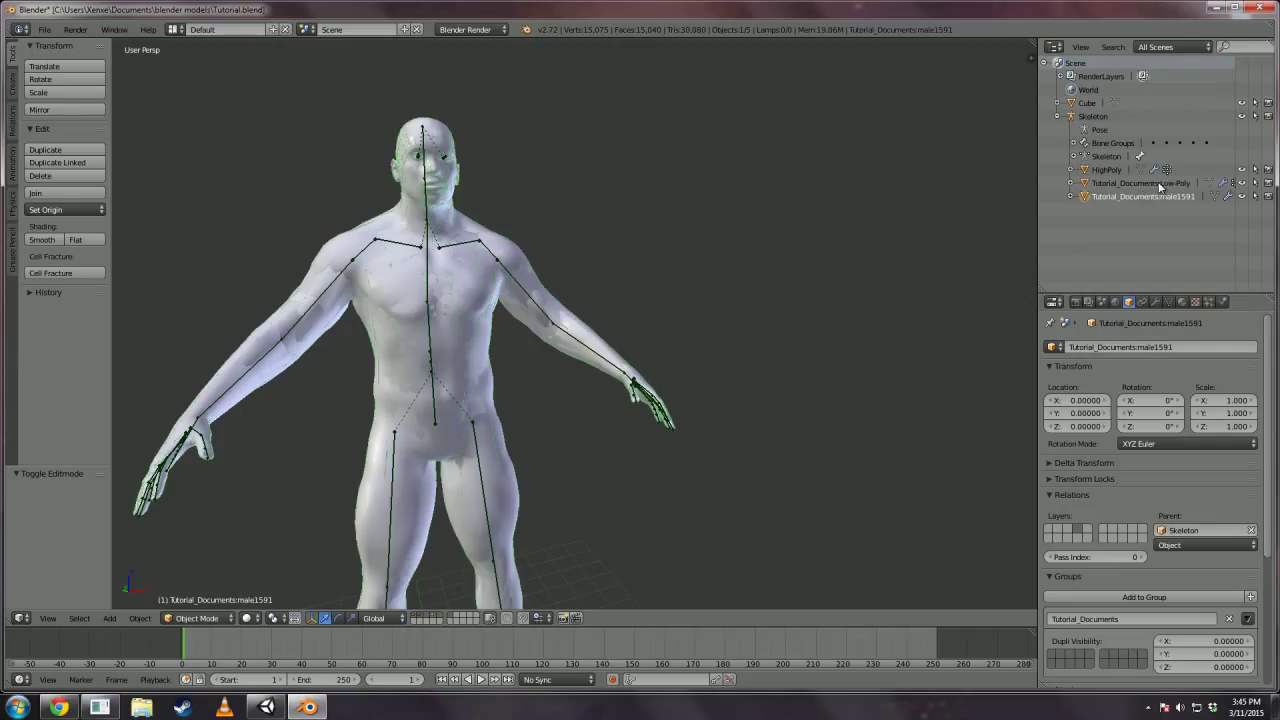
pyautogui.click(1158, 188)
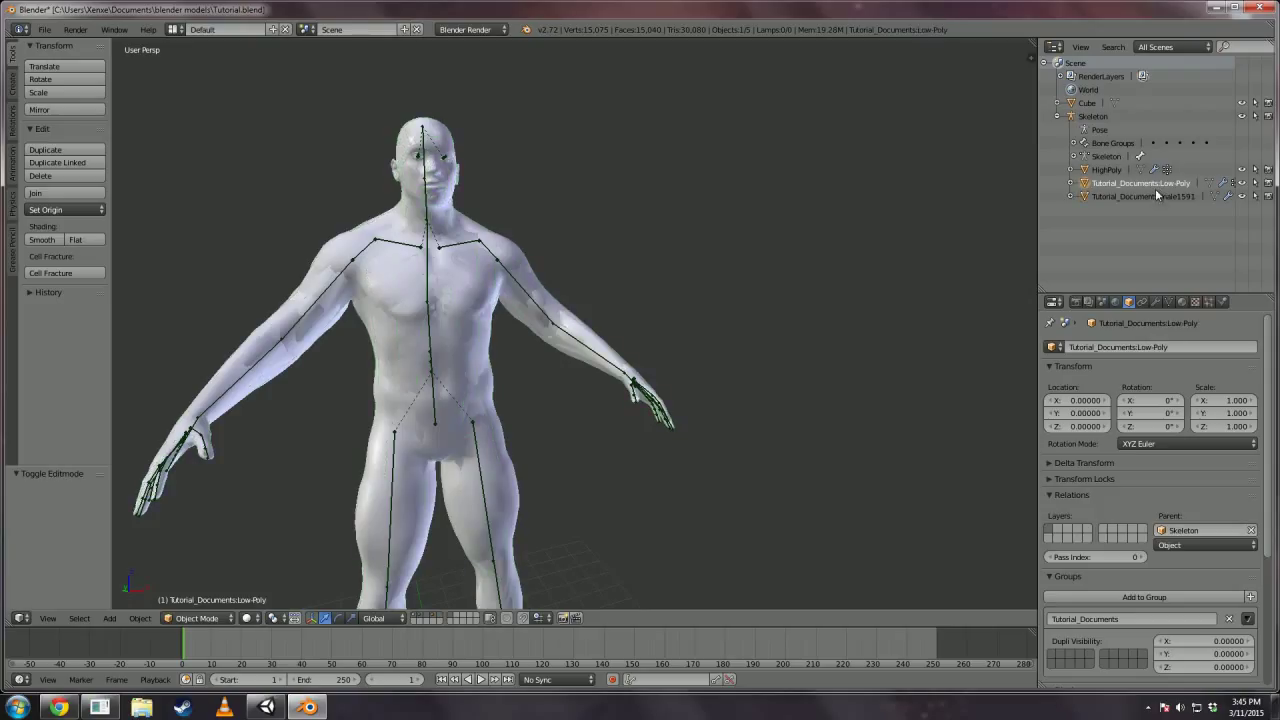
pyautogui.click(1159, 196)
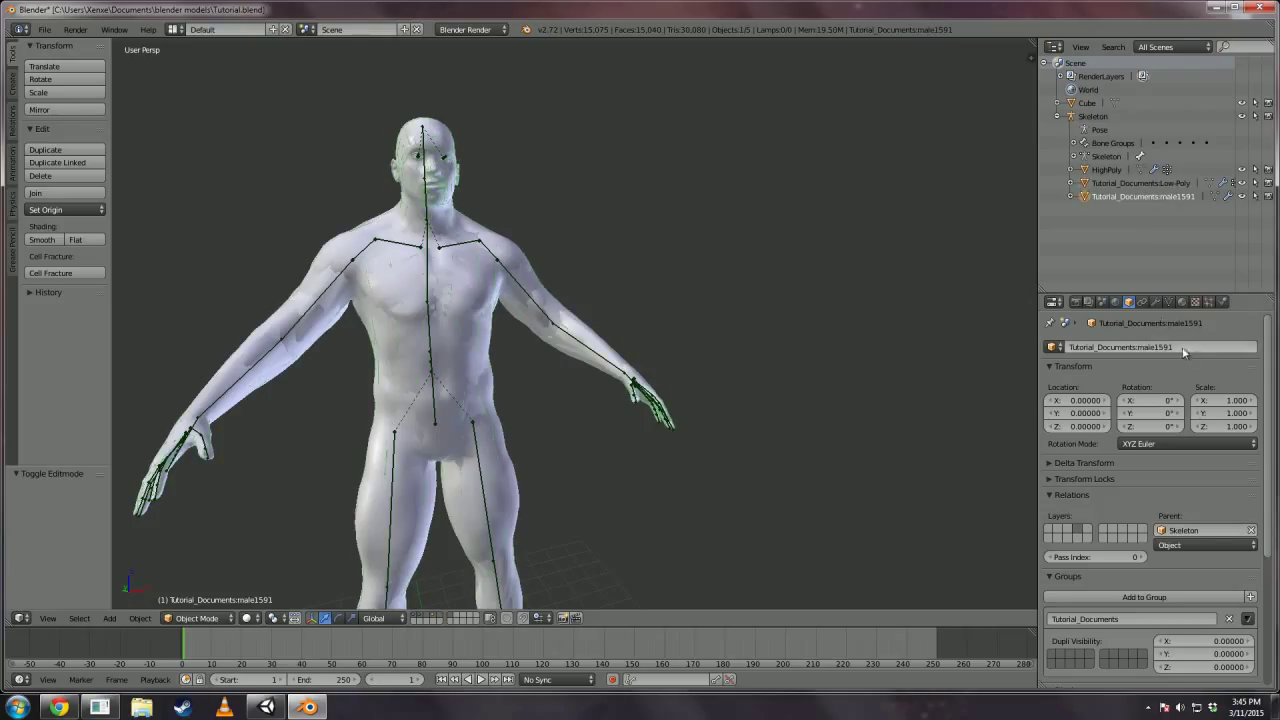
pyautogui.doubleClick(1191, 346)
pyautogui.press('BackSpace')
pyautogui.write('LowPoly')
pyautogui.press('Return')
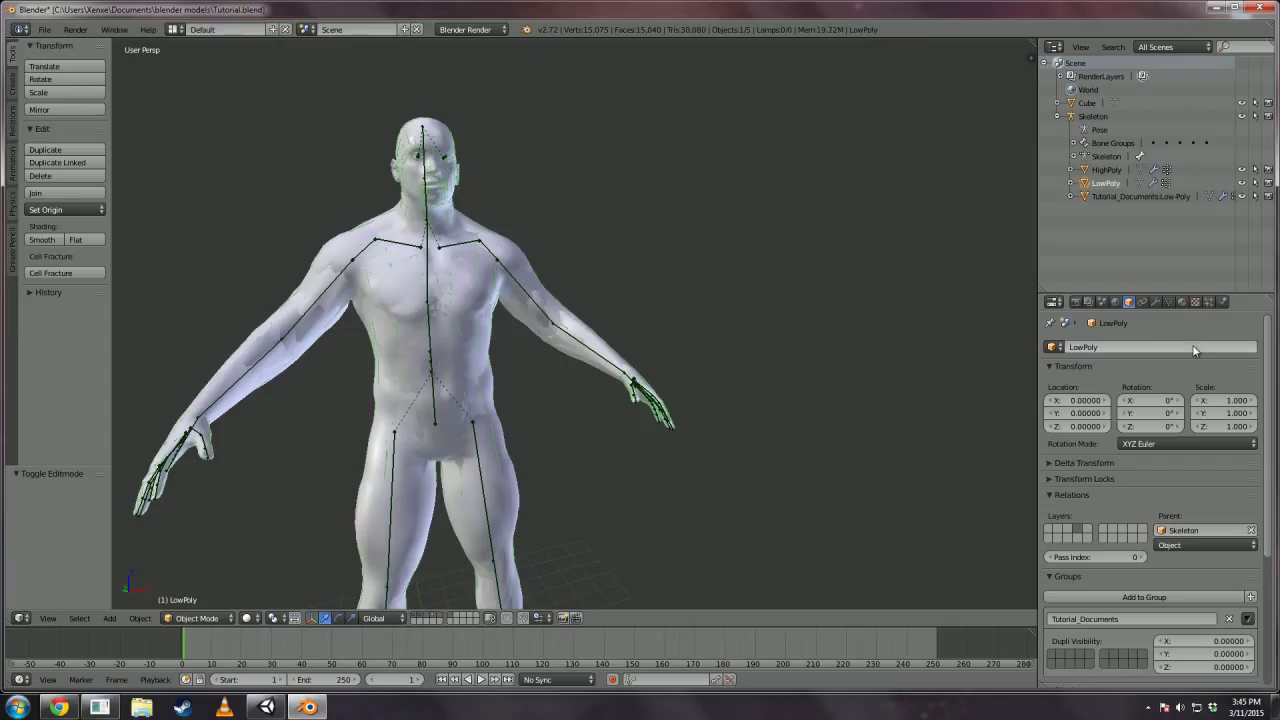
# Rename the Low-Poly mesh to Eyes.
pyautogui.click(1140, 196)
pyautogui.doubleClick(1180, 346)
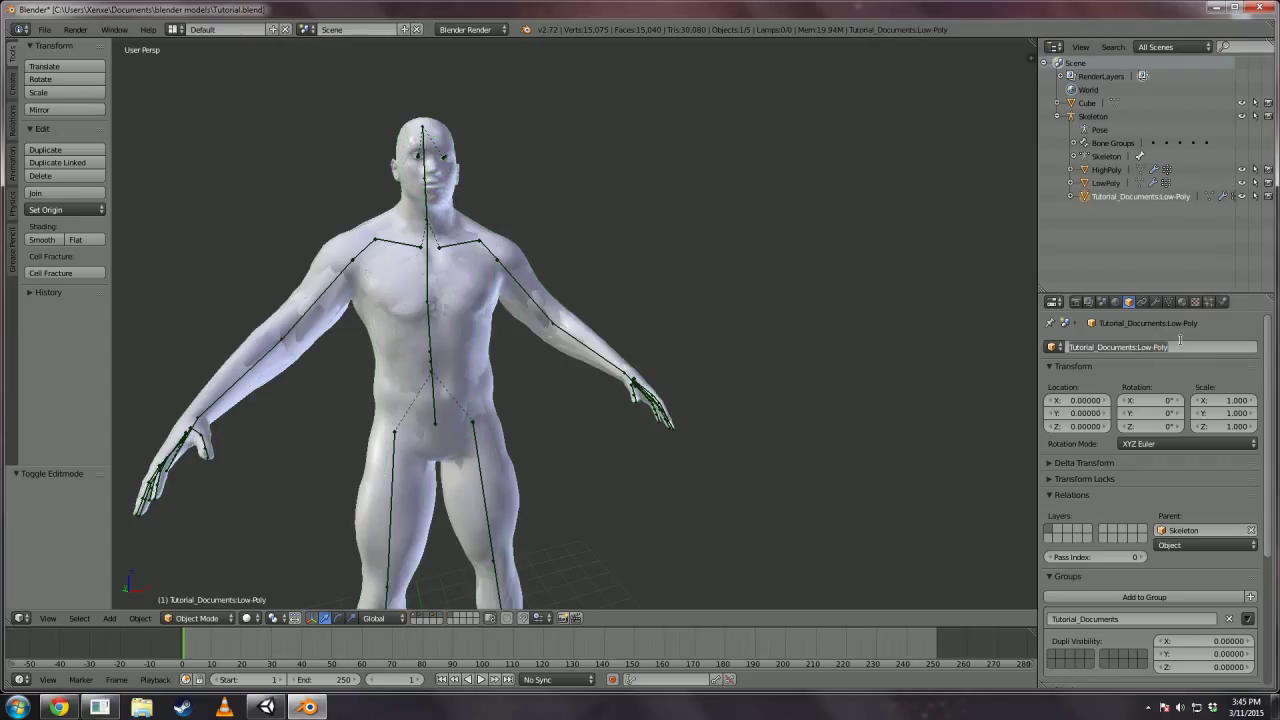
pyautogui.press('BackSpace')
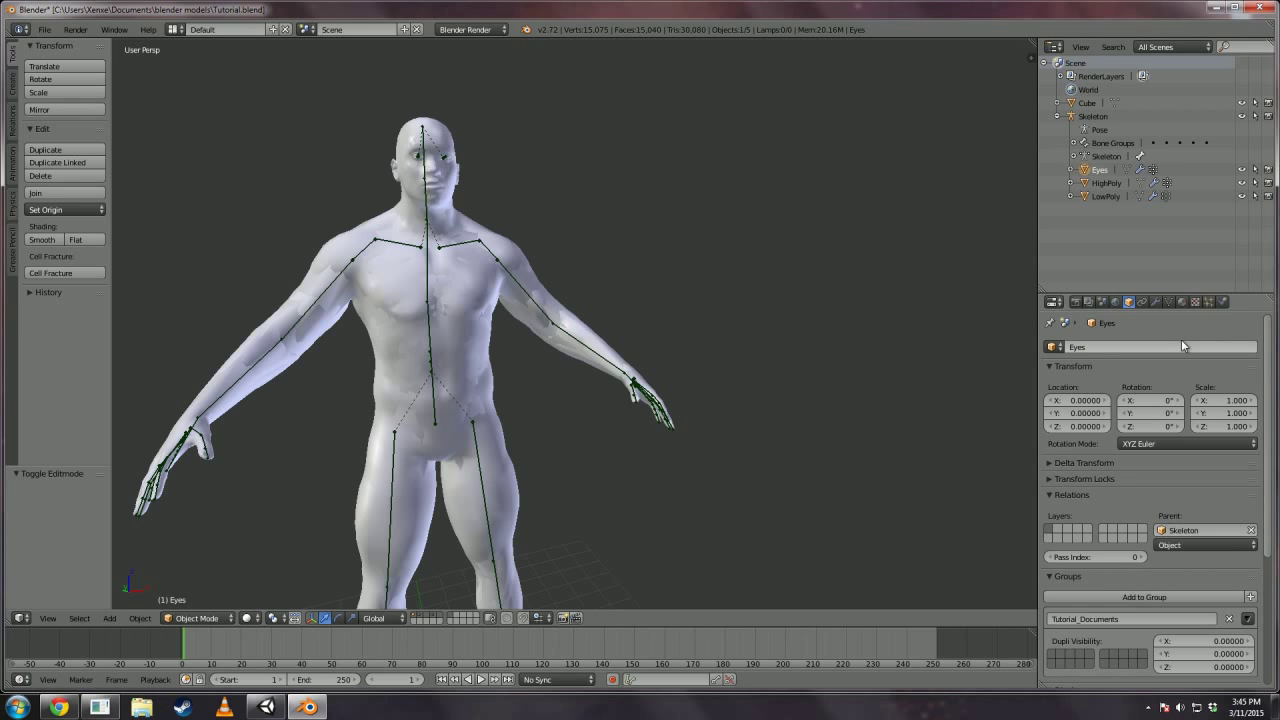
pyautogui.press('Return')
pyautogui.click(1106, 184)
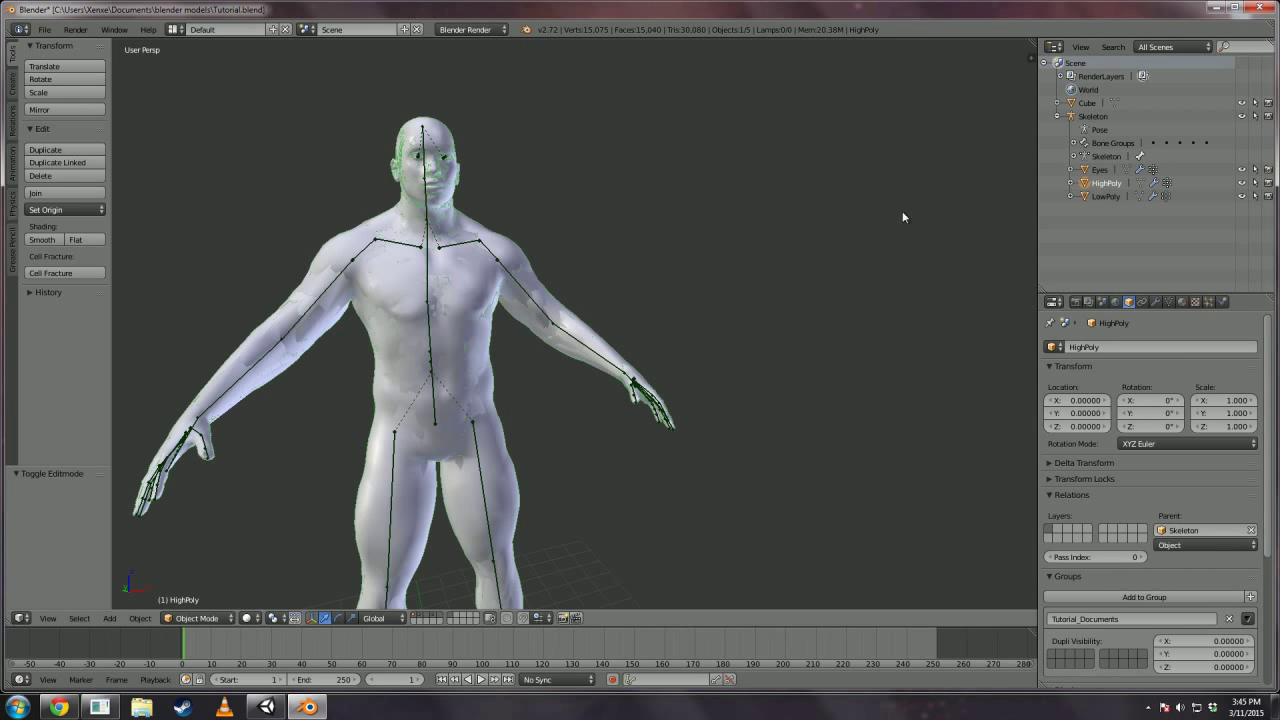
# Split the 3D view and turn the right-hand half into a UV/Image Editor.
pyautogui.moveTo(712, 283); pyautogui.dragTo(806, 260, button='middle')
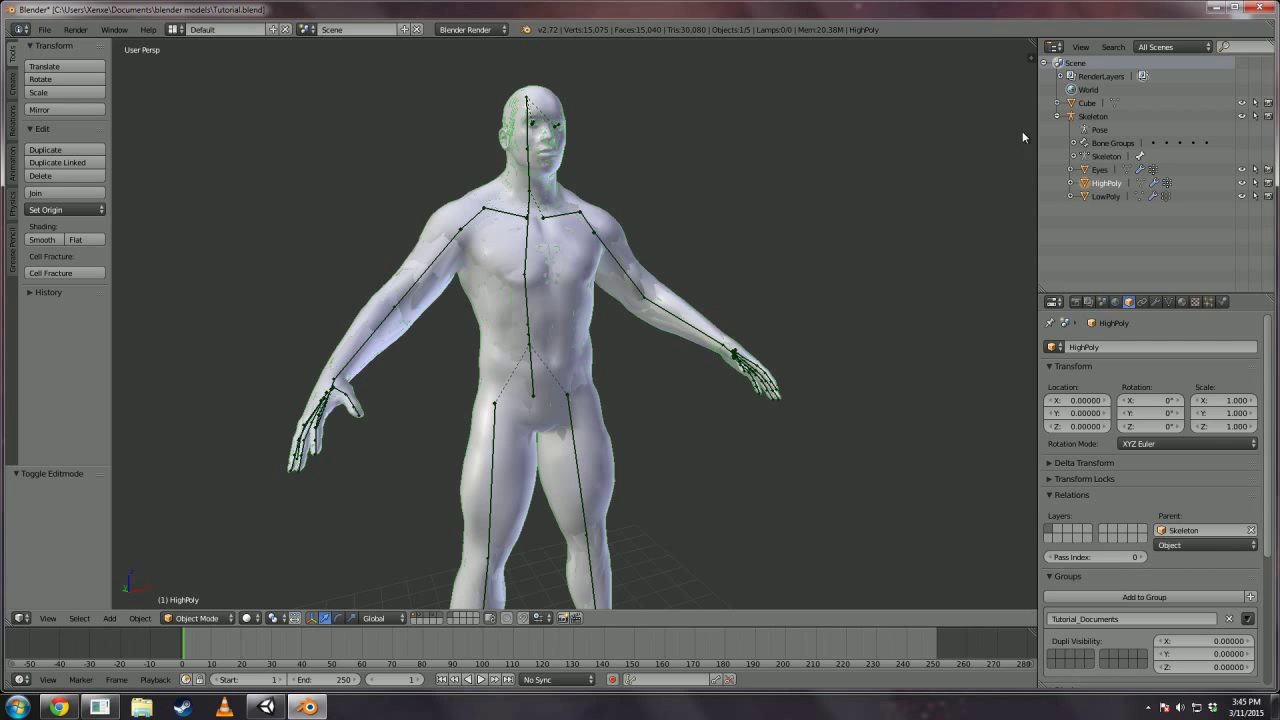
pyautogui.moveTo(1031, 45); pyautogui.dragTo(572, 61)
pyautogui.click(583, 618)
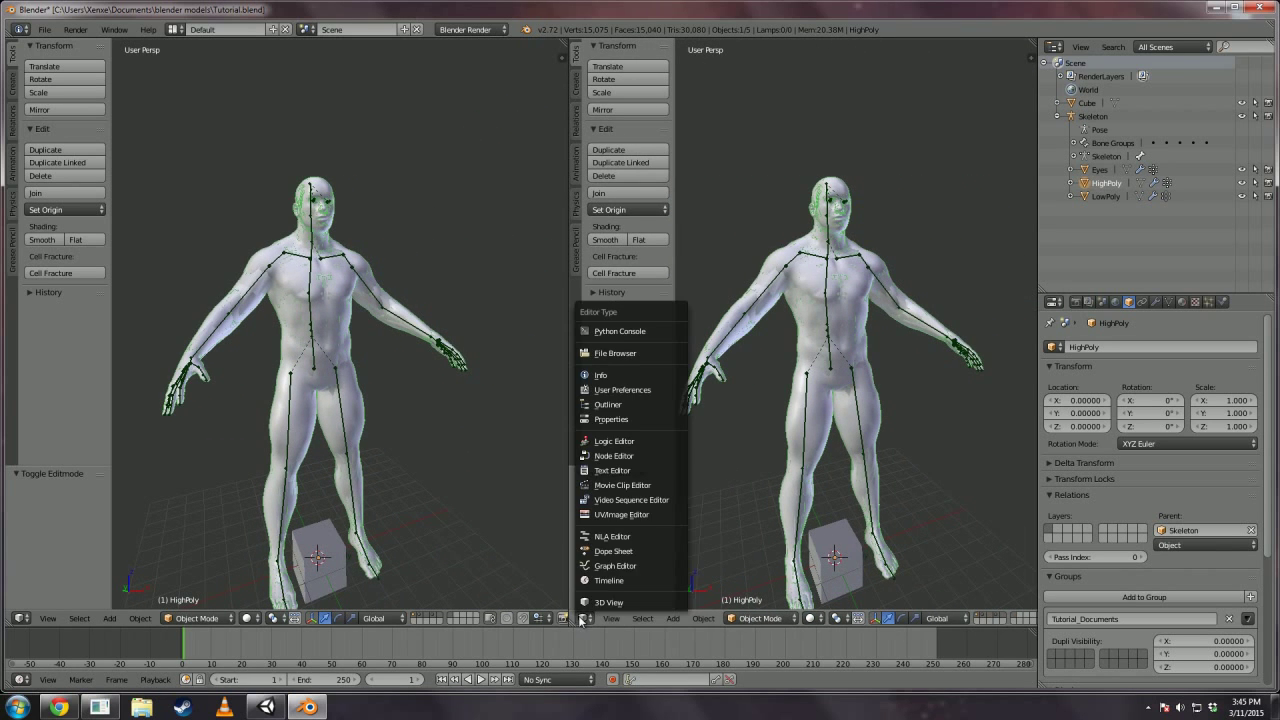
pyautogui.click(601, 514)
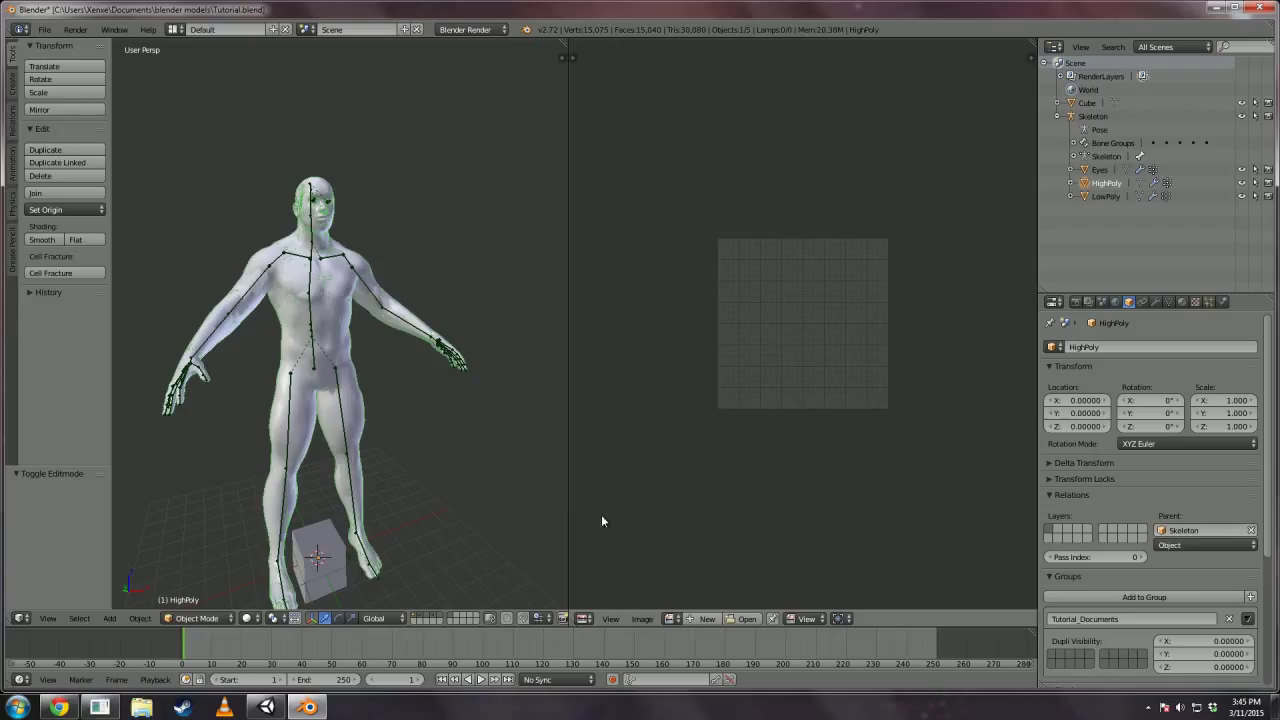
# Put the LowPoly mesh into Edit Mode to show its UV layout.
pyautogui.rightClick(323, 293)
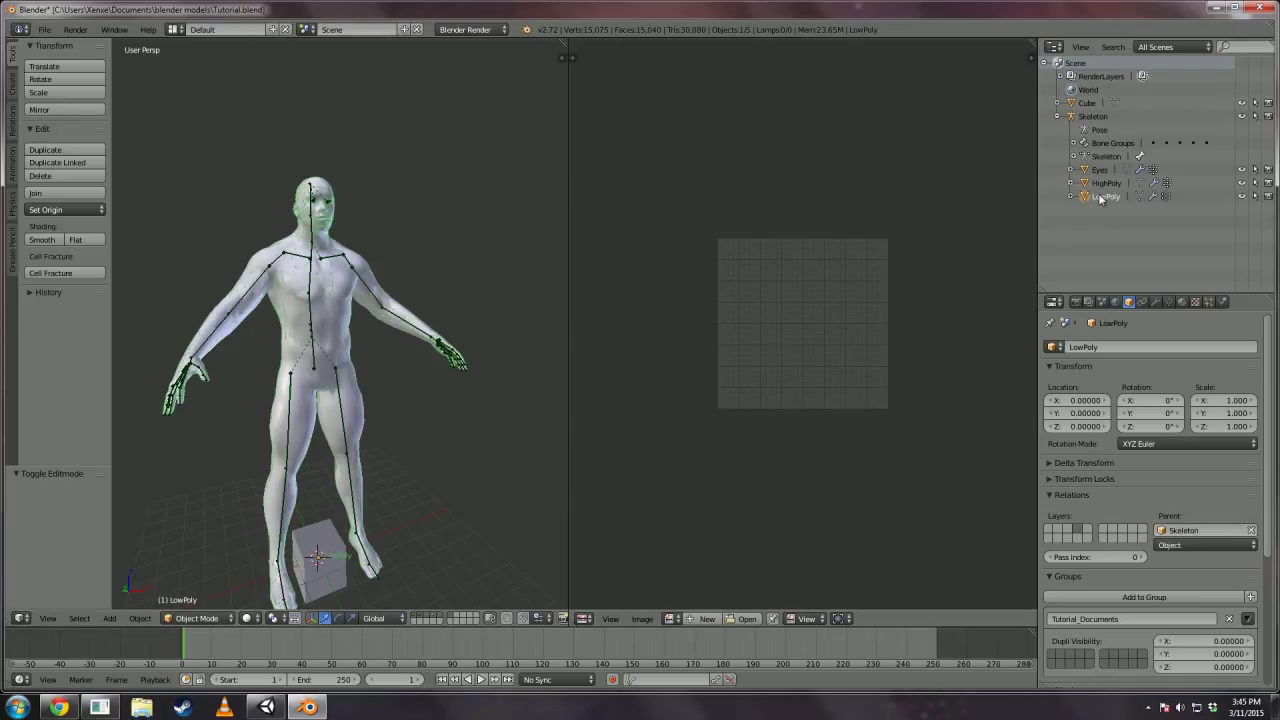
pyautogui.click(195, 618)
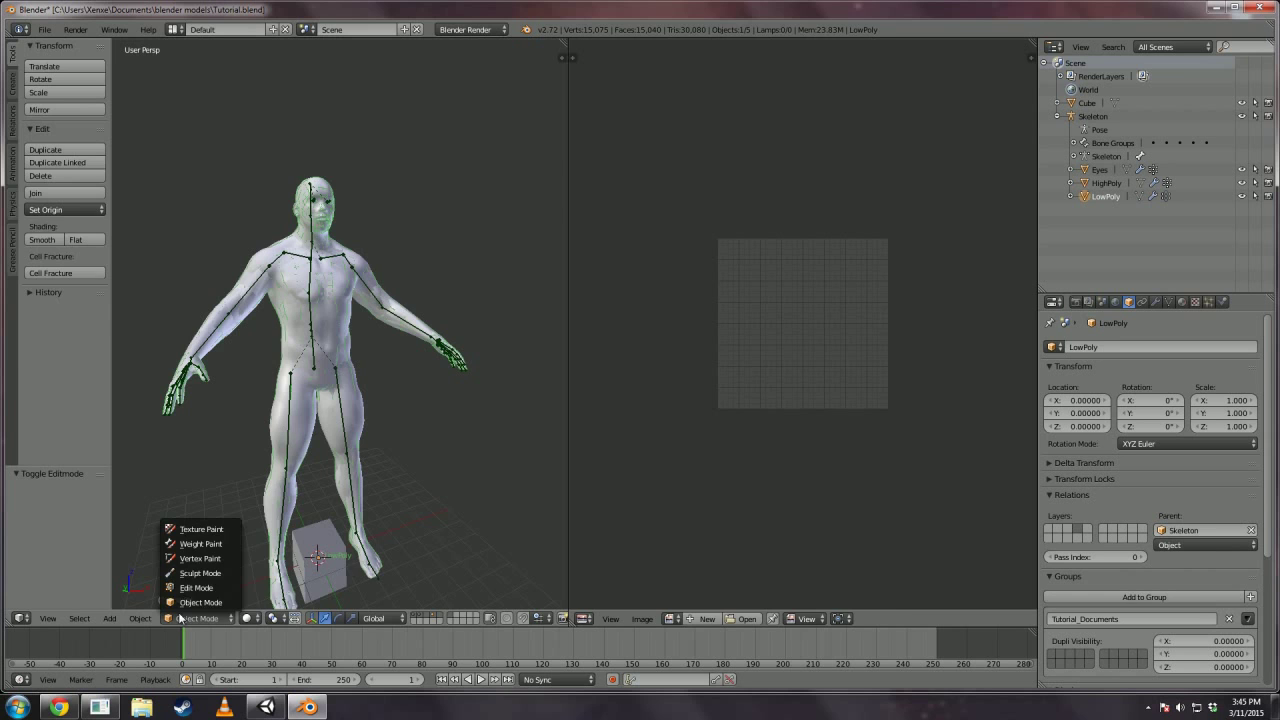
pyautogui.click(196, 587)
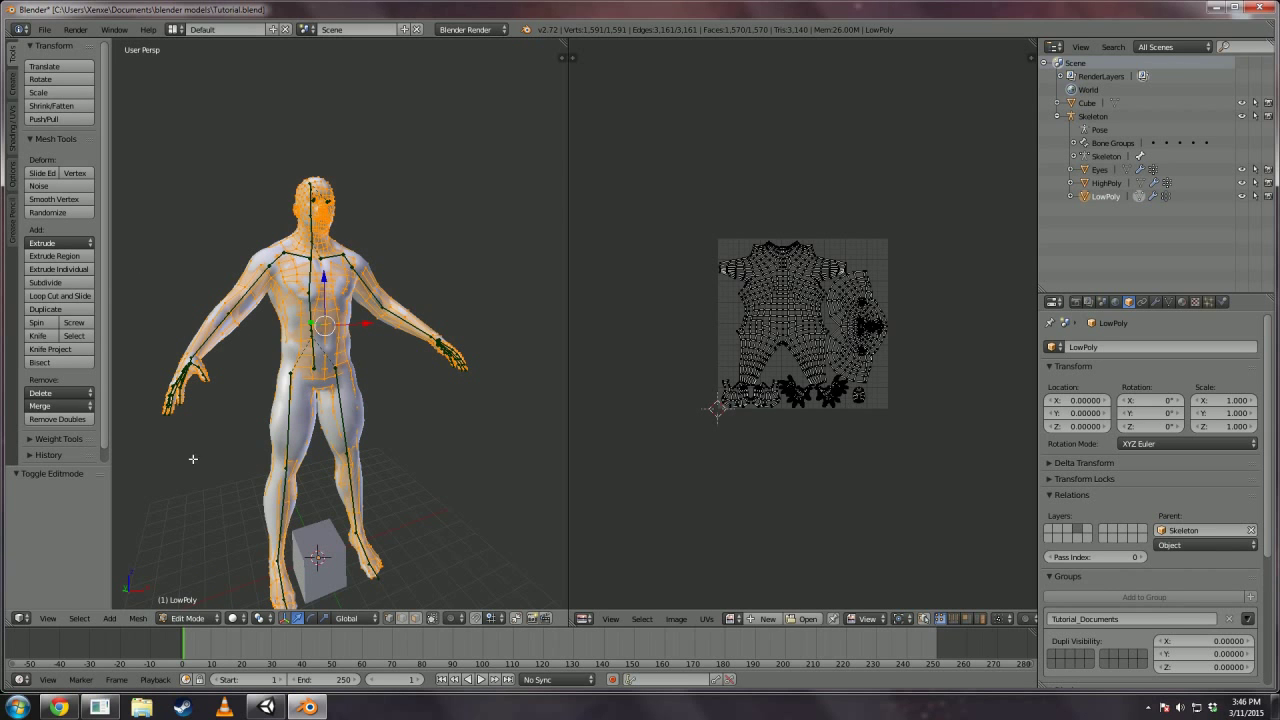
pyautogui.scroll(2, 823, 340)
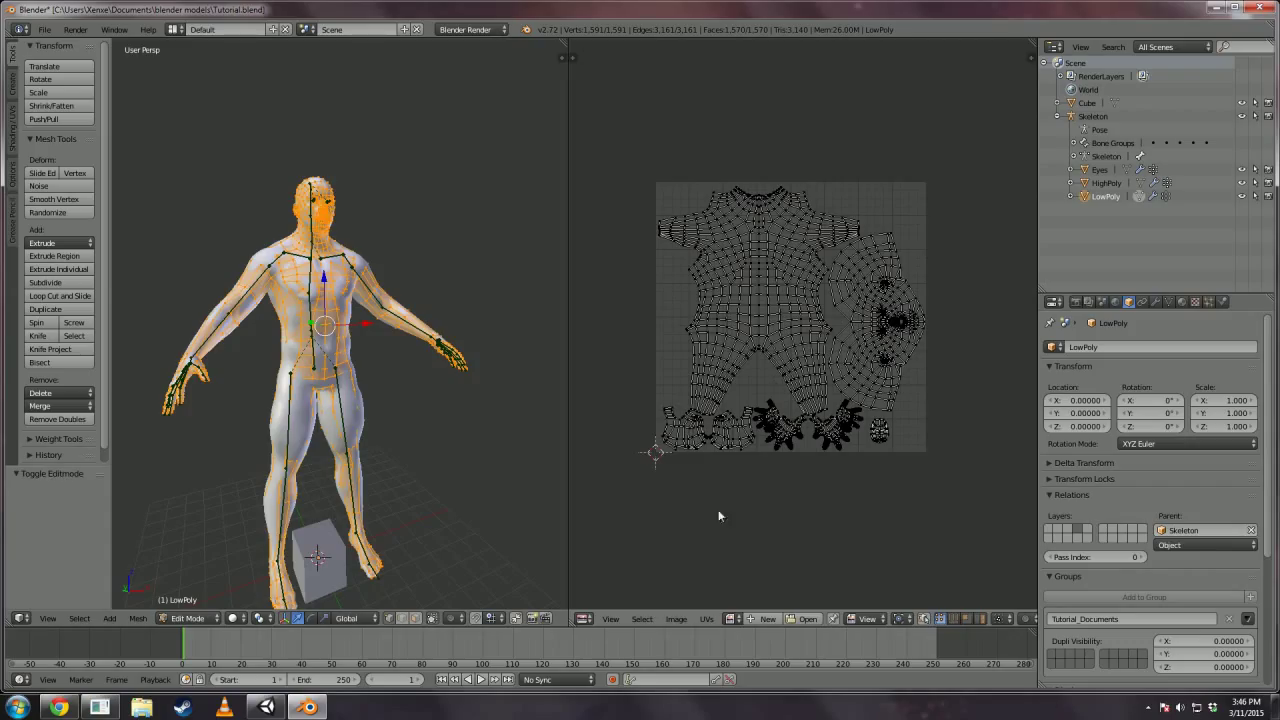
# Create a new blank 1024×1024 image named Normals.
pyautogui.click(760, 619)
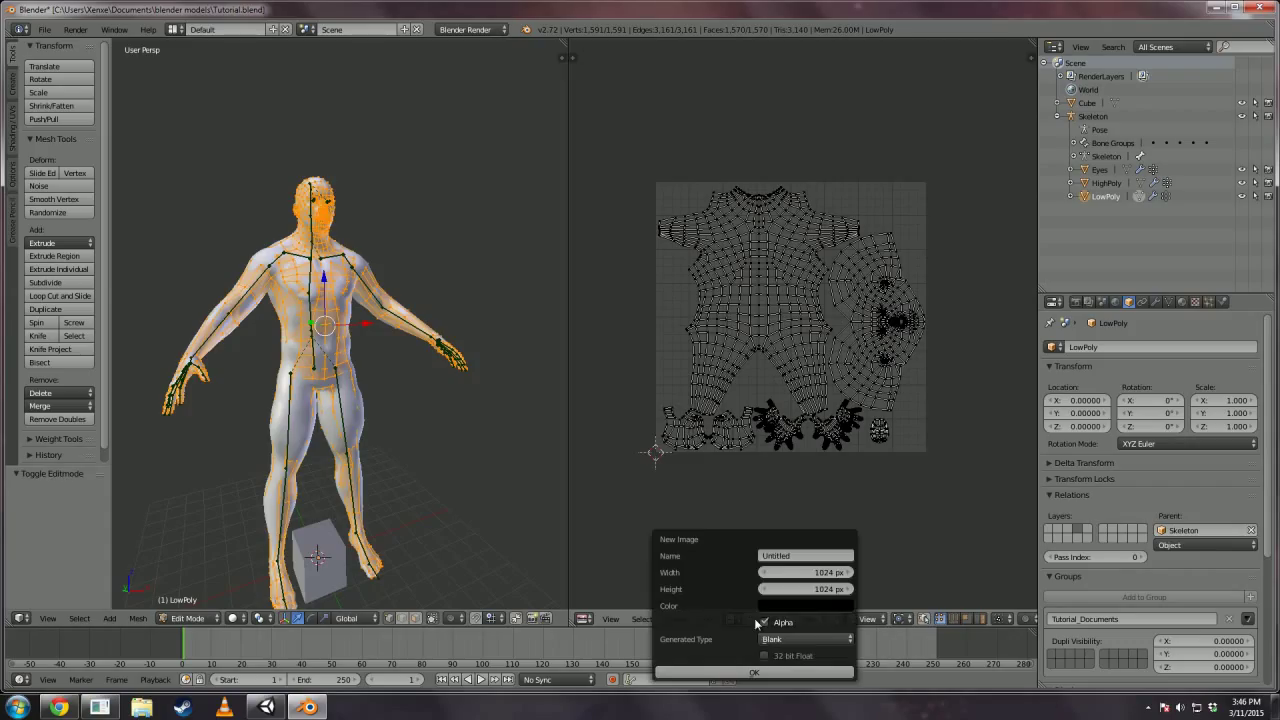
pyautogui.click(795, 554)
pyautogui.write('B')
pyautogui.press('Return')
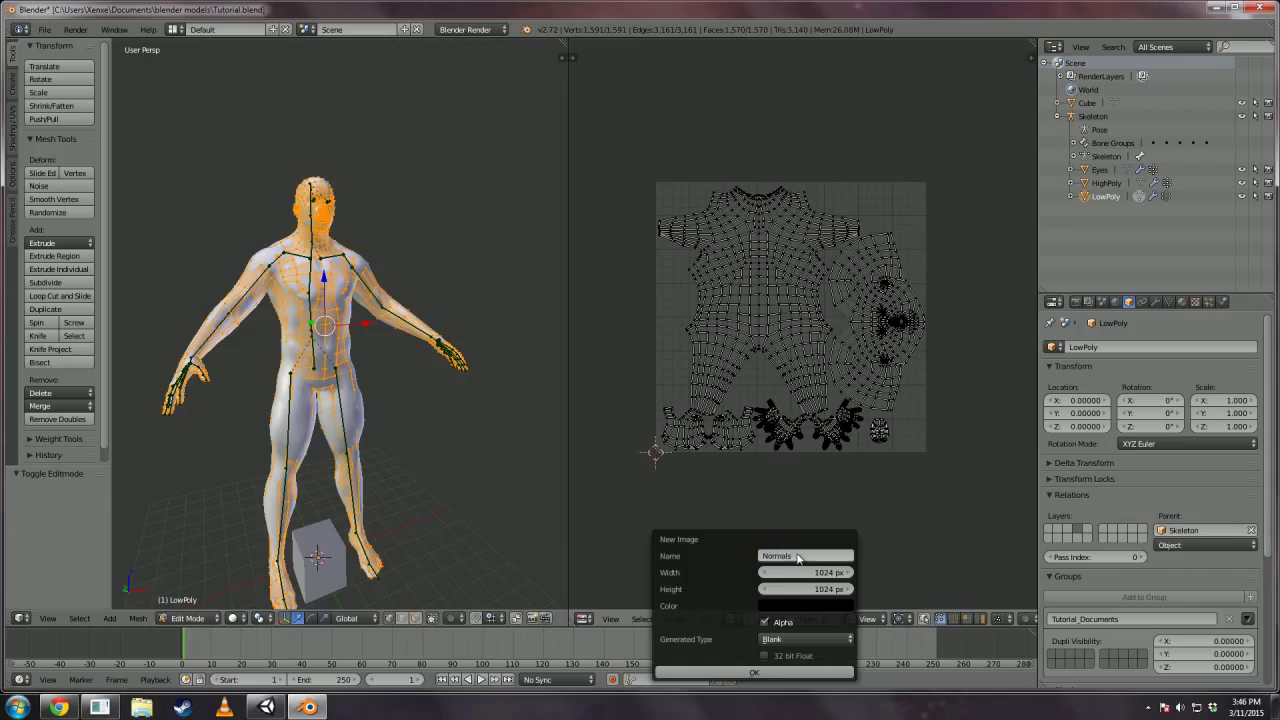
pyautogui.click(763, 673)
pyautogui.scroll(-4, 806, 443)
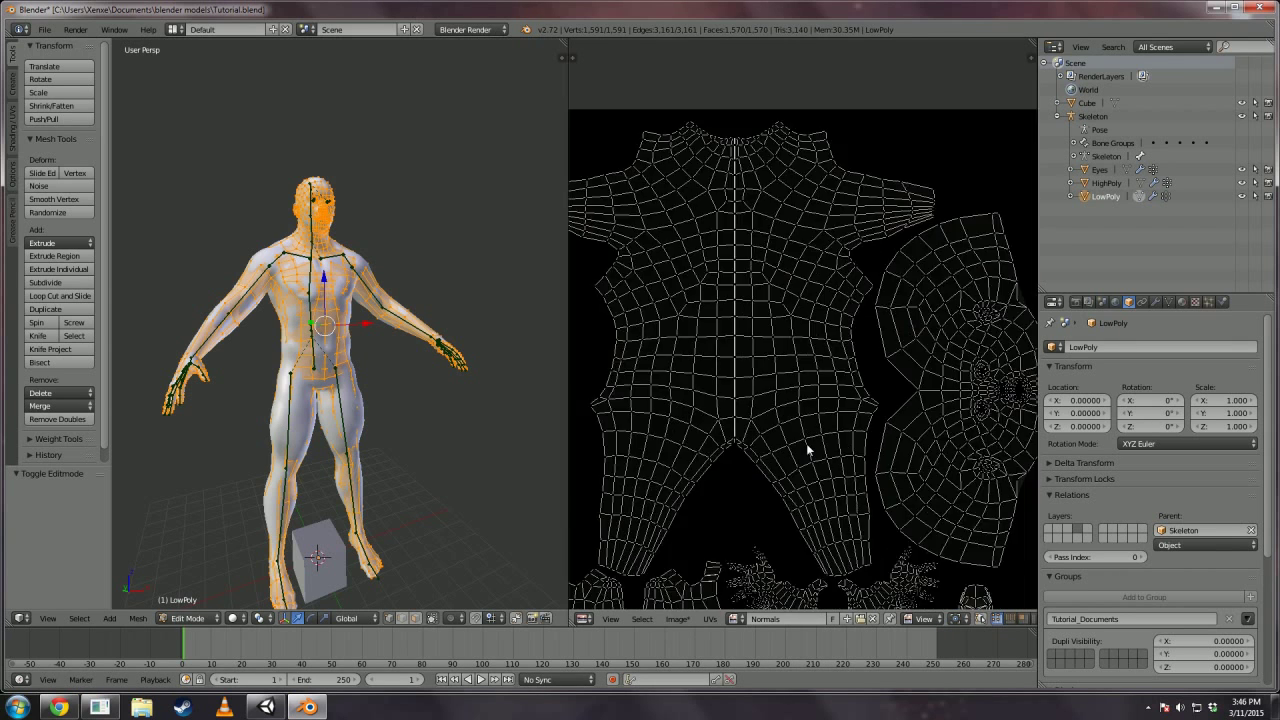
pyautogui.moveTo(804, 446); pyautogui.dragTo(809, 413, button='middle')
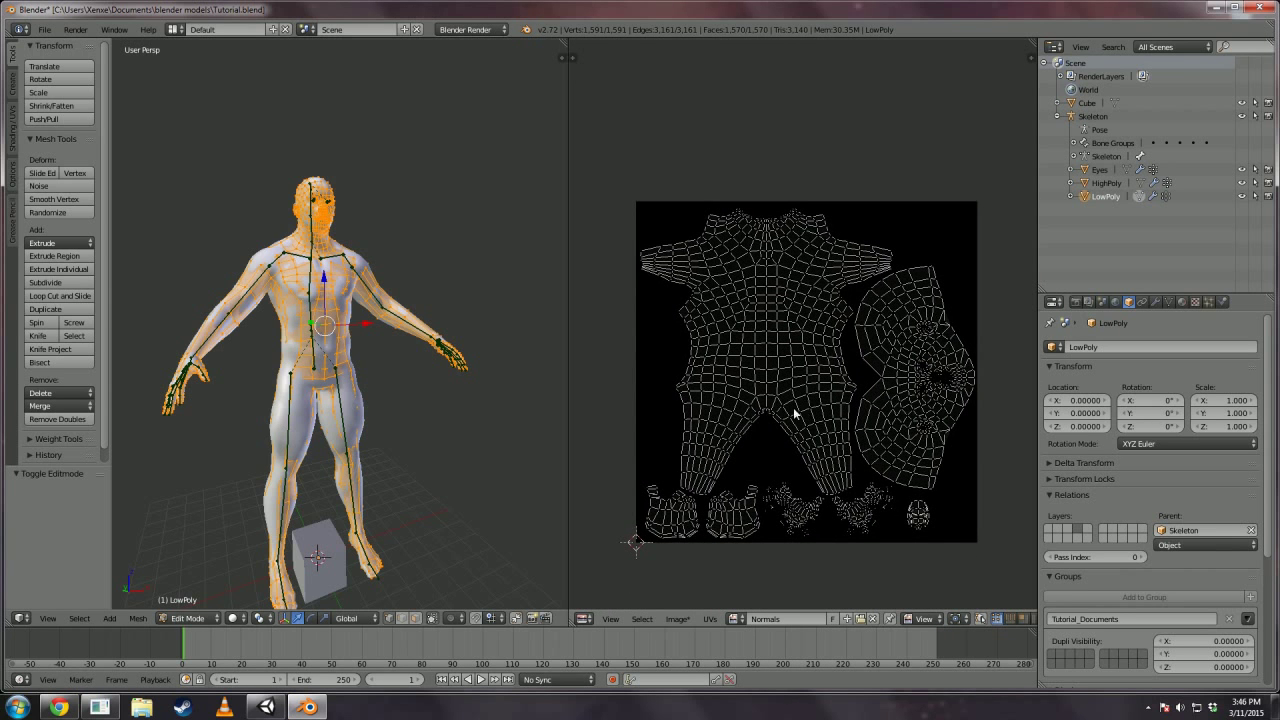
pyautogui.click(184, 618)
# Back in Object Mode, select HighPoly, then LowPoly as the active object.
pyautogui.click(192, 602)
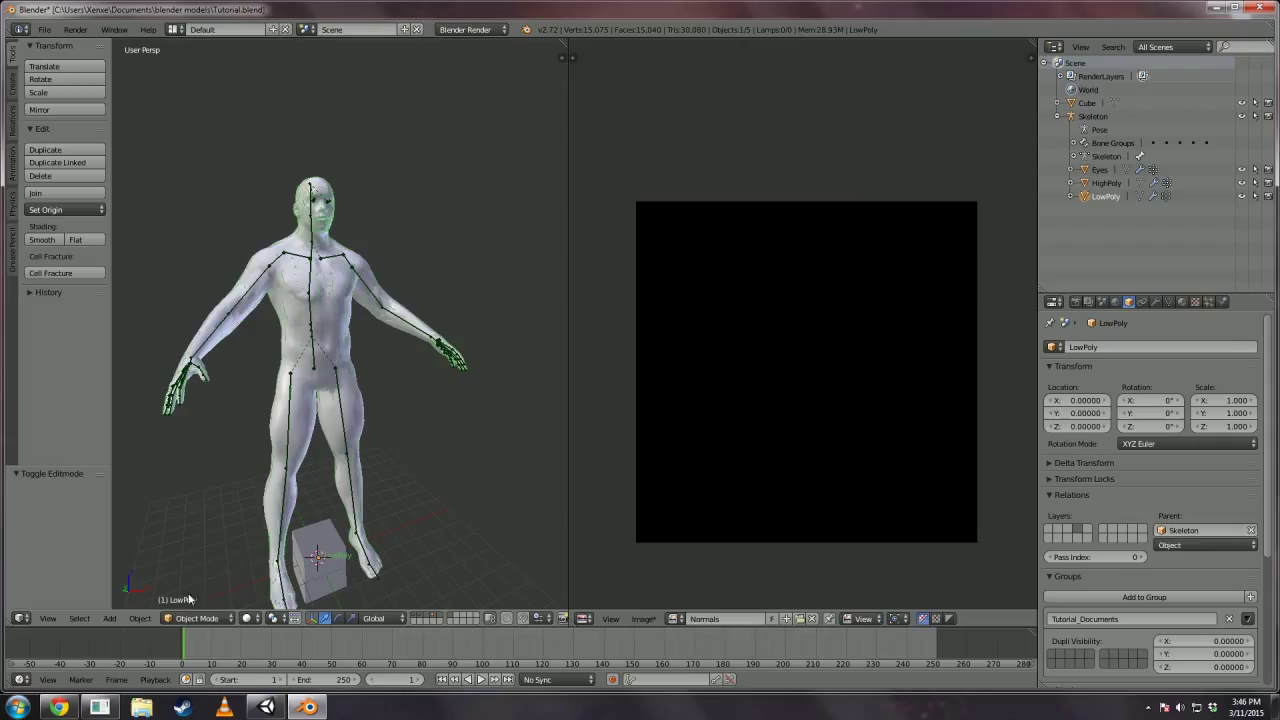
pyautogui.click(1106, 184)
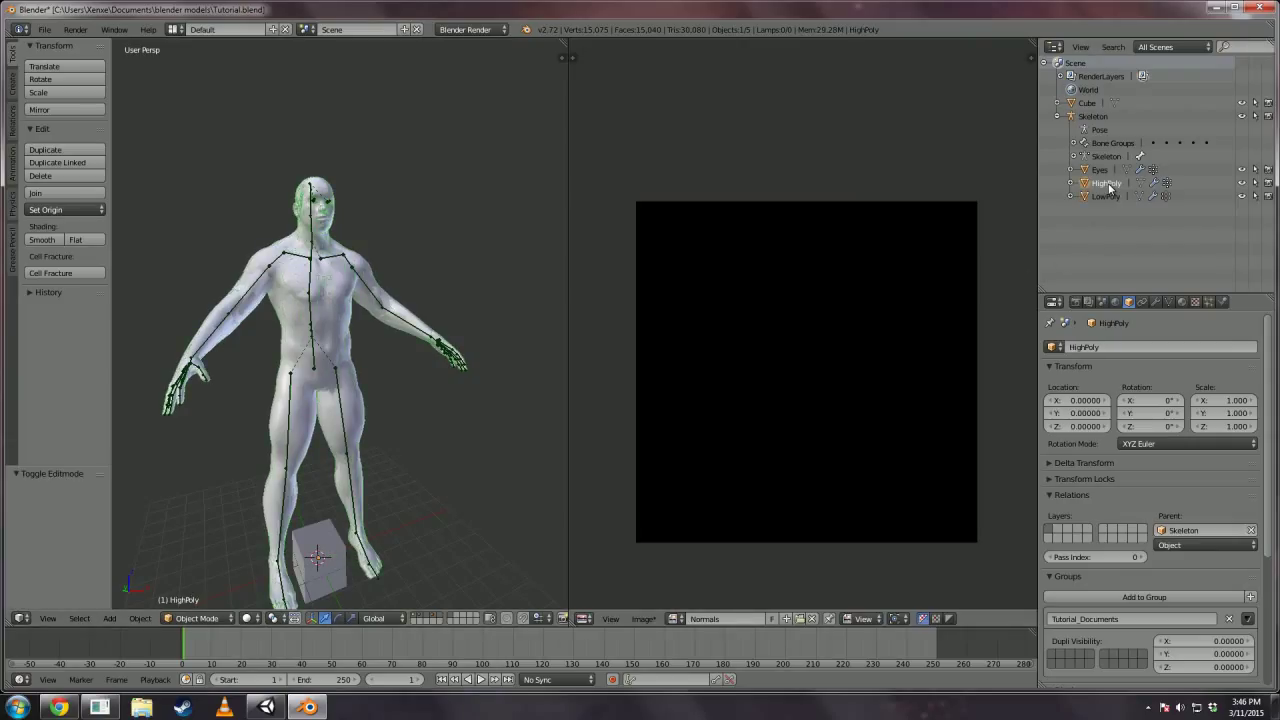
pyautogui.click(1106, 197)
# Bake a Normals map with Selected to Active enabled in the render Bake settings.
pyautogui.click(1075, 301)
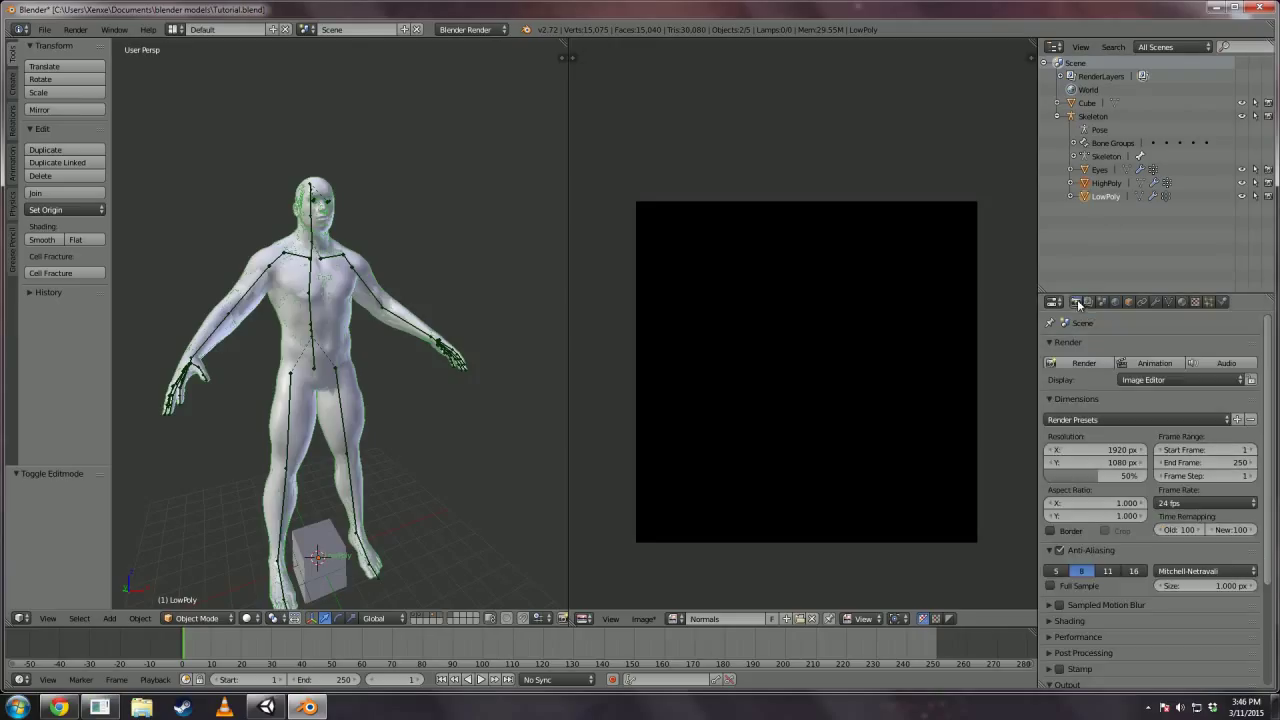
pyautogui.click(1066, 685)
pyautogui.scroll(-4, 1107, 376)
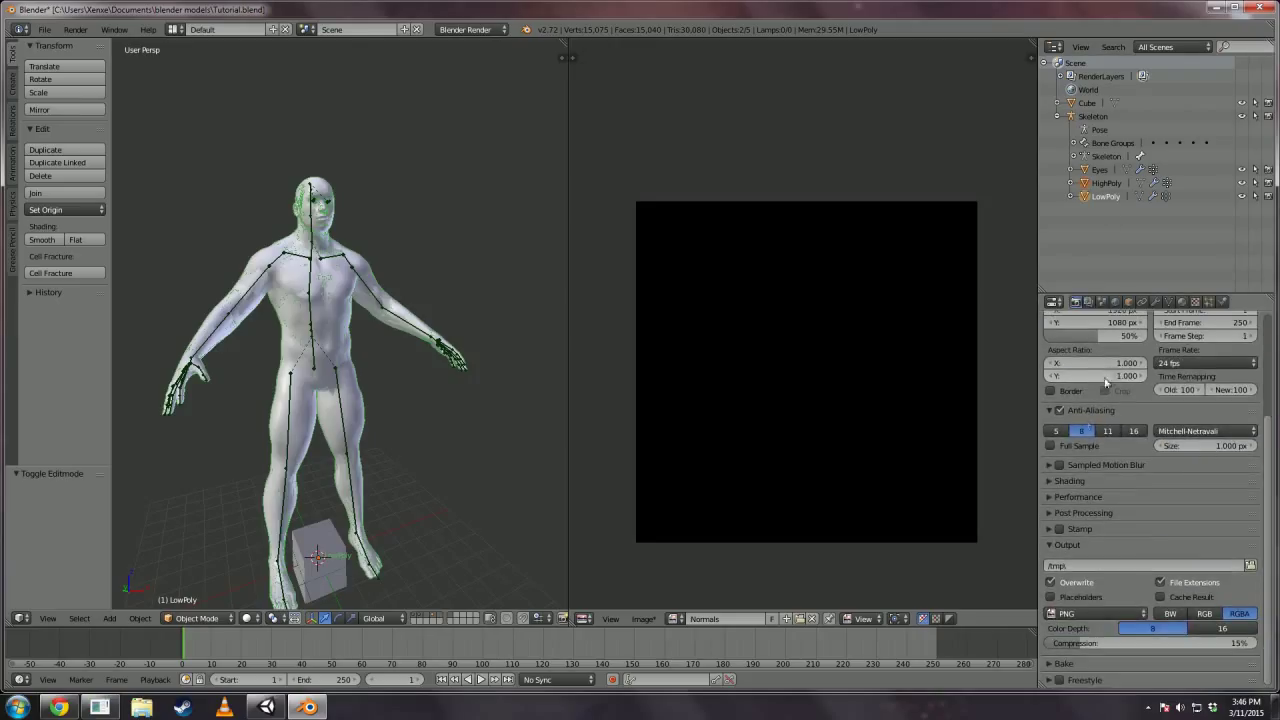
pyautogui.click(1058, 663)
pyautogui.scroll(-3, 1060, 662)
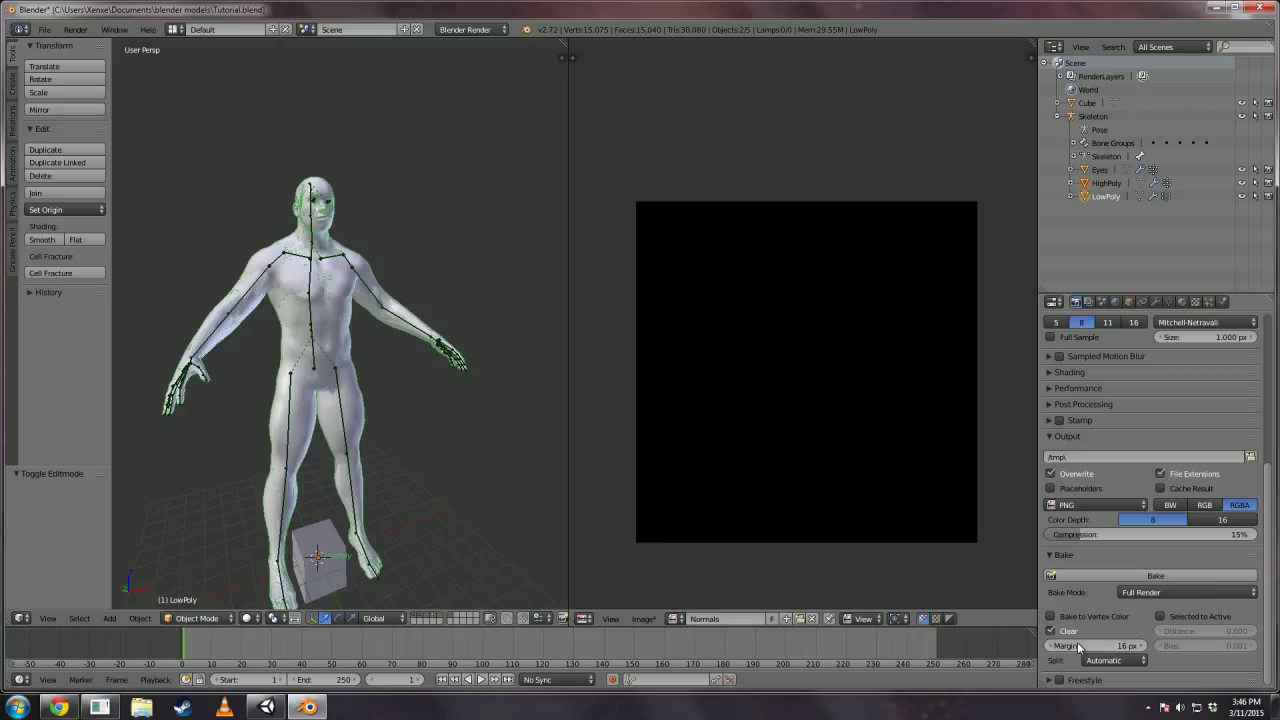
pyautogui.click(1159, 592)
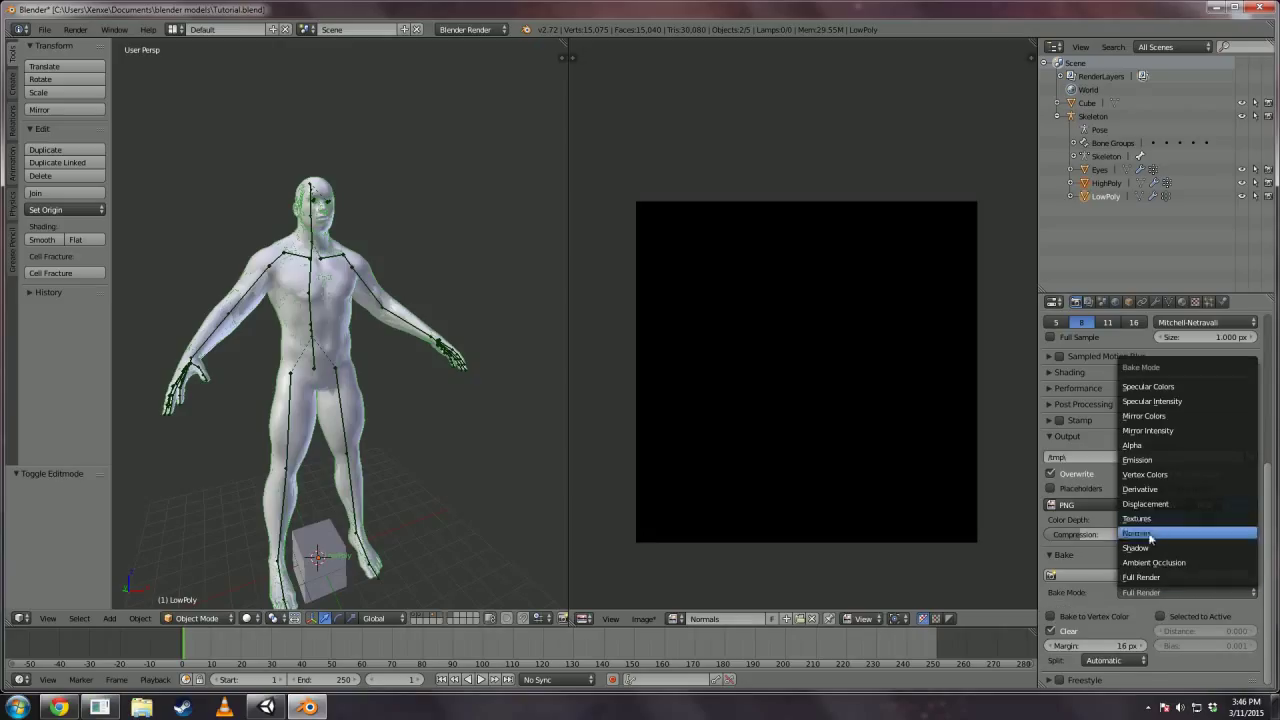
pyautogui.click(1149, 536)
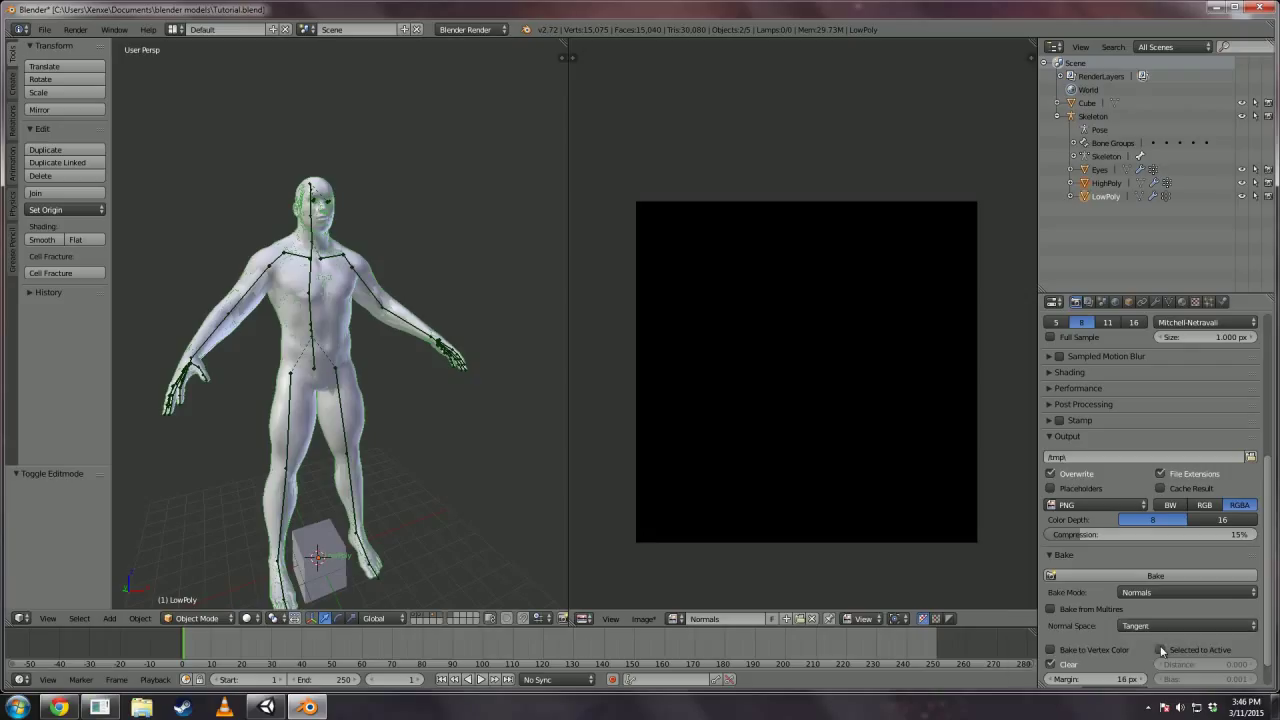
pyautogui.click(1161, 651)
pyautogui.scroll(-2, 1164, 650)
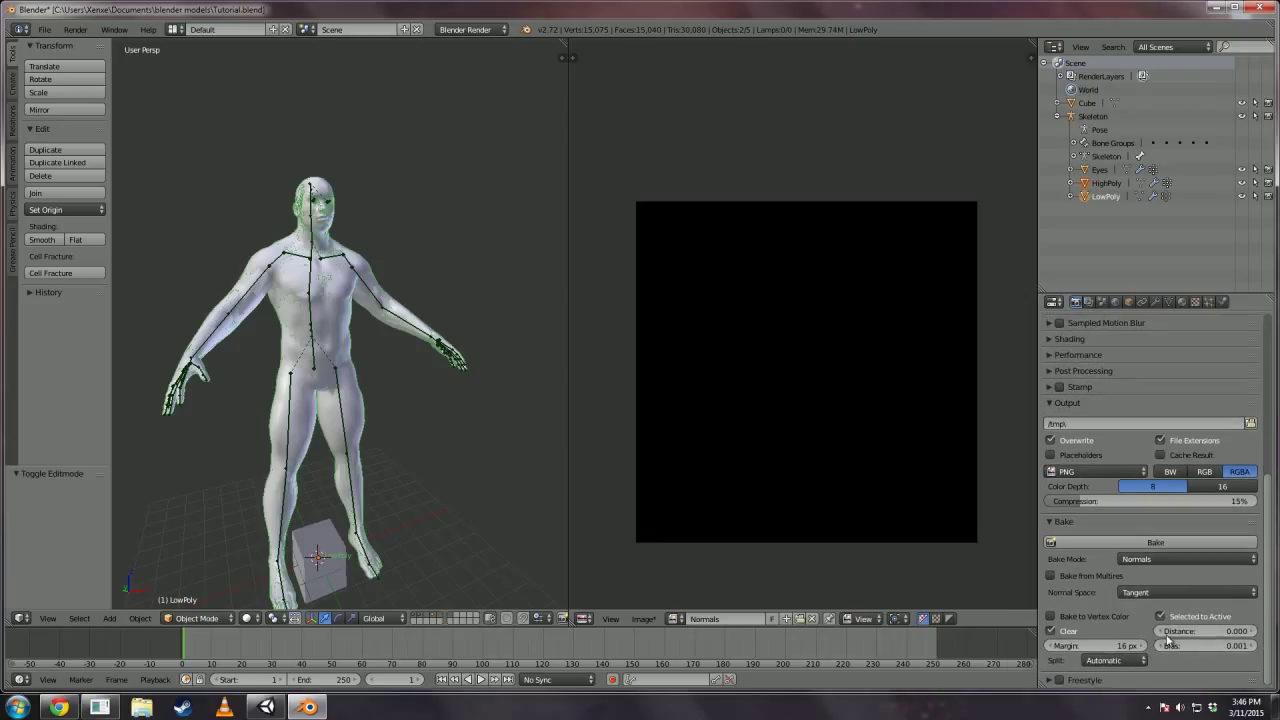
pyautogui.click(1117, 542)
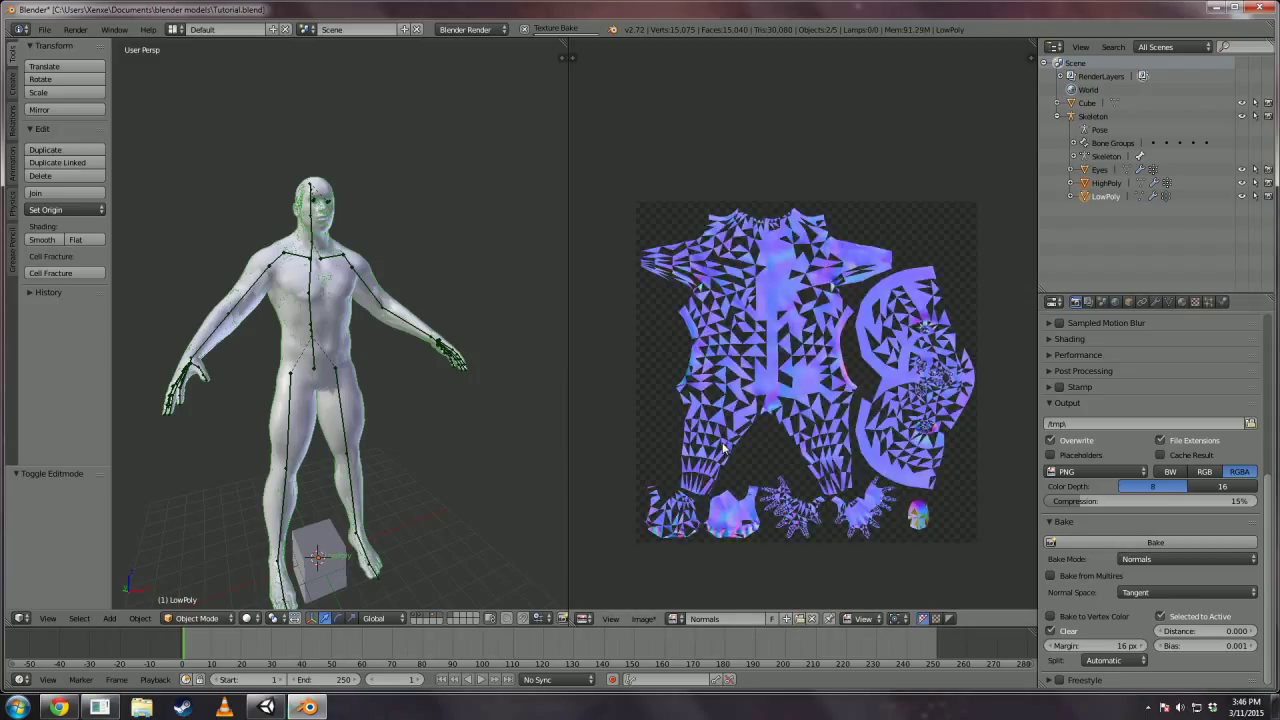
# Browse the loaded skin diffuse and brown_eye textures in the image editor.
pyautogui.scroll(1, 723, 441)
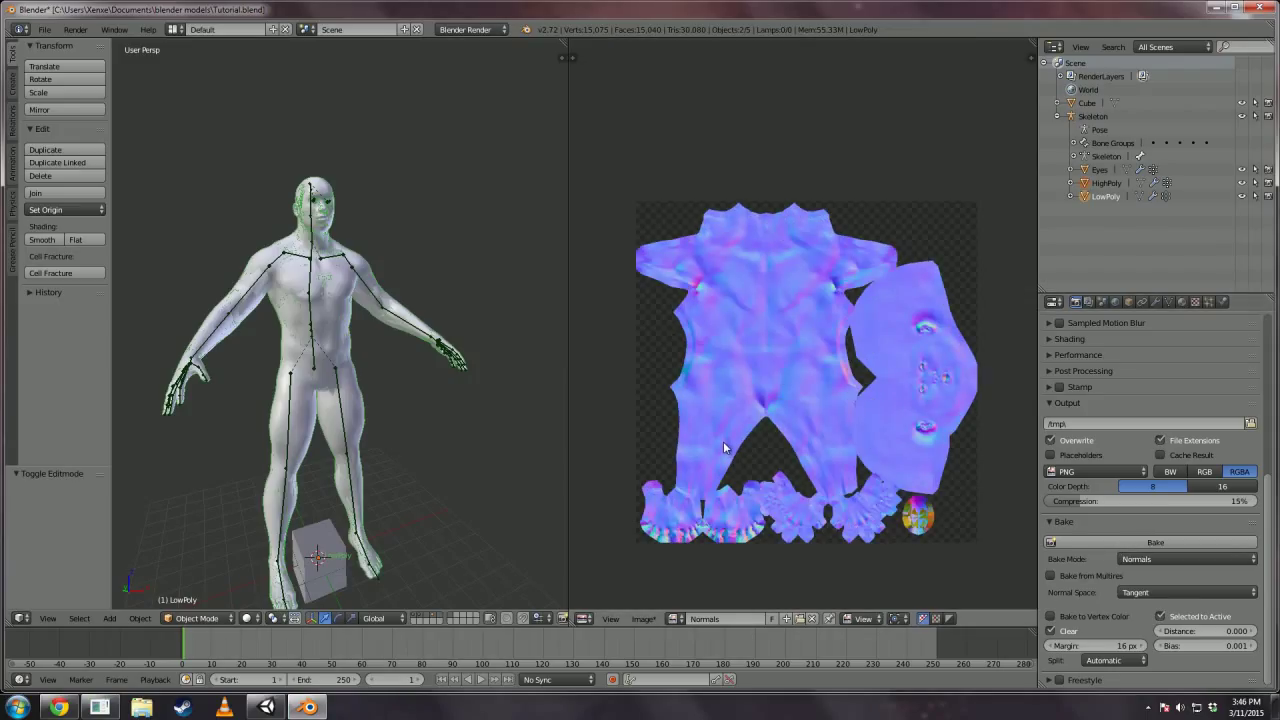
pyautogui.moveTo(740, 438); pyautogui.dragTo(730, 432, button='middle')
pyautogui.click(674, 620)
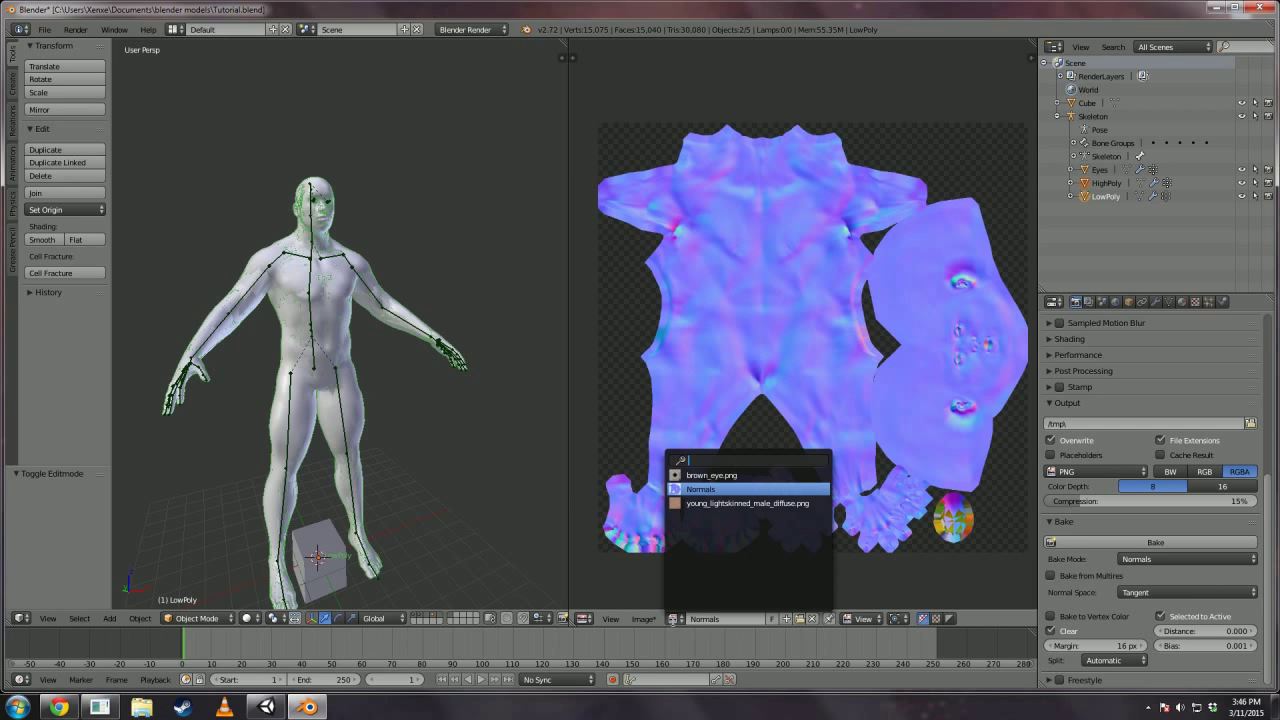
pyautogui.click(712, 503)
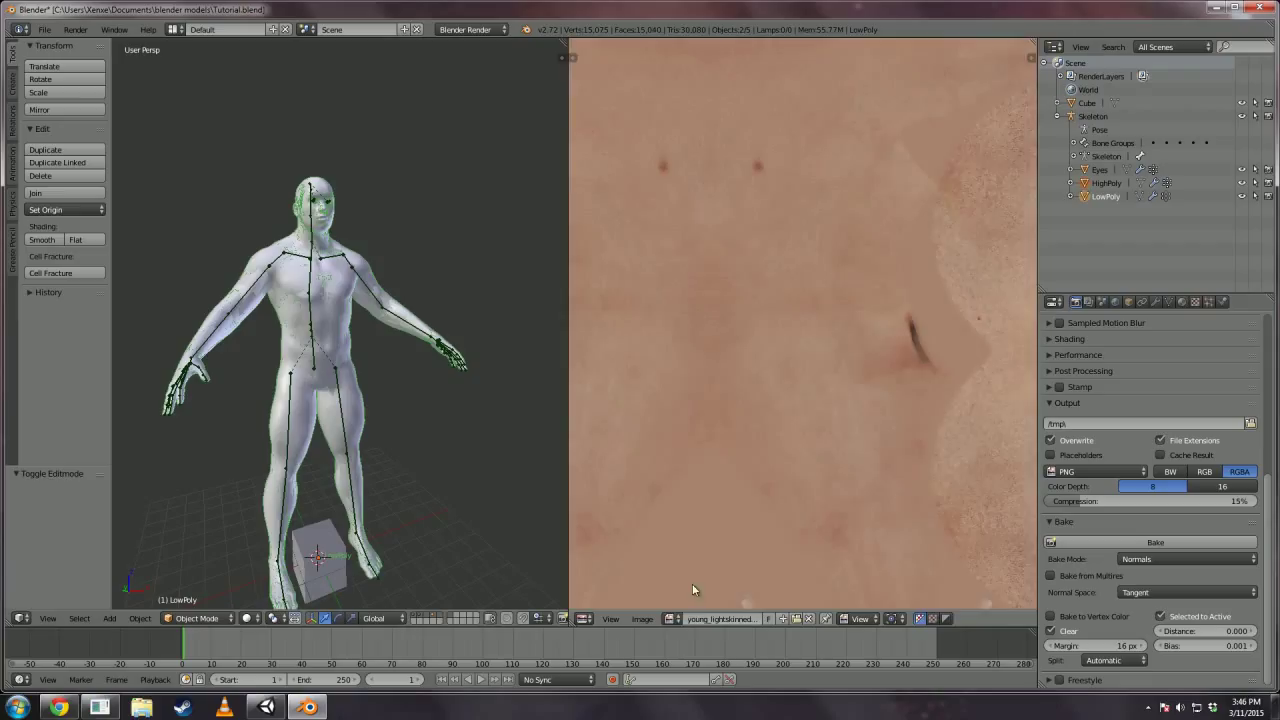
pyautogui.scroll(-8, 698, 522)
pyautogui.click(674, 619)
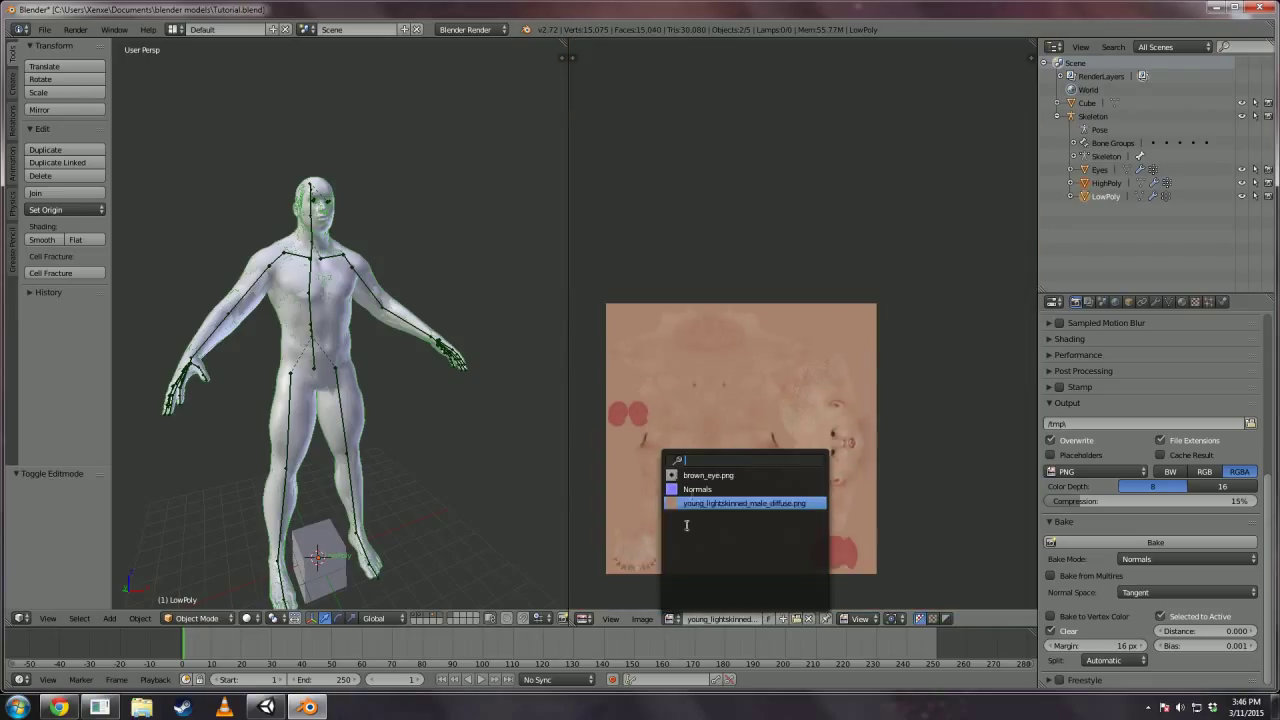
pyautogui.click(710, 475)
pyautogui.click(671, 618)
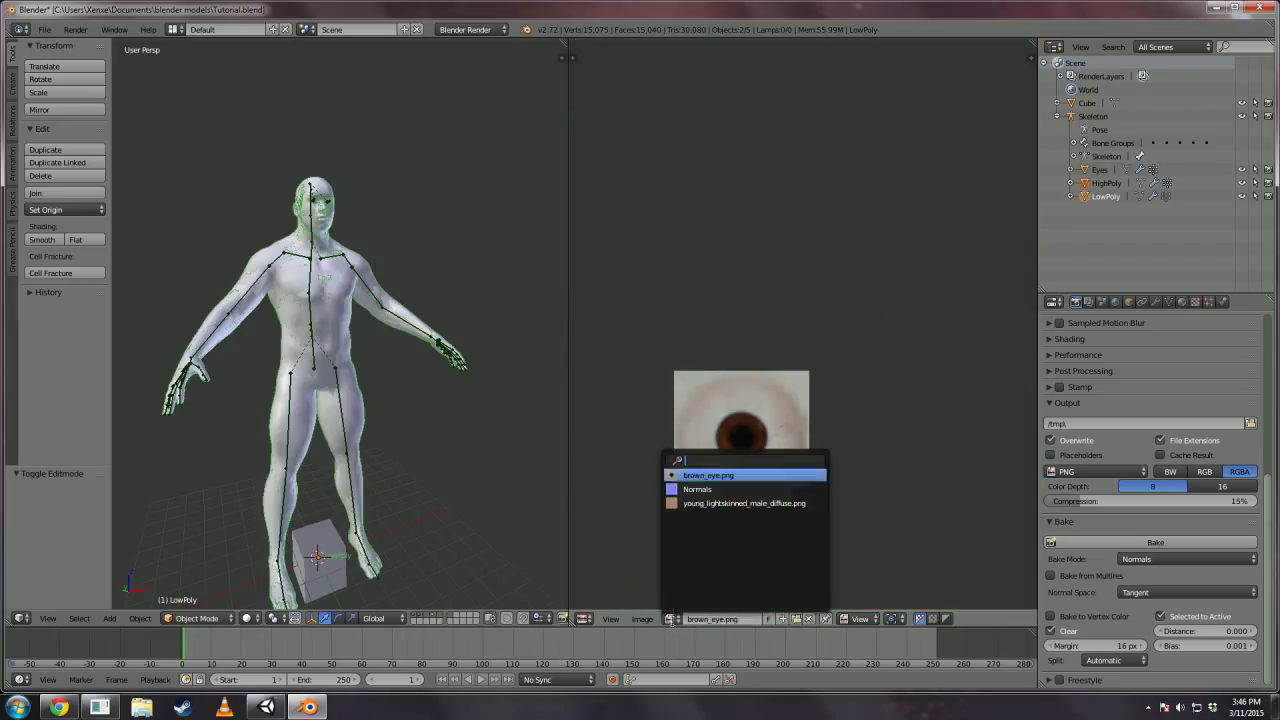
pyautogui.click(712, 503)
pyautogui.scroll(2, 700, 507)
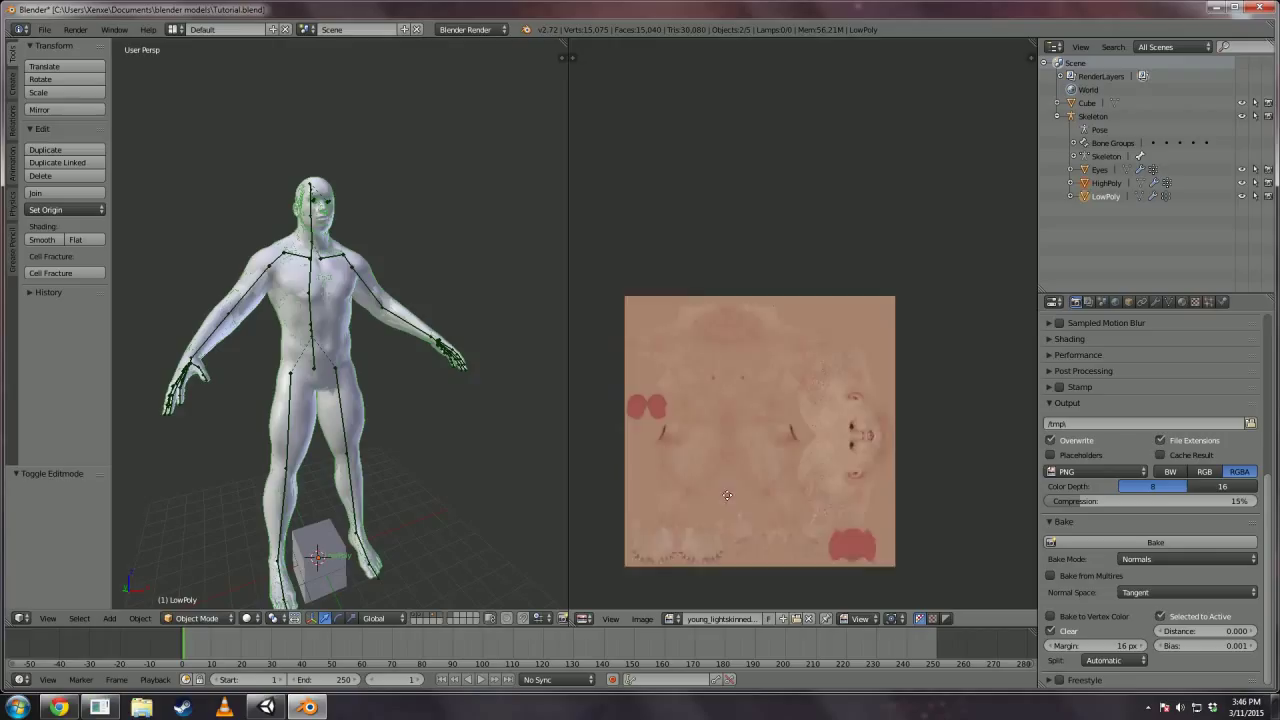
# Save the young_lightskinned_male_diffuse.png skin texture into Documents\Tutorial\Assets.
pyautogui.click(643, 619)
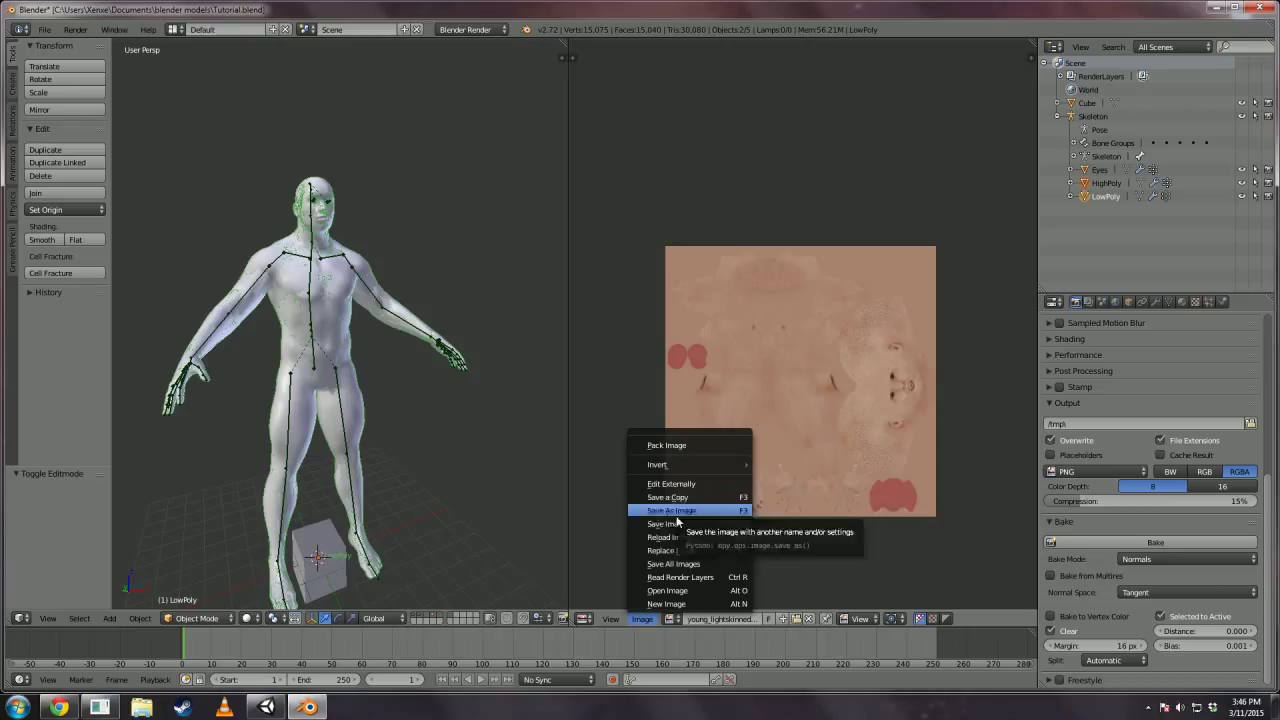
pyautogui.click(667, 620)
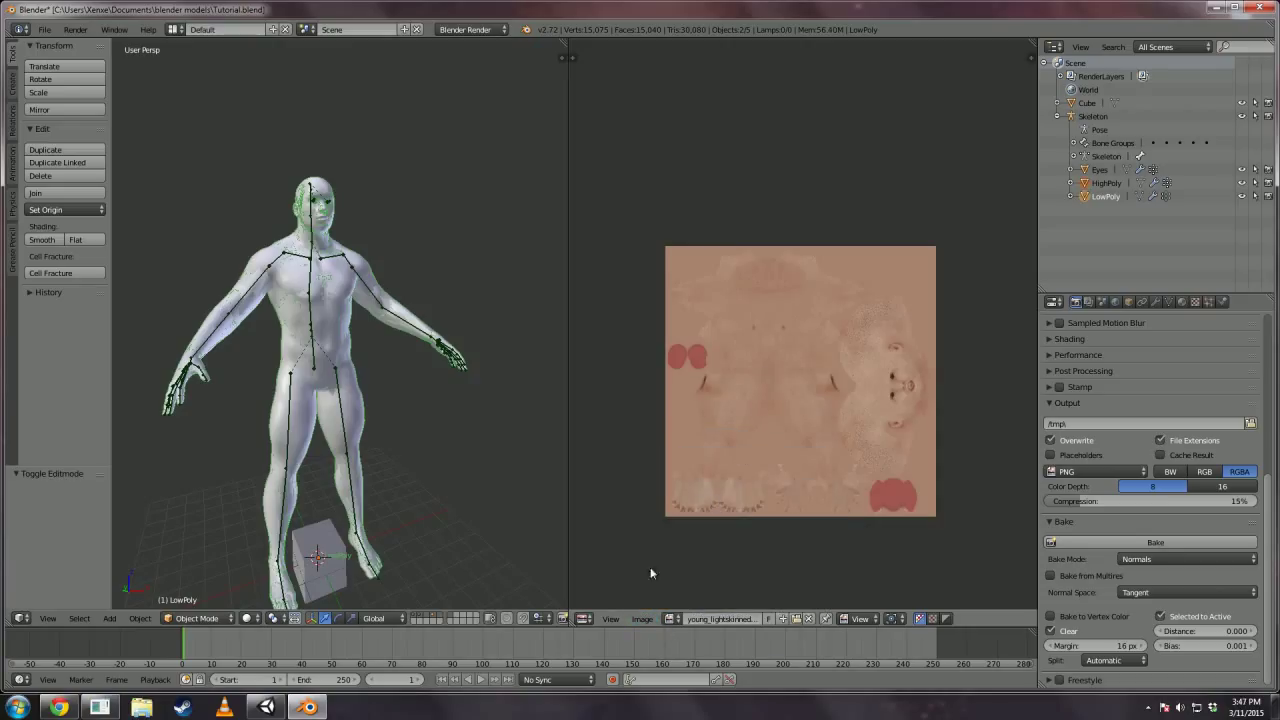
pyautogui.click(644, 618)
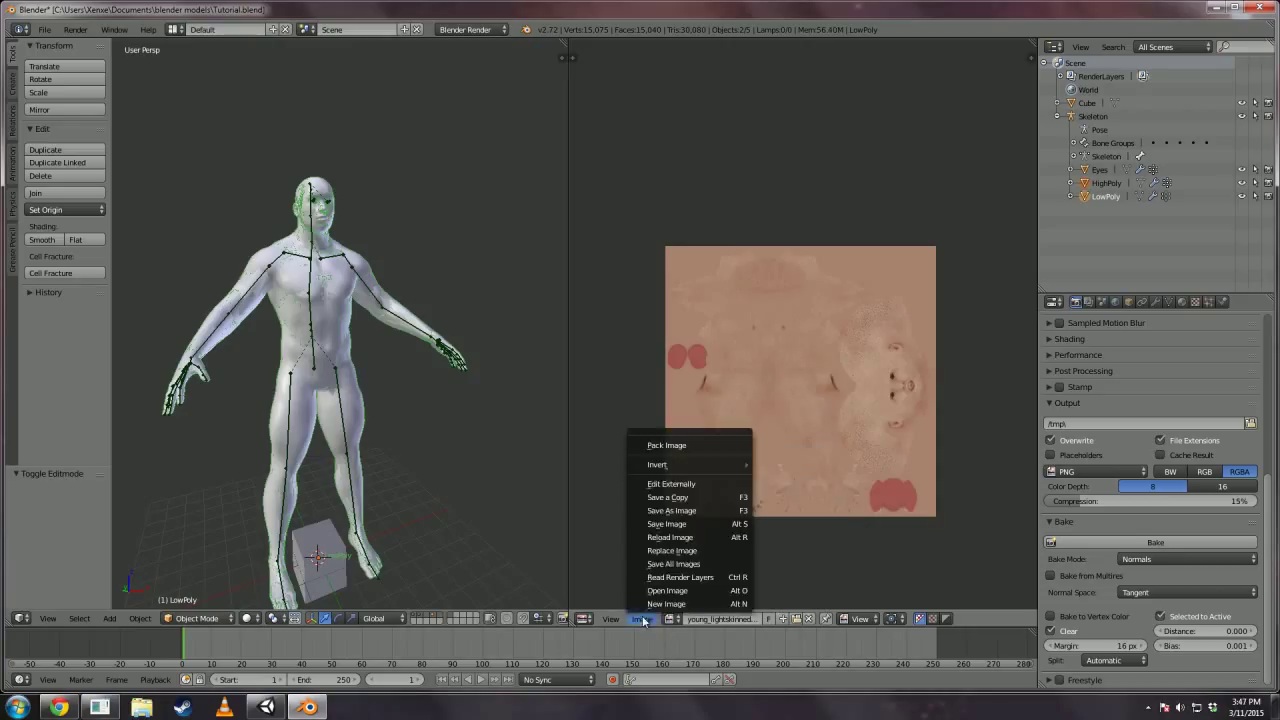
pyautogui.click(673, 511)
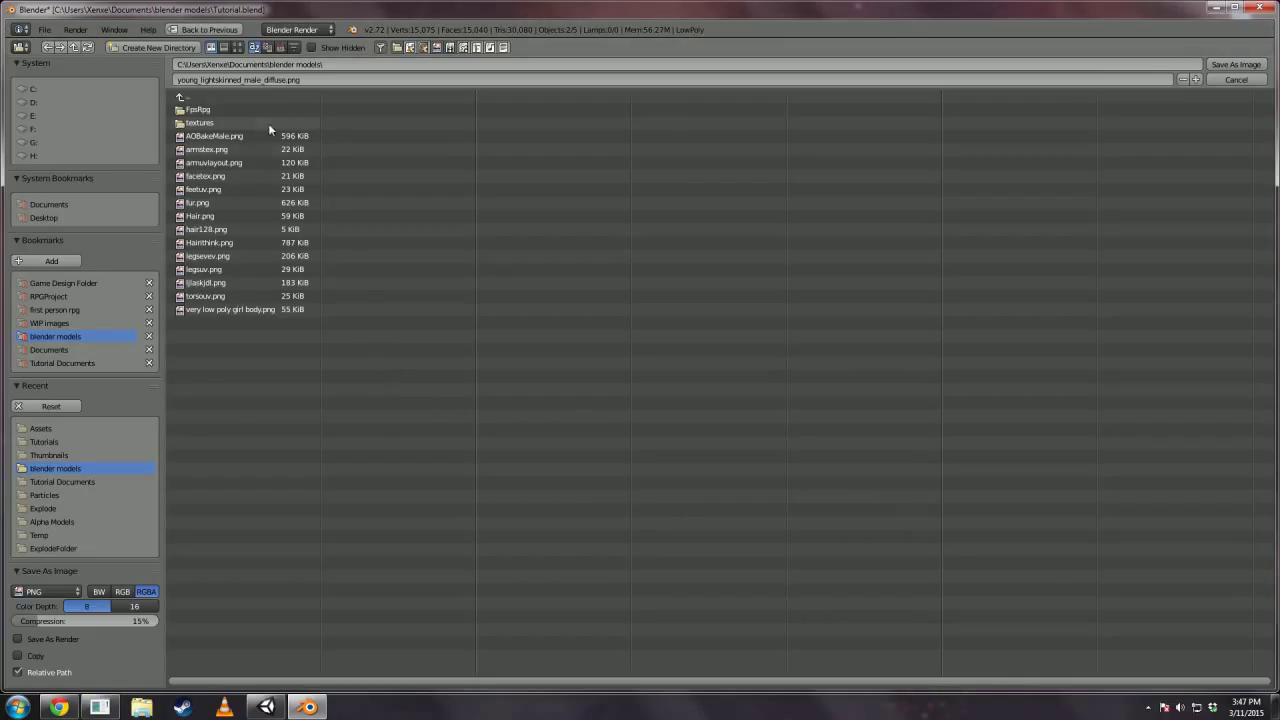
pyautogui.click(200, 101)
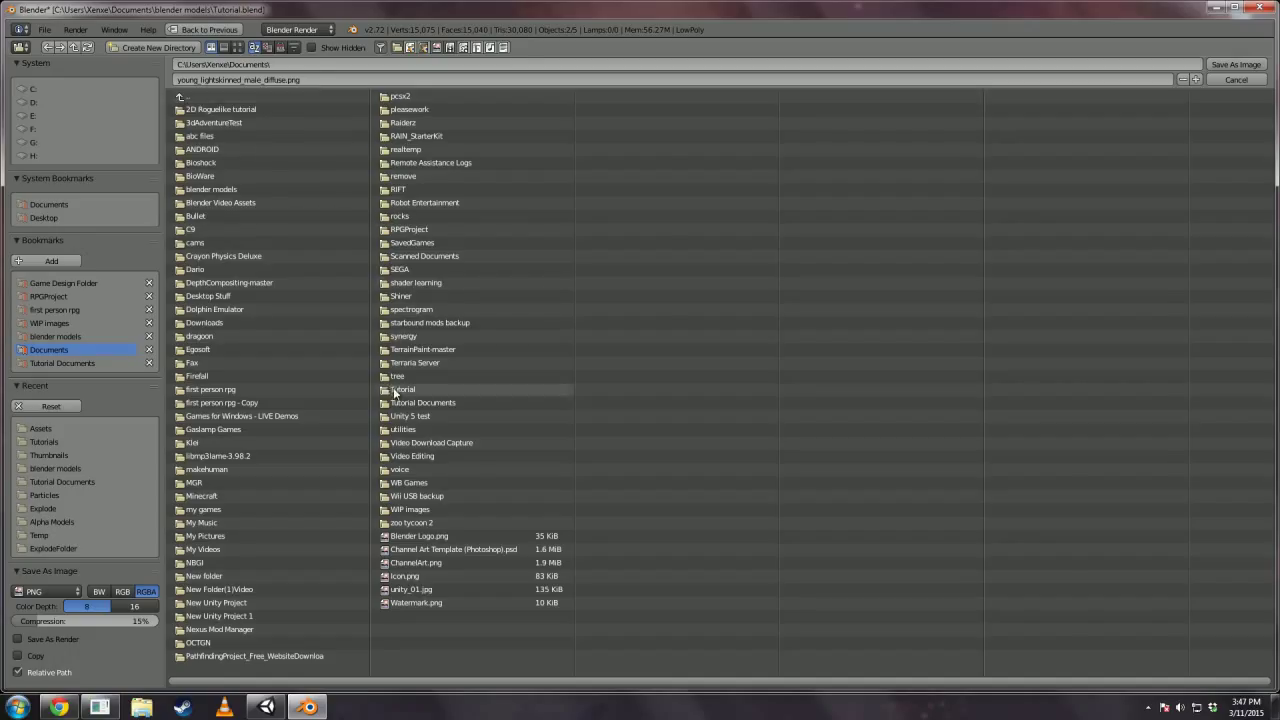
pyautogui.click(398, 390)
pyautogui.click(208, 109)
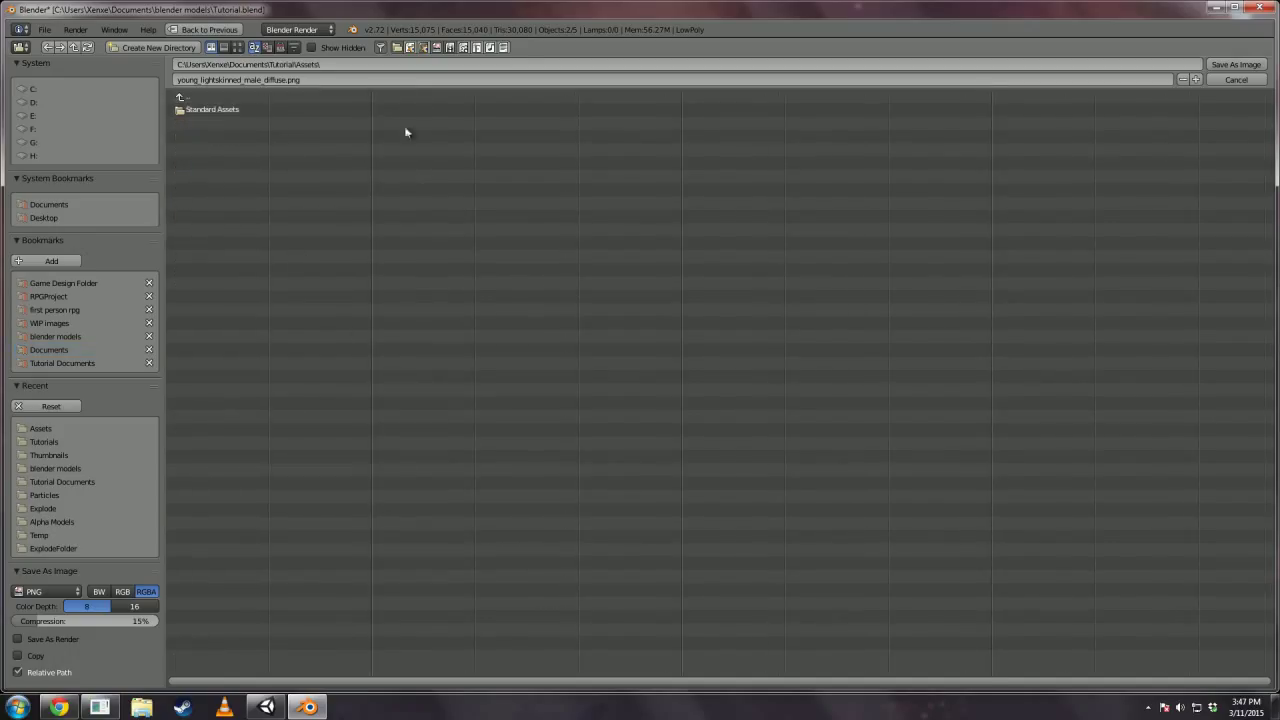
pyautogui.click(1236, 64)
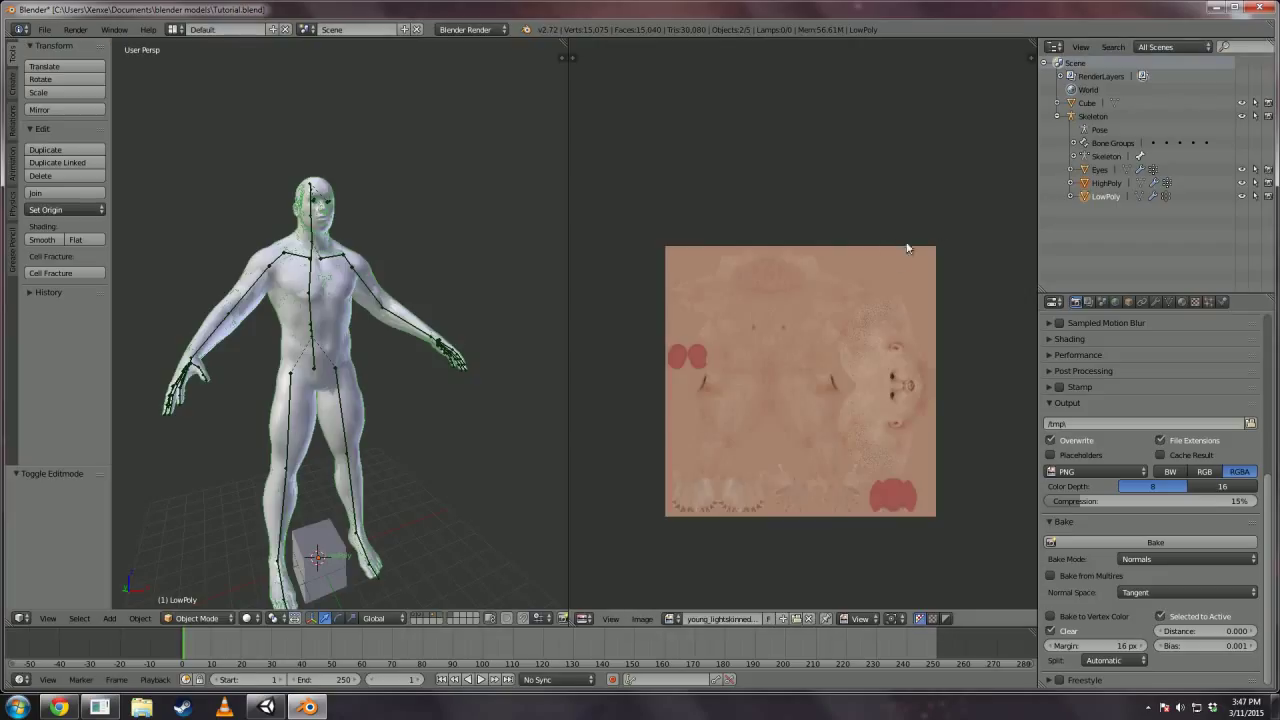
# Save brown_eye.png into the Tutorial project's Assets folder.
pyautogui.click(672, 618)
pyautogui.click(701, 484)
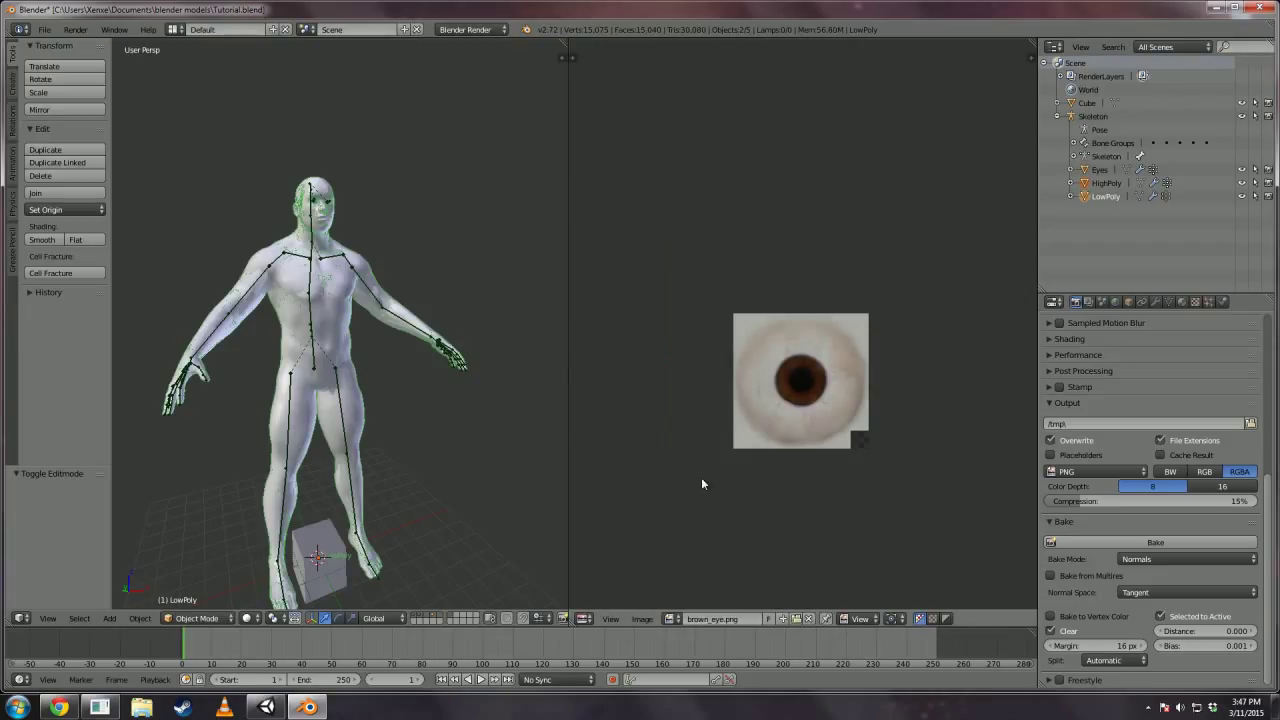
pyautogui.click(642, 618)
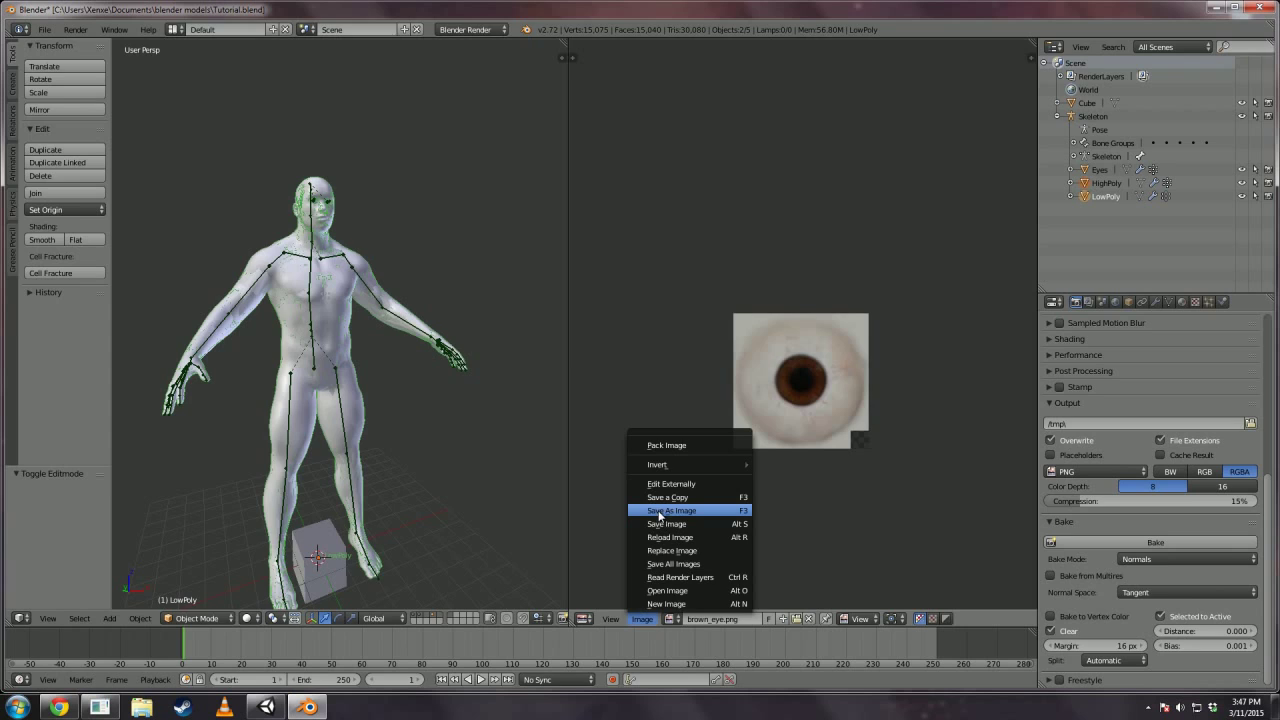
pyautogui.click(669, 512)
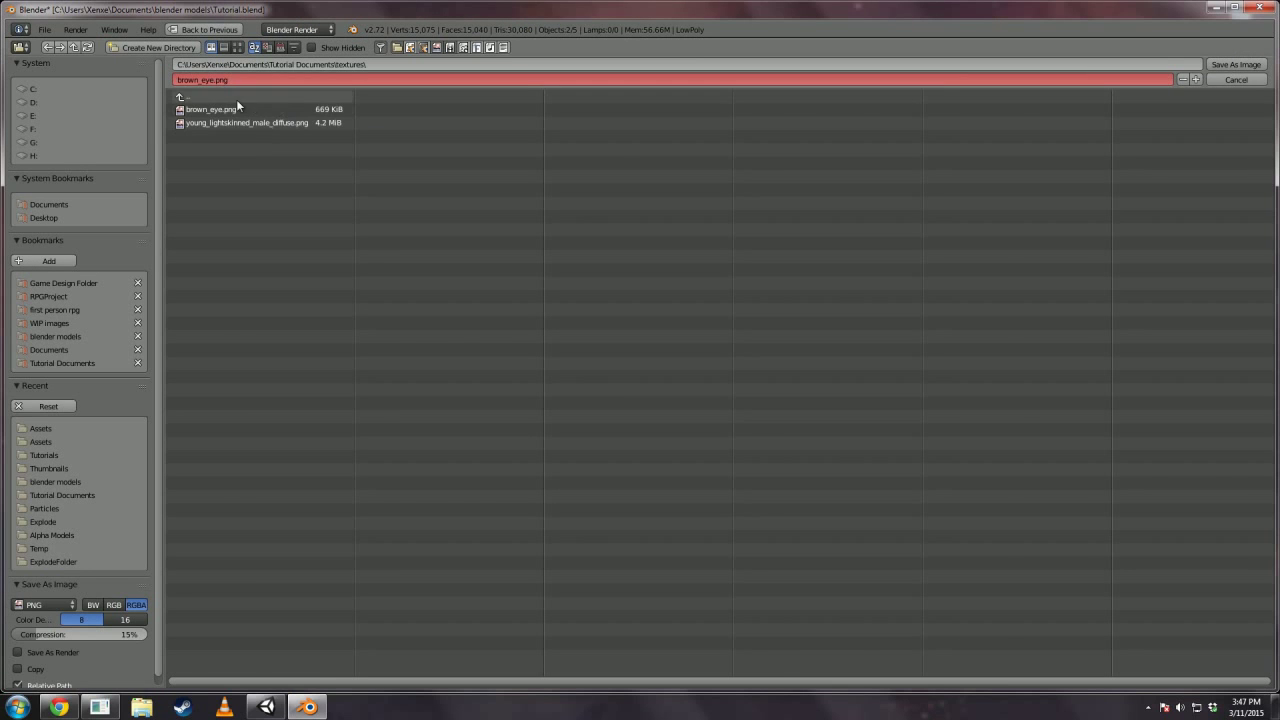
pyautogui.click(211, 98)
pyautogui.click(211, 98)
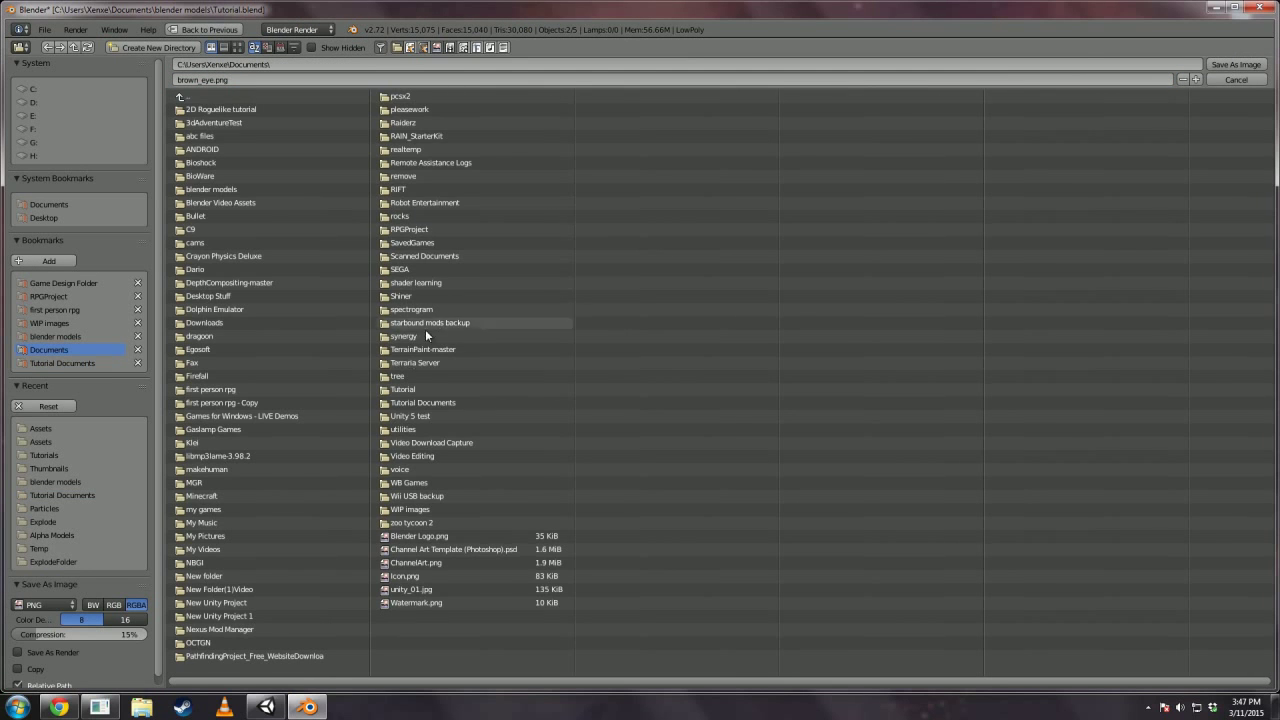
pyautogui.click(412, 398)
pyautogui.click(207, 95)
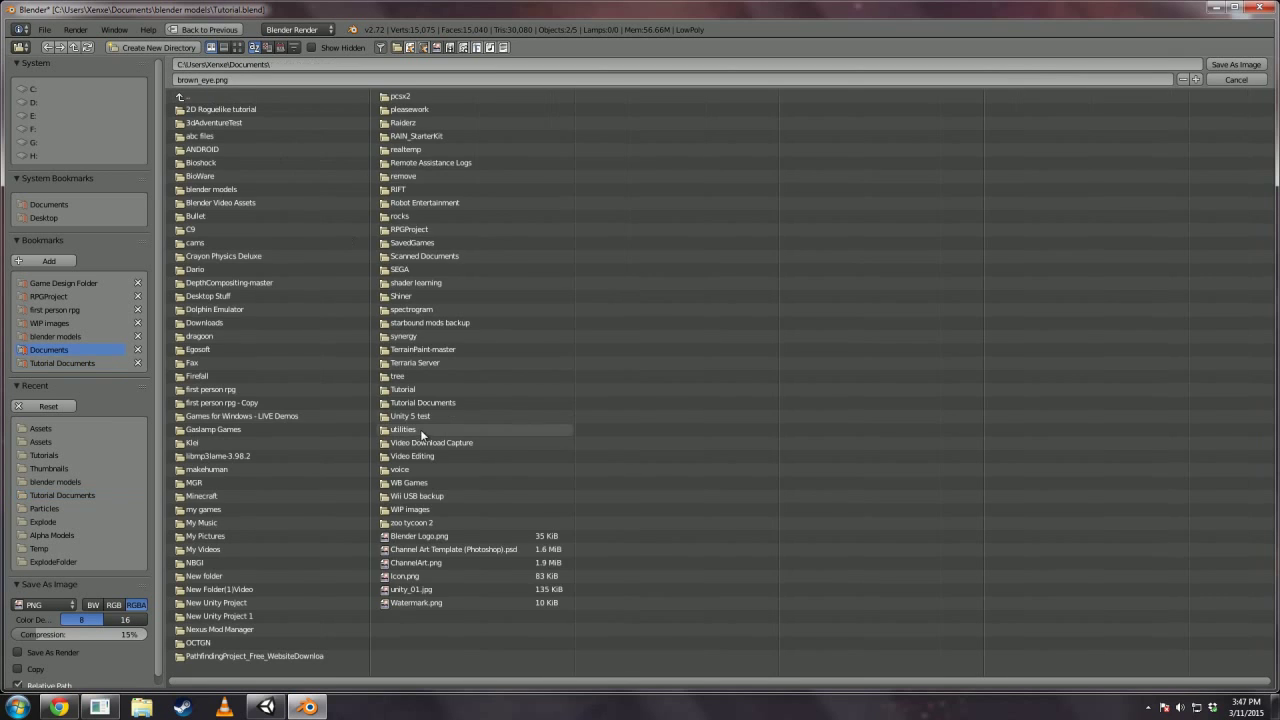
pyautogui.click(412, 388)
pyautogui.click(201, 108)
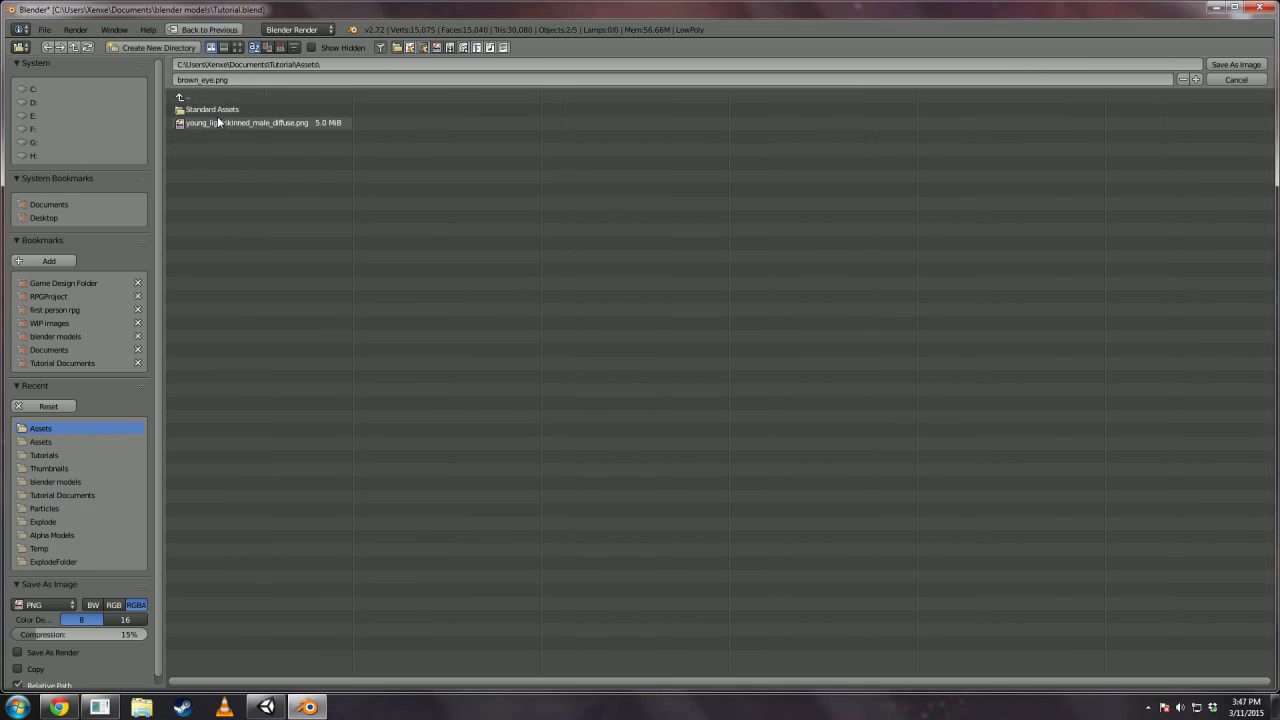
pyautogui.click(1236, 64)
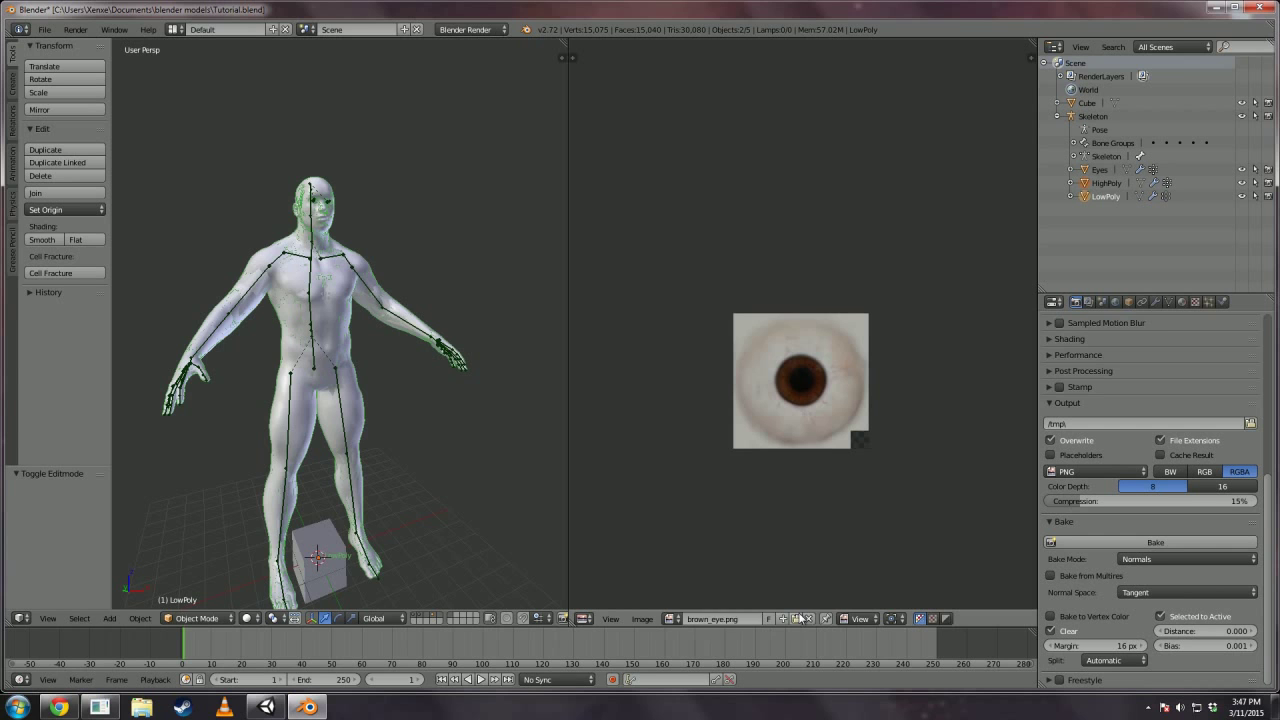
# Save the baked Normals image as Normals.png in the Assets folder.
pyautogui.click(672, 618)
pyautogui.click(731, 490)
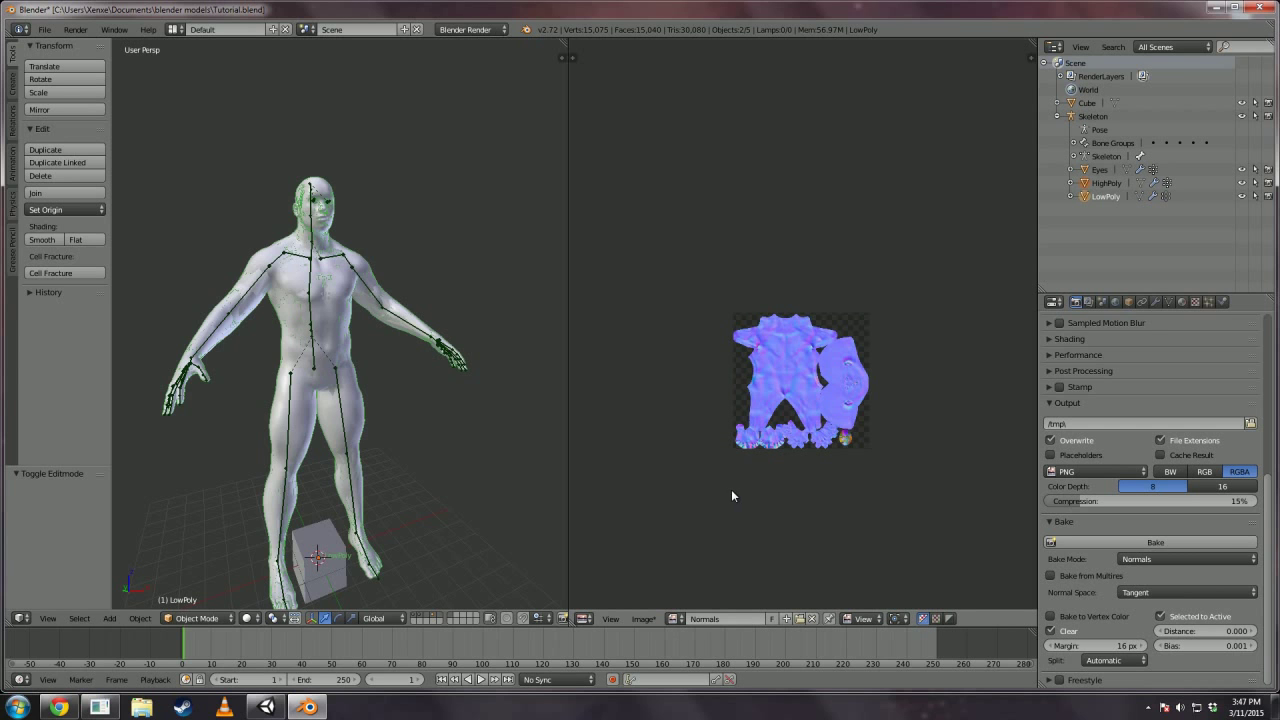
pyautogui.scroll(7, 731, 490)
pyautogui.scroll(-2, 749, 458)
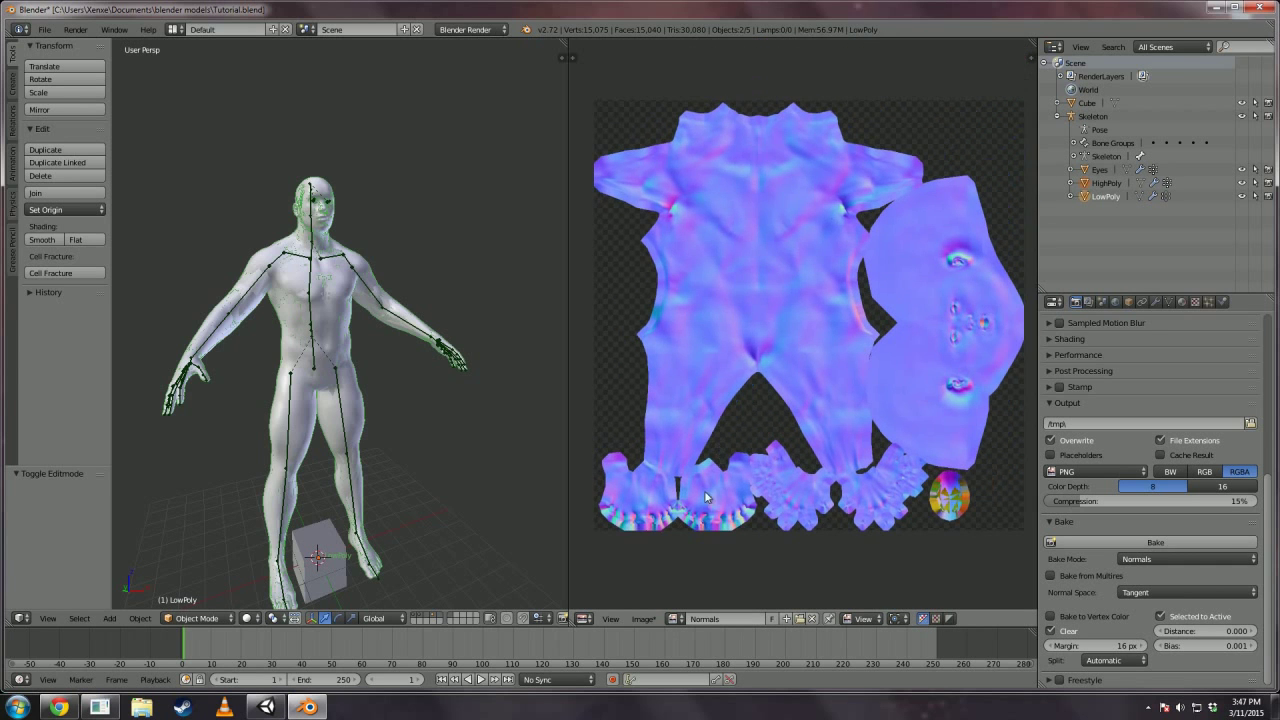
pyautogui.click(642, 619)
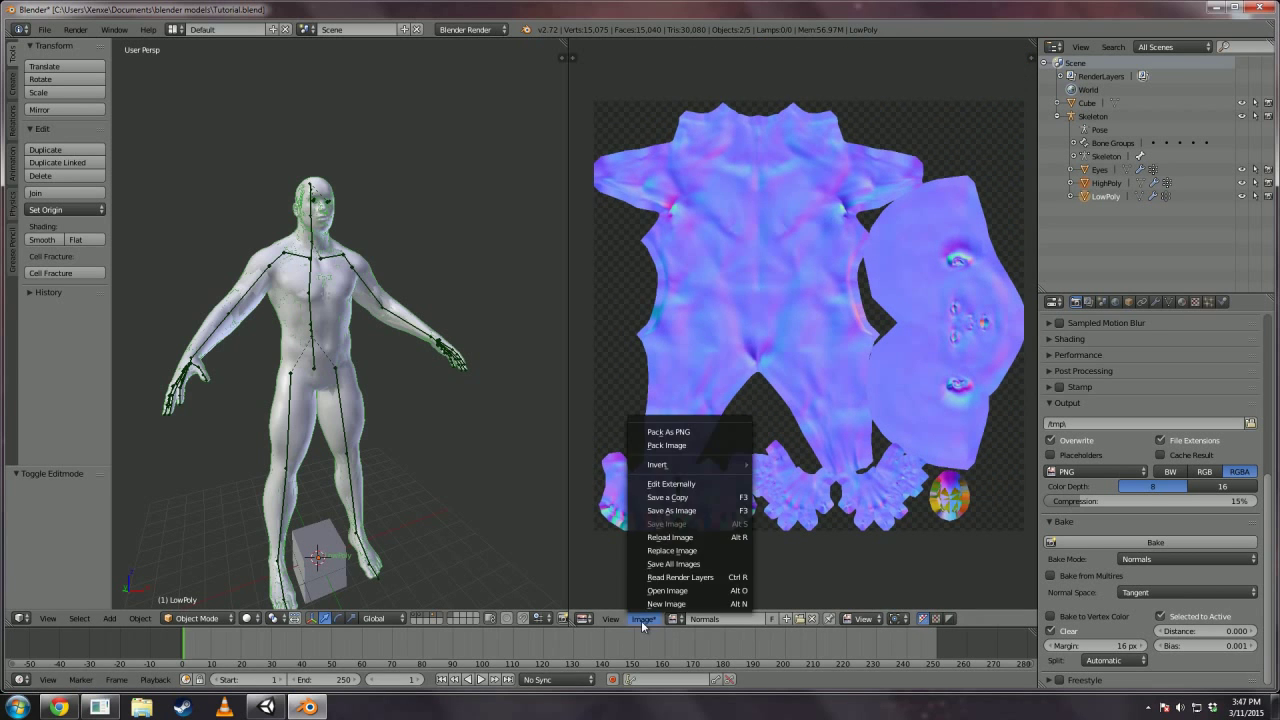
pyautogui.click(684, 510)
pyautogui.click(206, 96)
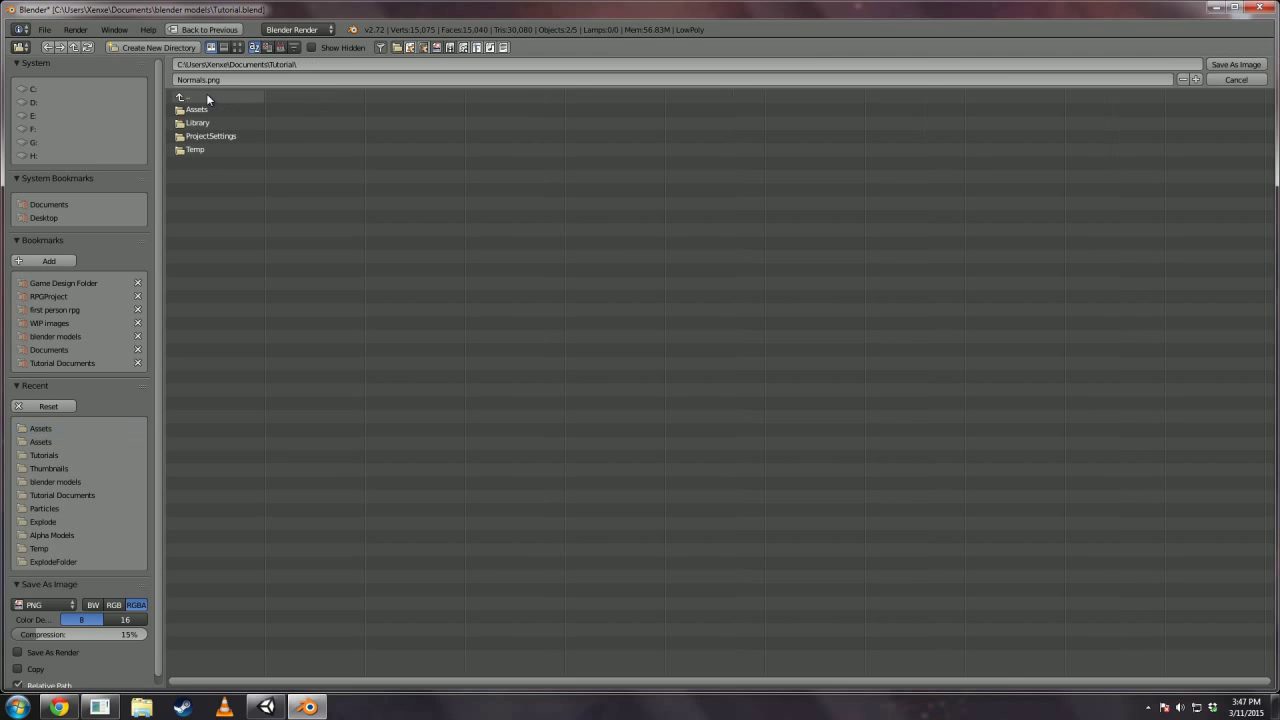
pyautogui.click(198, 109)
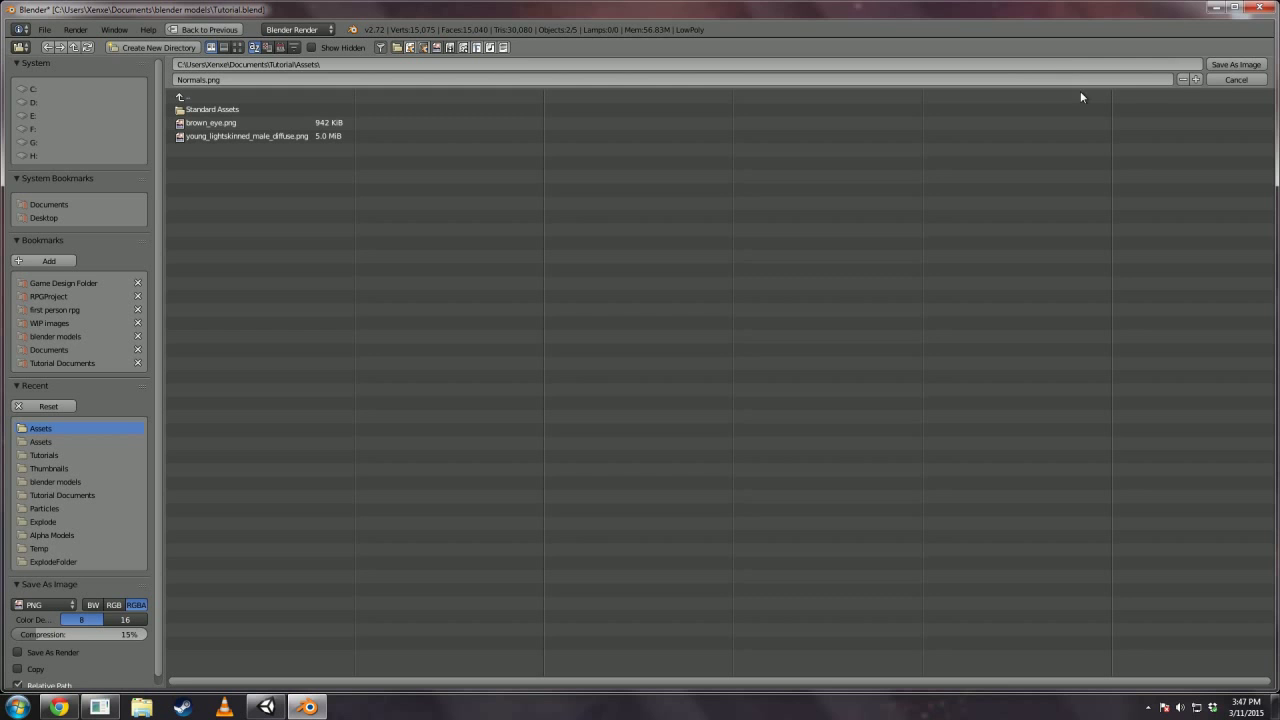
pyautogui.click(1253, 66)
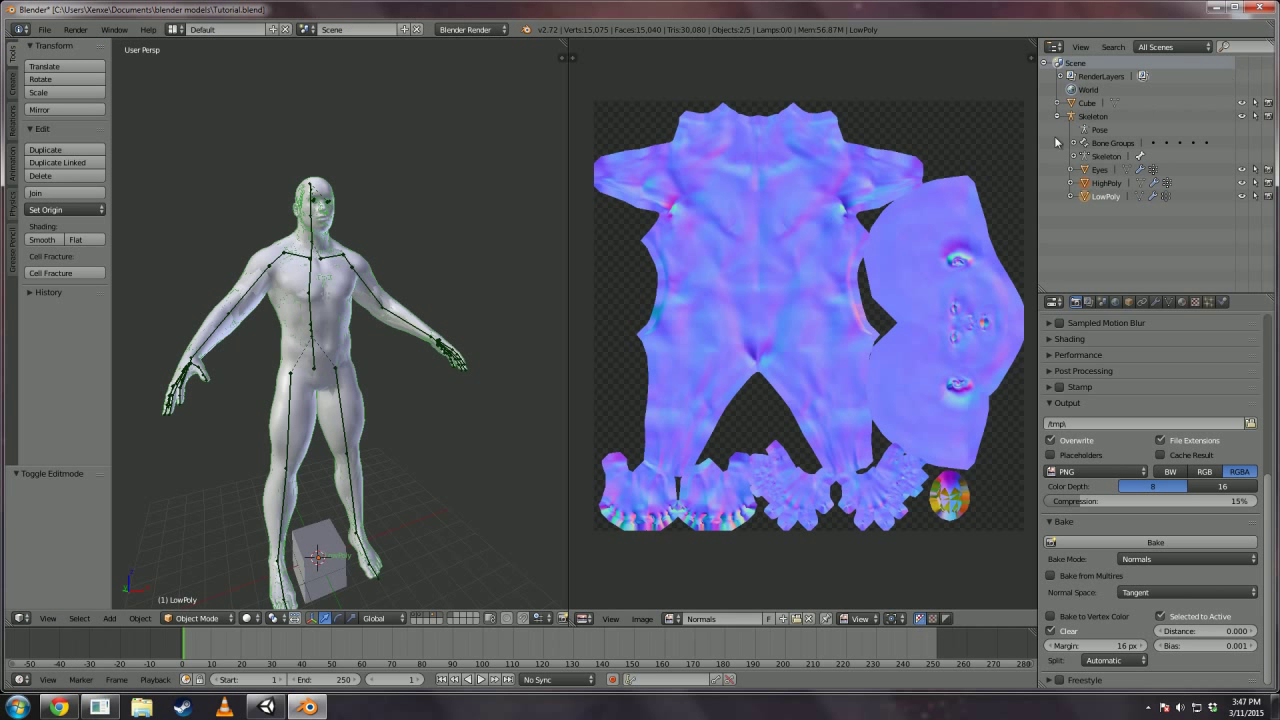
# Hide HighPoly, drag it out of Skeleton to unparent it, then reselect Skeleton.
pyautogui.moveTo(405, 375); pyautogui.dragTo(398, 314, button='middle')
pyautogui.rightClick(398, 314)
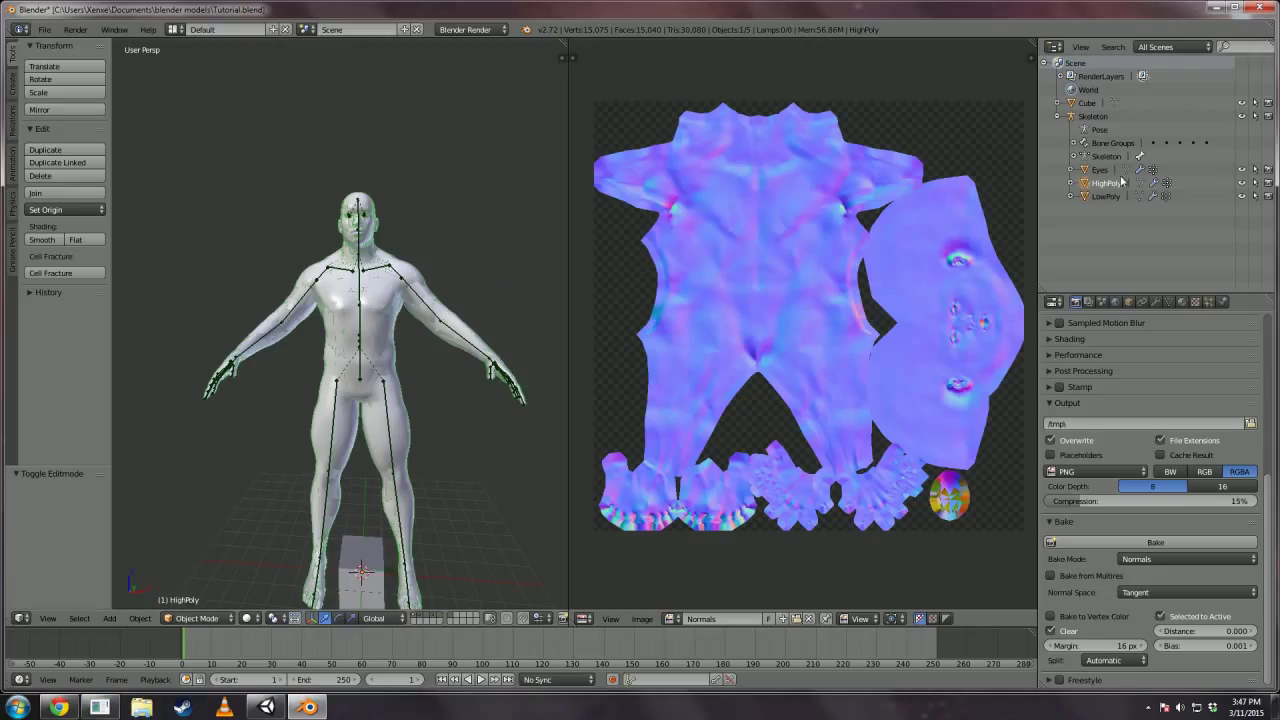
pyautogui.click(1242, 184)
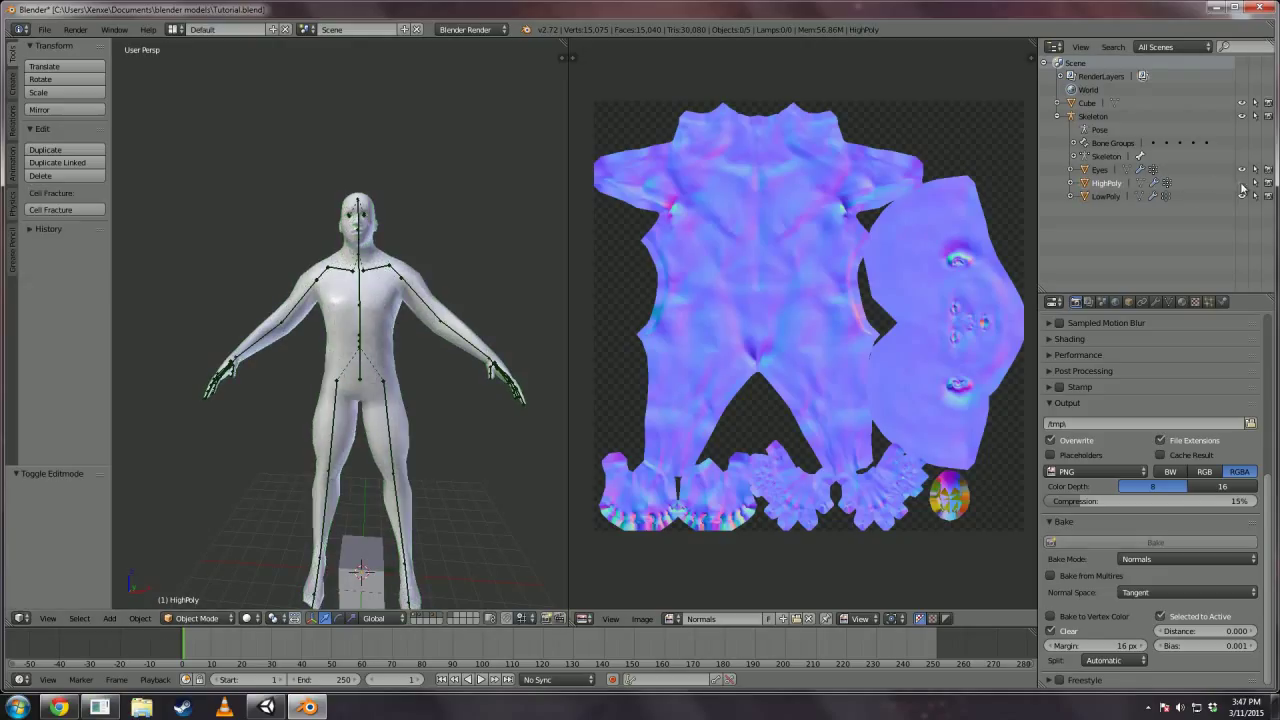
pyautogui.moveTo(1089, 186); pyautogui.dragTo(1062, 127)
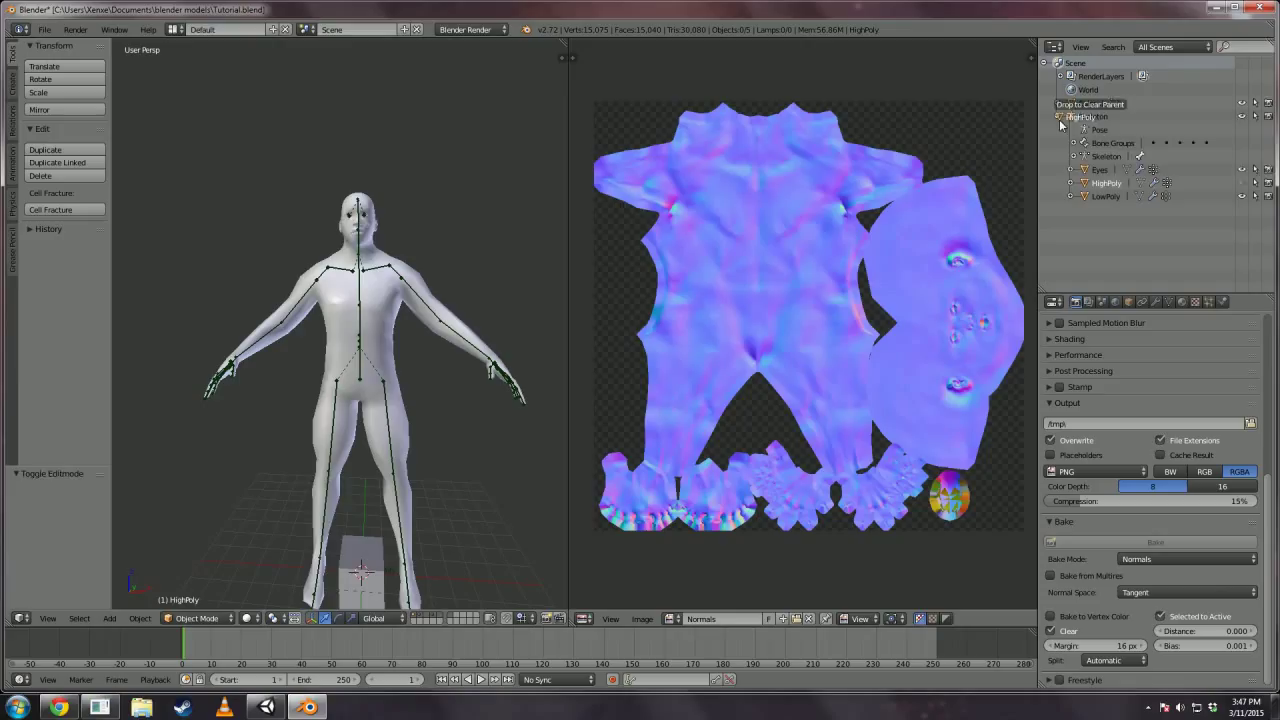
pyautogui.moveTo(1061, 124); pyautogui.dragTo(1062, 125)
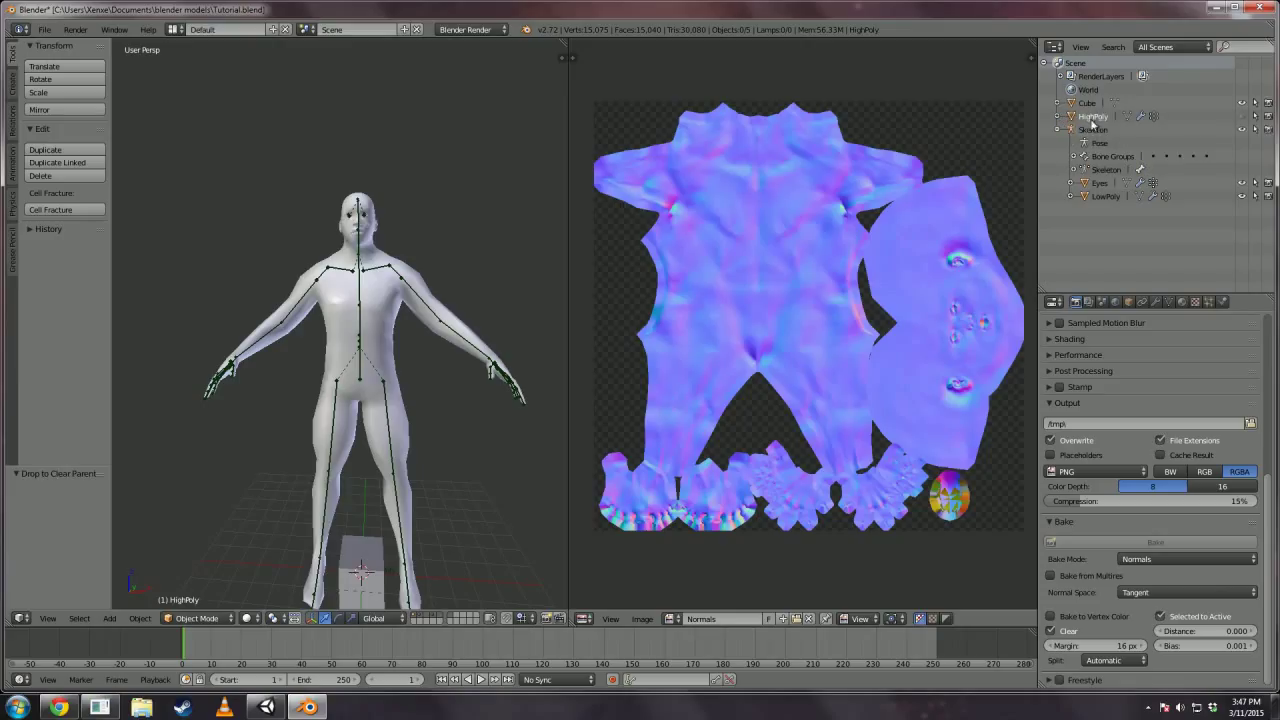
pyautogui.click(1092, 129)
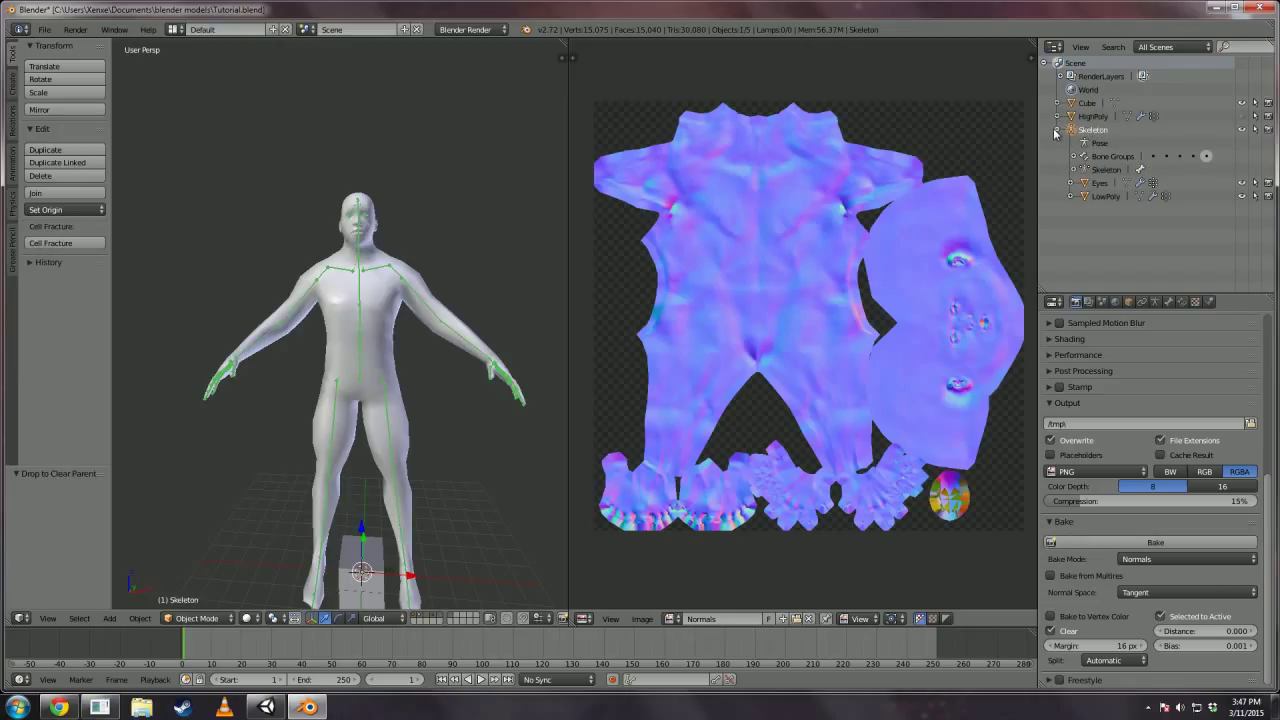
pyautogui.click(1057, 130)
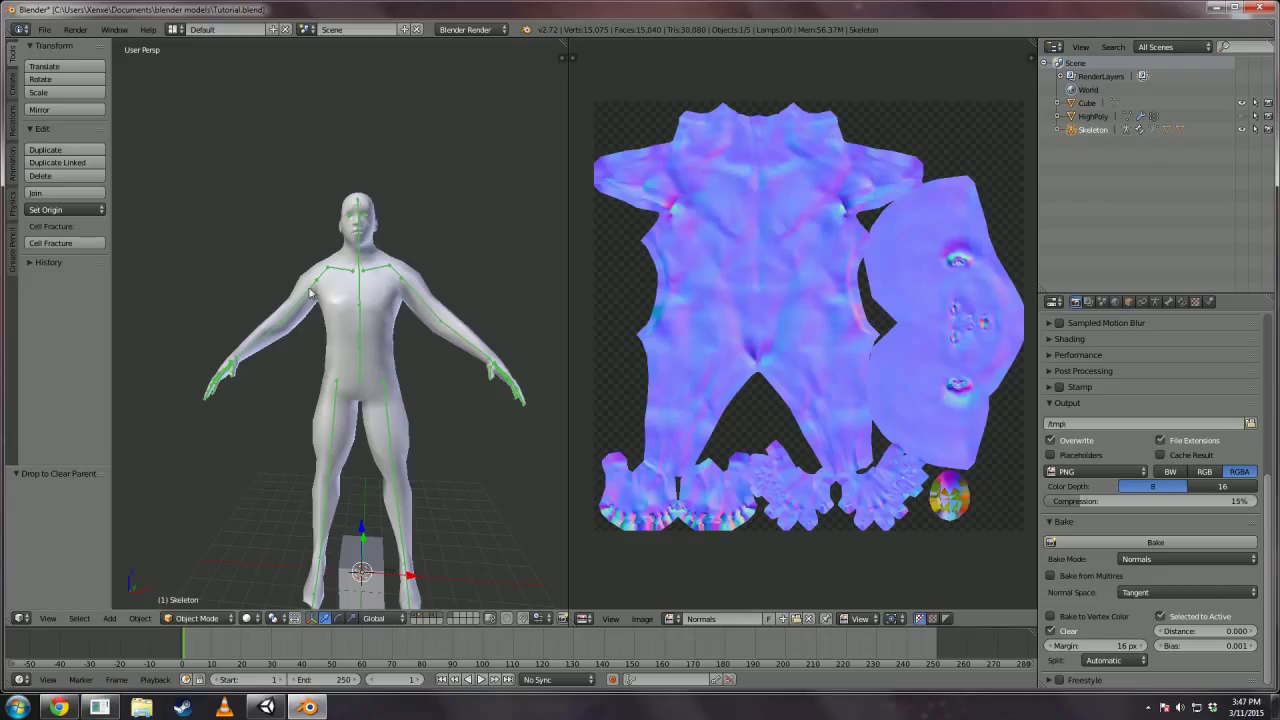
# Widen the 3D view and frame the character's legs and cube in orthographic front view.
pyautogui.press('KP_1')
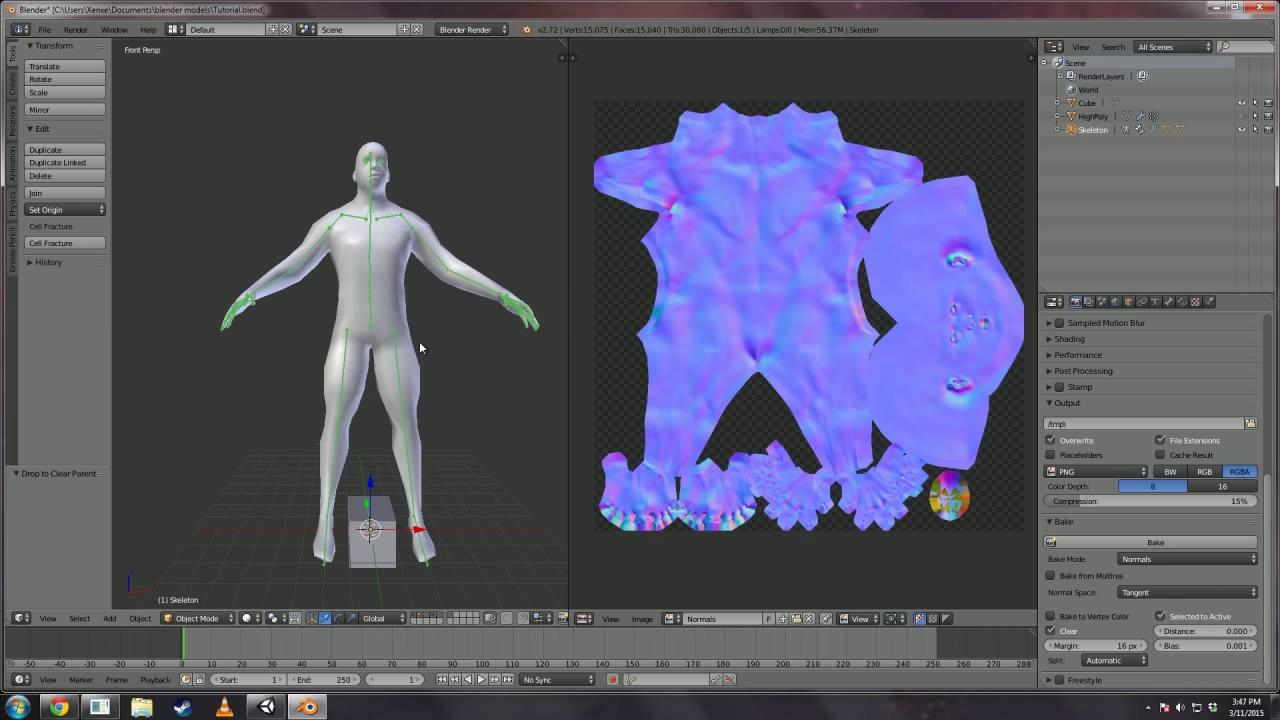
pyautogui.moveTo(560, 43); pyautogui.dragTo(635, 149)
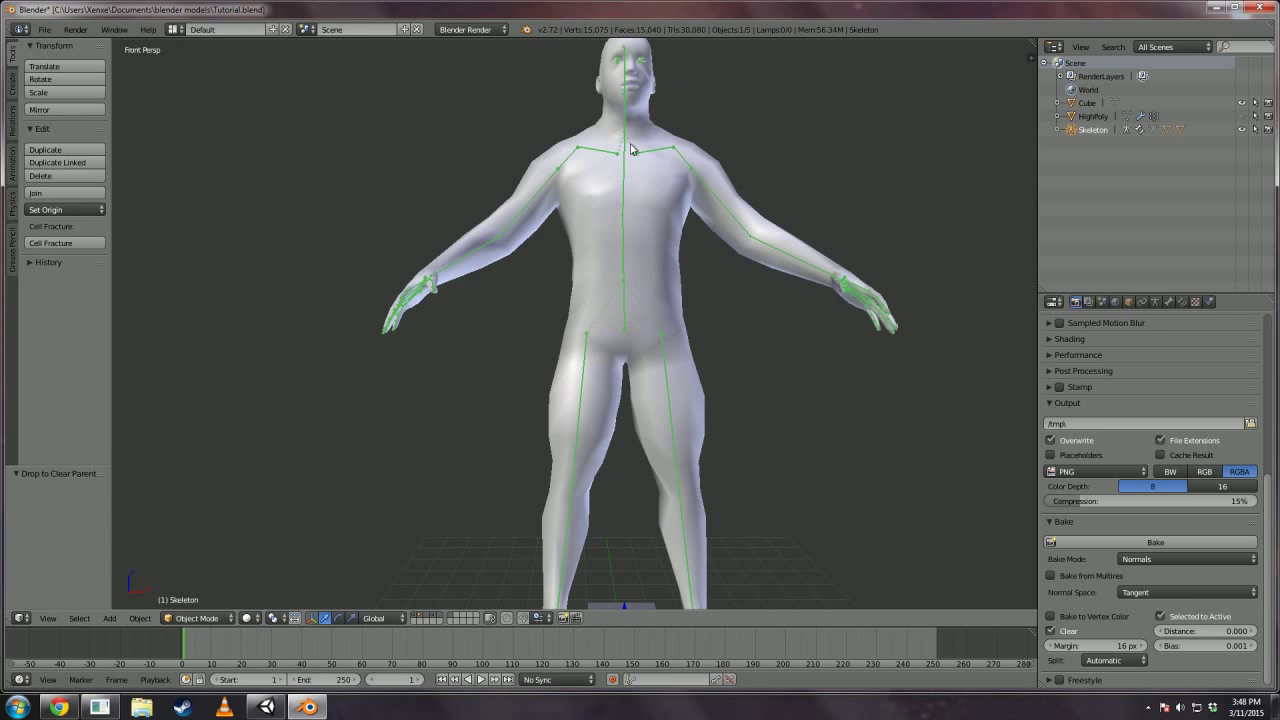
pyautogui.keyDown('shift'); pyautogui.moveTo(573, 265); pyautogui.dragTo(458, 373, button='middle'); pyautogui.keyUp('shift')
pyautogui.scroll(-3, 476, 305)
pyautogui.press('KP_5')
pyautogui.keyDown('shift'); pyautogui.moveTo(457, 437); pyautogui.dragTo(437, 410, button='middle'); pyautogui.keyUp('shift')
pyautogui.scroll(5, 447, 451)
pyautogui.keyDown('shift'); pyautogui.moveTo(443, 534); pyautogui.dragTo(234, 363, button='middle'); pyautogui.keyUp('shift')
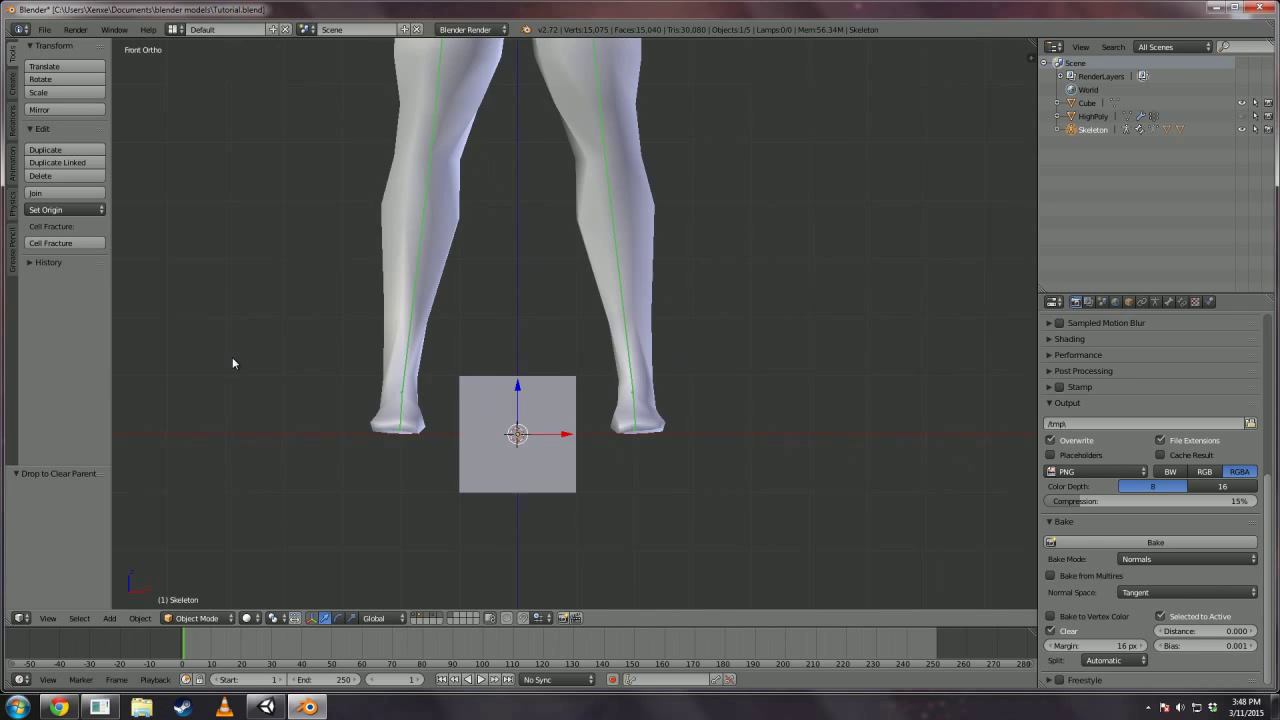
pyautogui.scroll(2, 314, 423)
pyautogui.keyDown('shift'); pyautogui.moveTo(342, 440); pyautogui.dragTo(279, 443, button='middle'); pyautogui.keyUp('shift')
# Raise the default cube vertically to Z 0.999.
pyautogui.rightClick(476, 388)
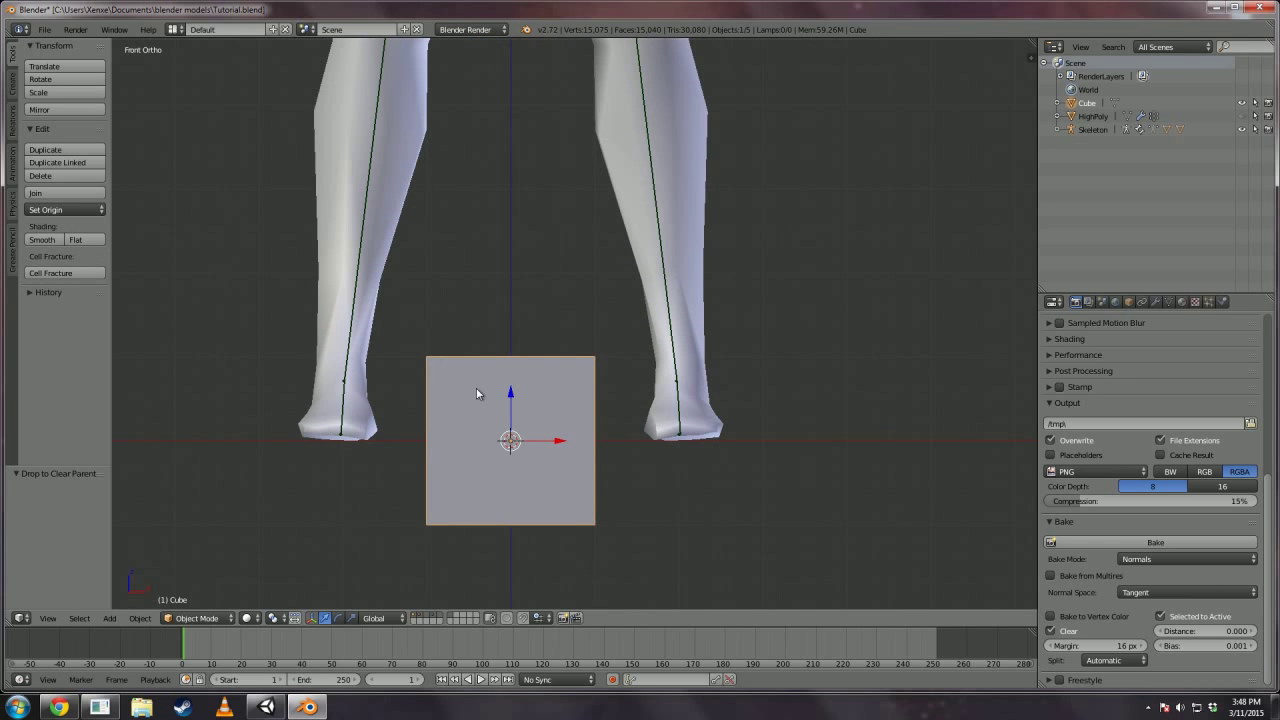
pyautogui.press('g')
pyautogui.press('z')
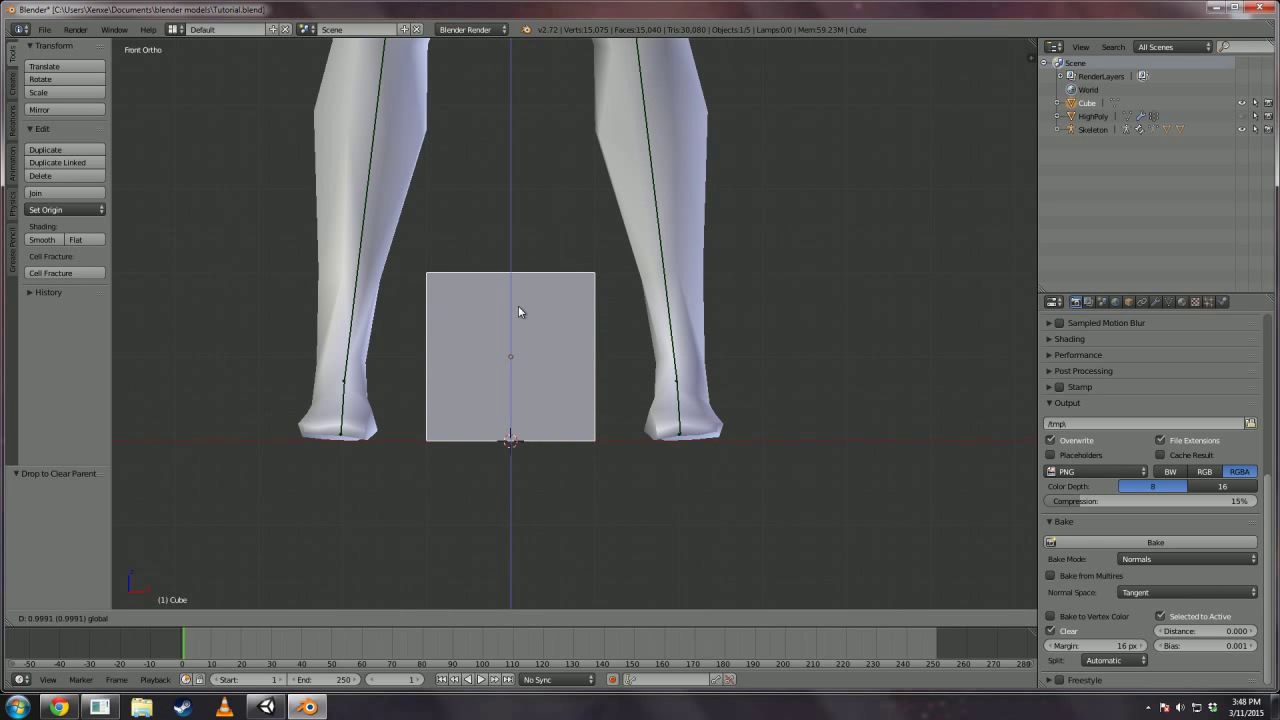
pyautogui.click(518, 312)
# Box-select the character mesh and skeleton and scale them down to 0.116.
pyautogui.scroll(-8, 510, 398)
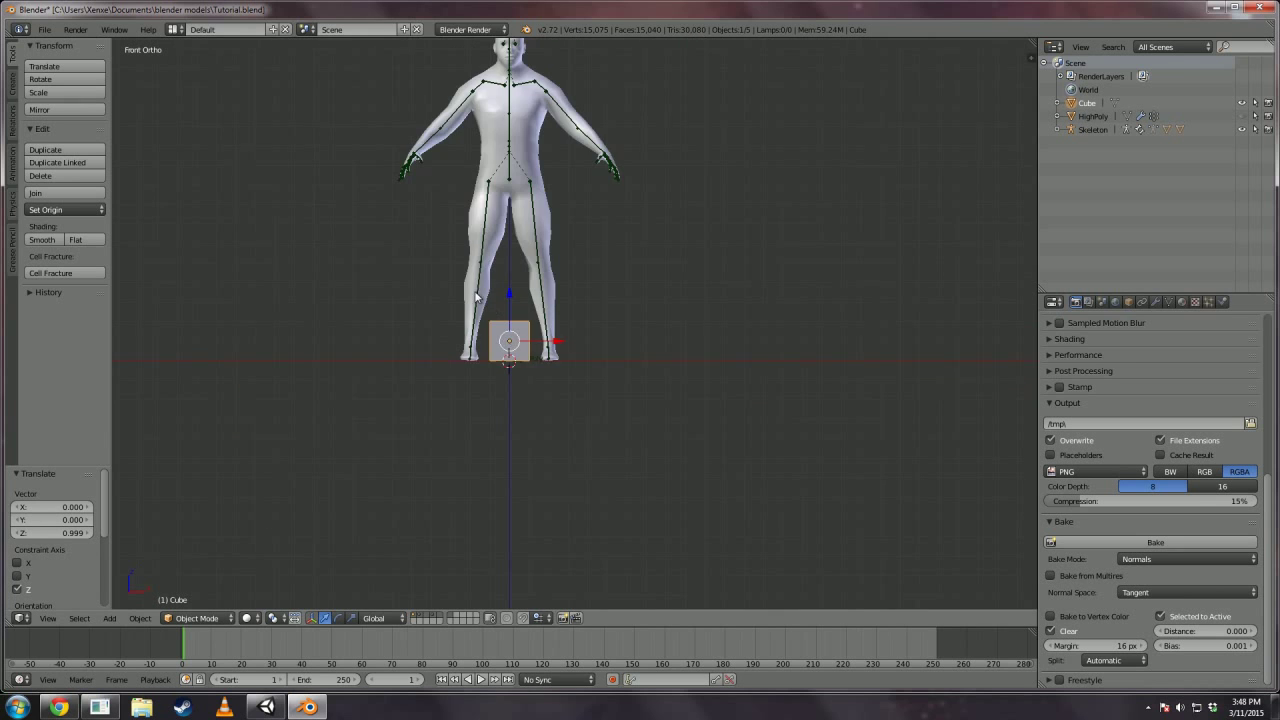
pyautogui.scroll(9, 510, 398)
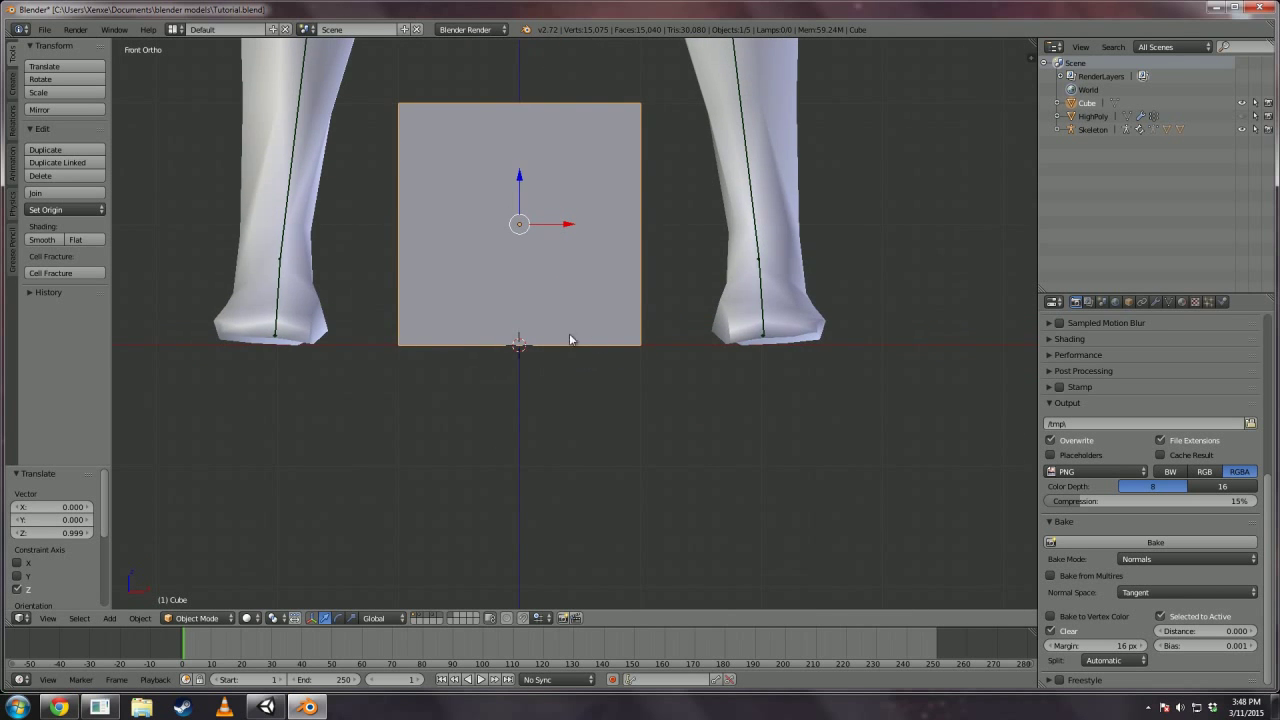
pyautogui.scroll(-9, 506, 413)
pyautogui.rightClick(484, 265)
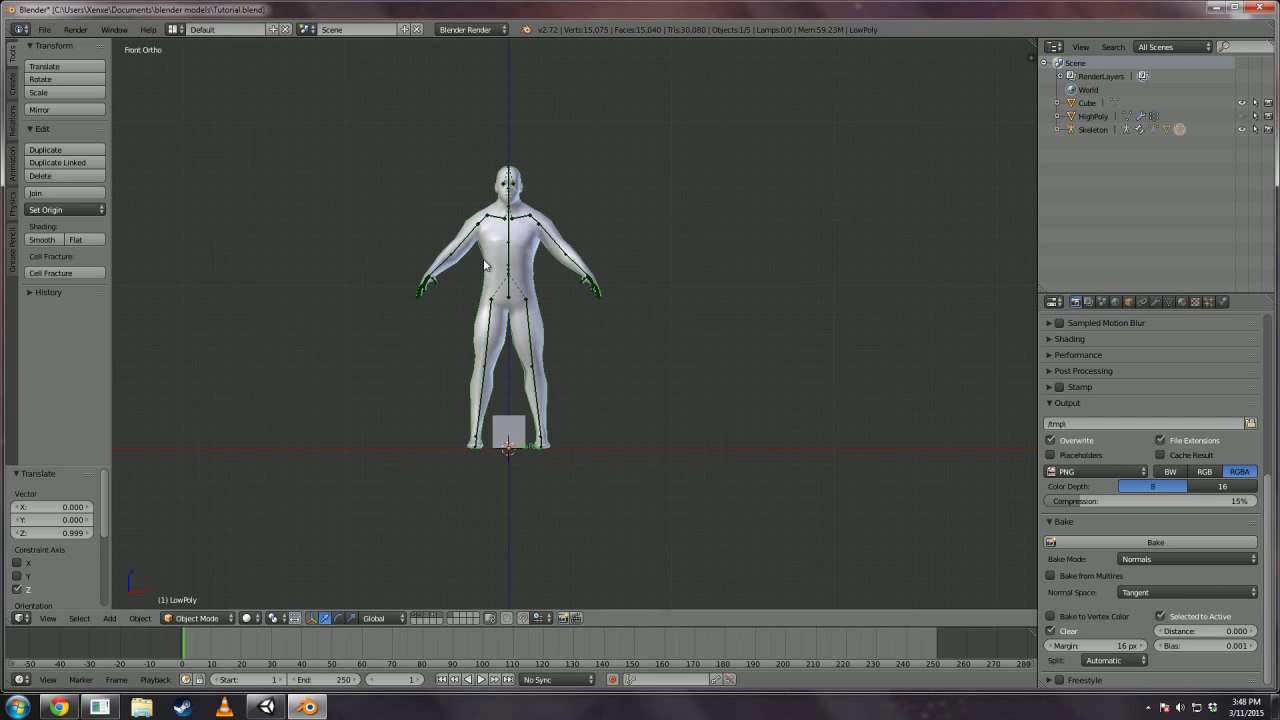
pyautogui.press('b')
pyautogui.moveTo(400, 90); pyautogui.dragTo(640, 378)
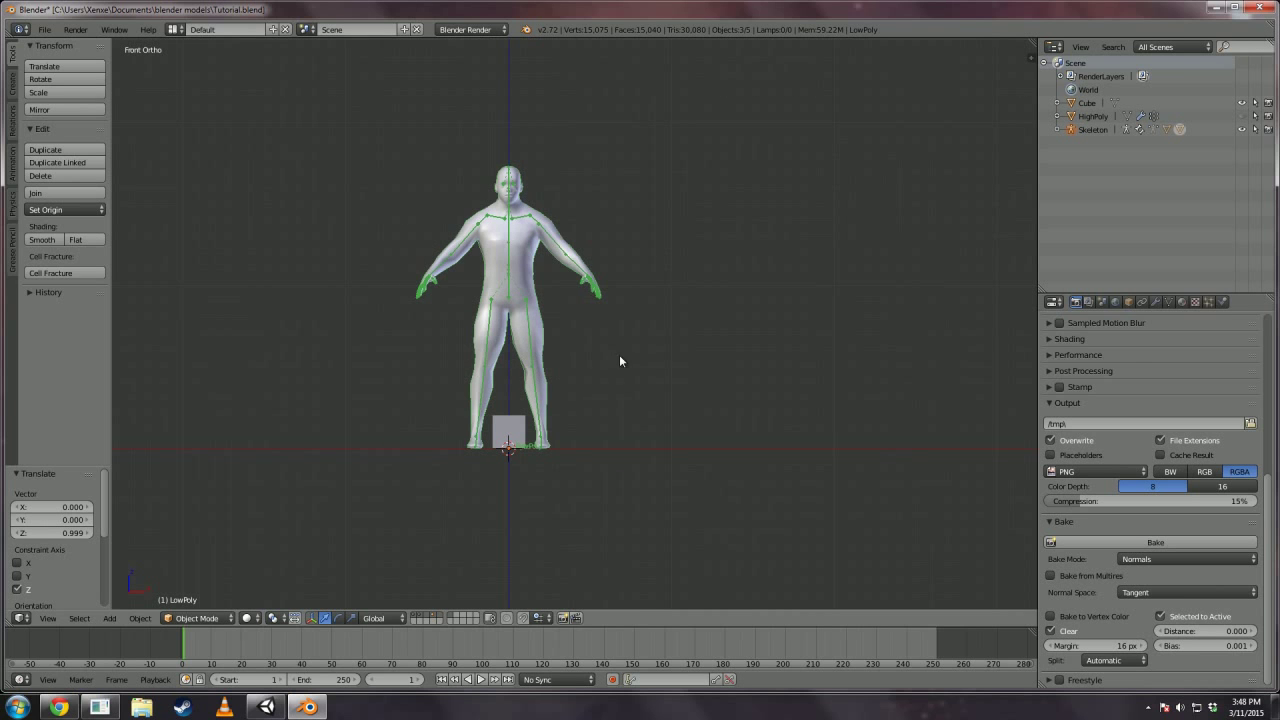
pyautogui.scroll(9, 586, 395)
pyautogui.press('z')
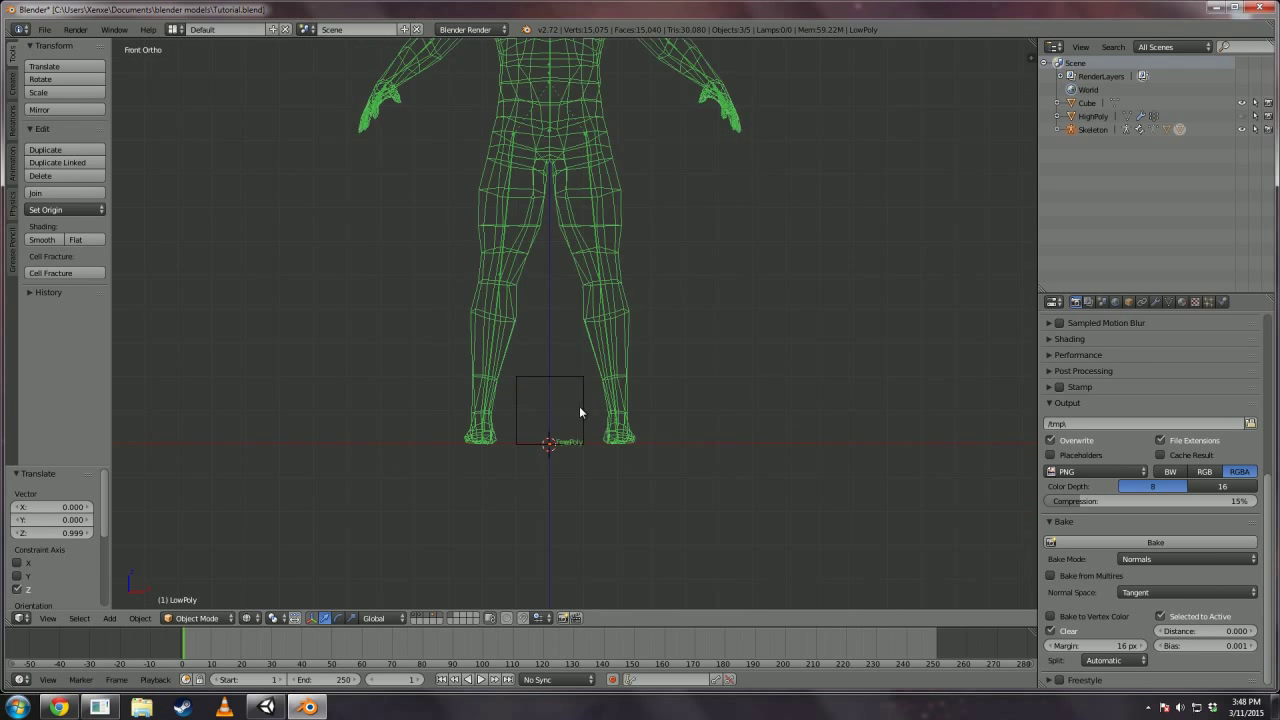
pyautogui.keyDown('shift'); pyautogui.moveTo(569, 414); pyautogui.dragTo(565, 402, button='middle'); pyautogui.keyUp('shift')
pyautogui.hotkey('ctrl', 'z')
pyautogui.press('s')
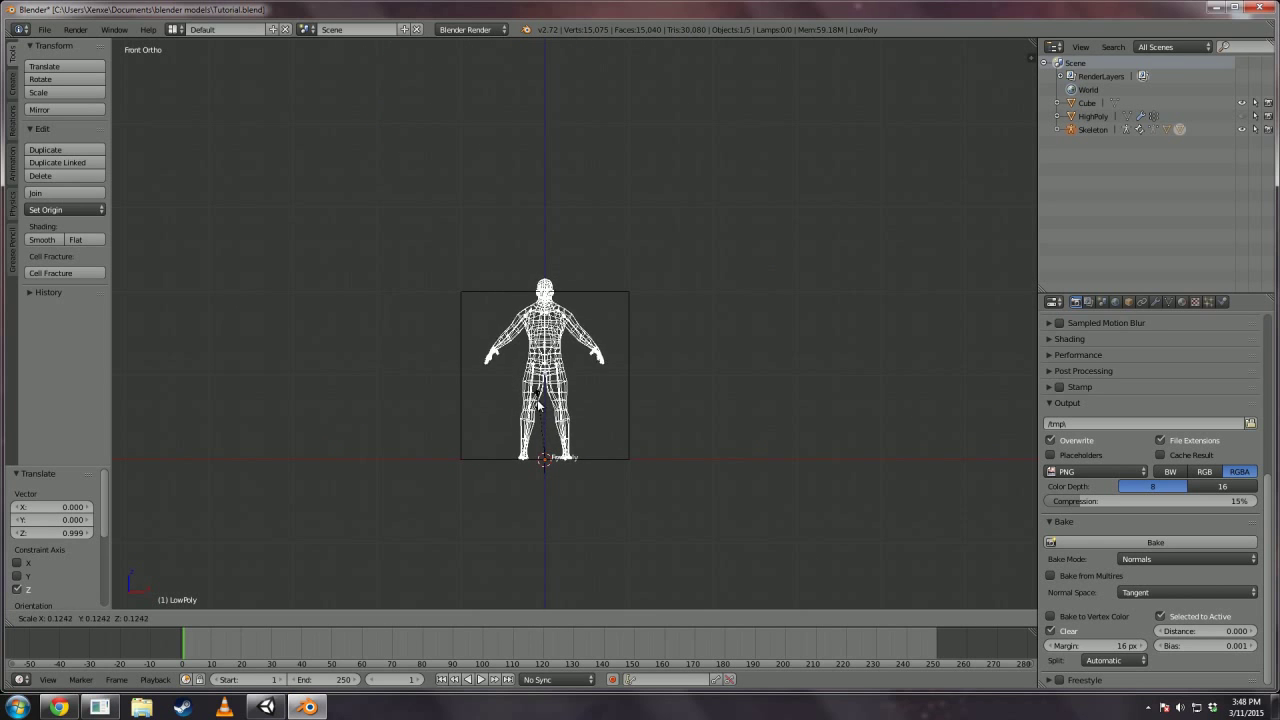
pyautogui.click(530, 409)
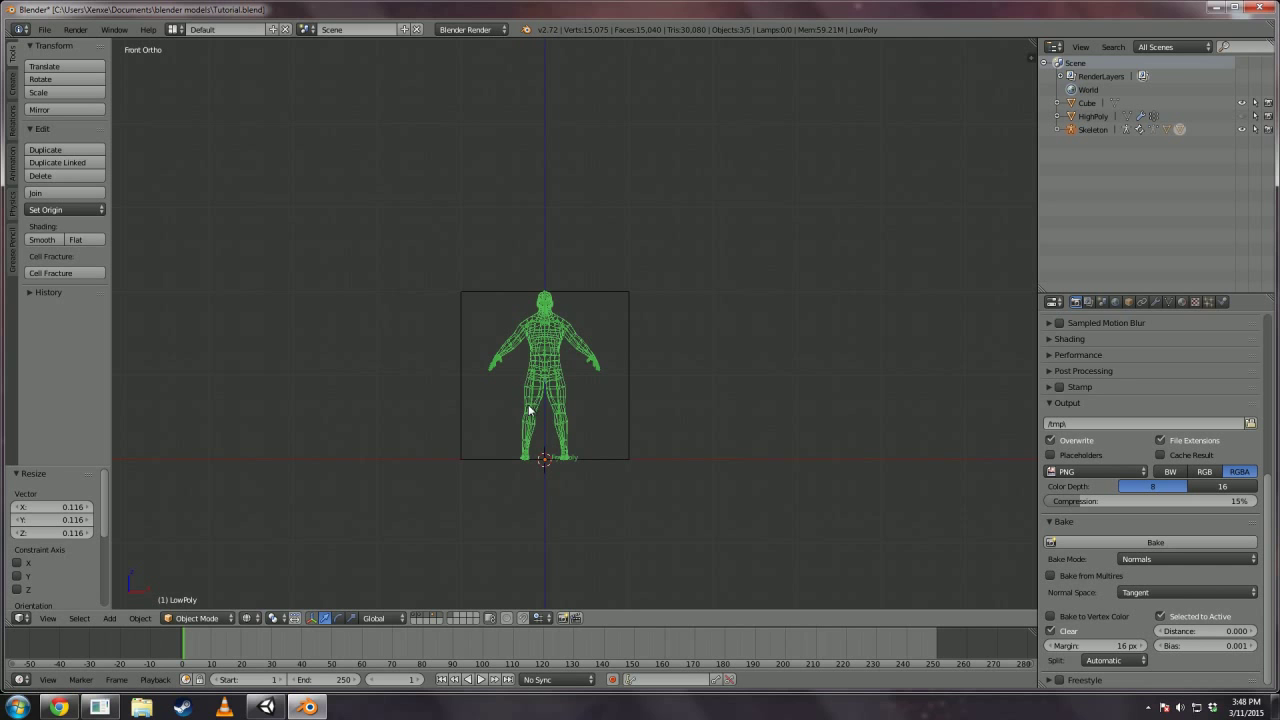
# Delete the cube, switch to solid shading and orbit to an angled view.
pyautogui.rightClick(467, 320)
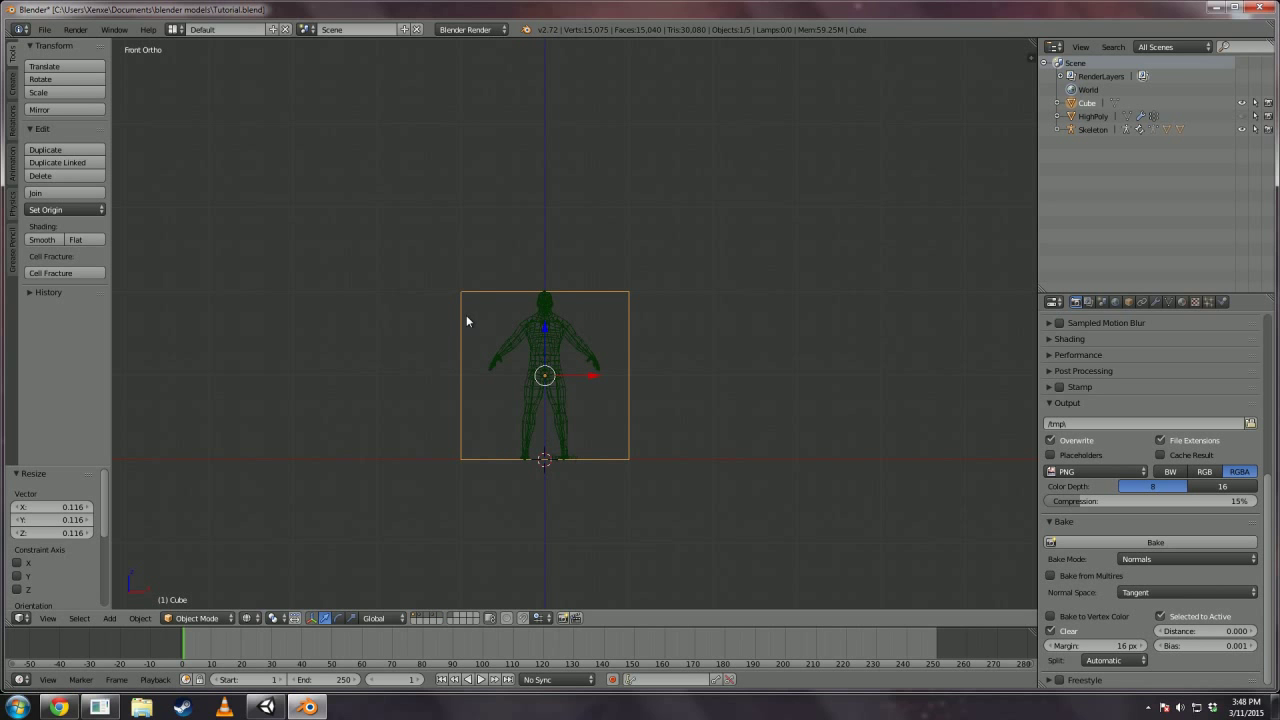
pyautogui.press('x')
pyautogui.click(466, 316)
pyautogui.press('z')
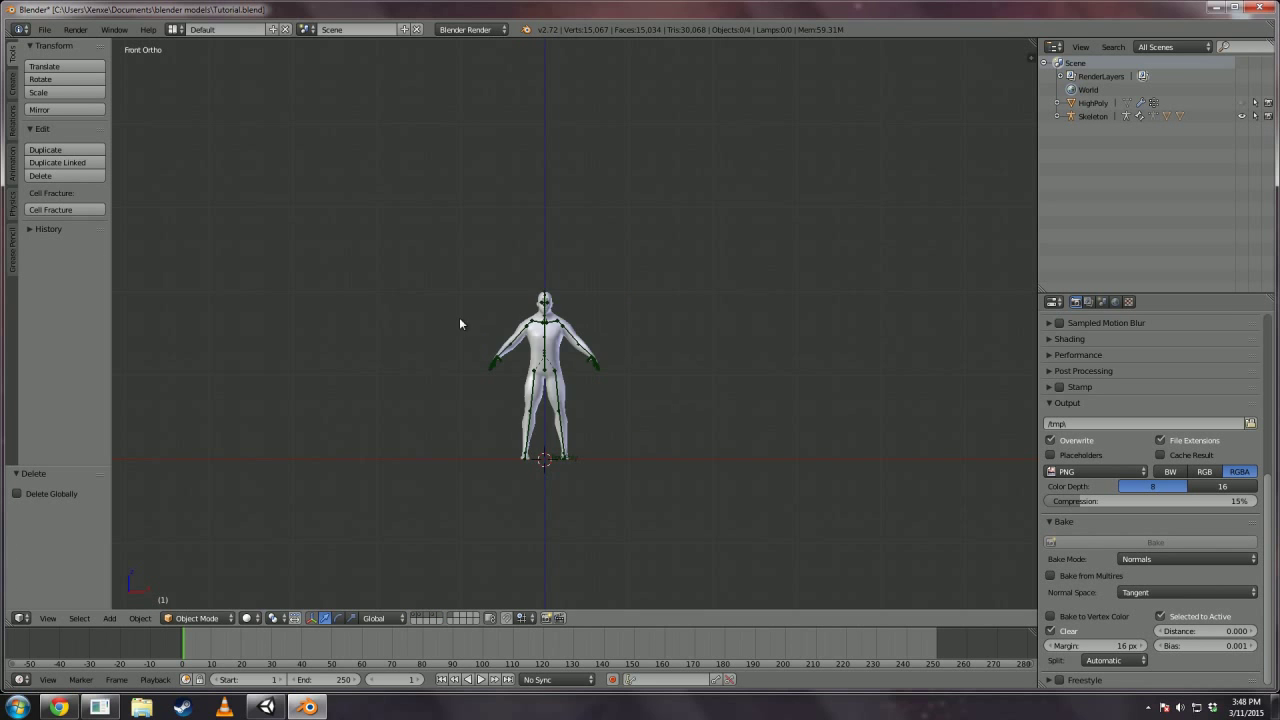
pyautogui.moveTo(459, 317)
pyautogui.mouseDown(button='middle')
pyautogui.moveTo(413, 349)
pyautogui.moveTo(439, 456)
pyautogui.moveTo(307, 469)
pyautogui.moveTo(442, 453)
pyautogui.moveTo(378, 417)
pyautogui.mouseUp(button='middle')
# Select LowPoly and orbit and zoom around the figure to inspect its hands from every side.
pyautogui.rightClick(527, 305)
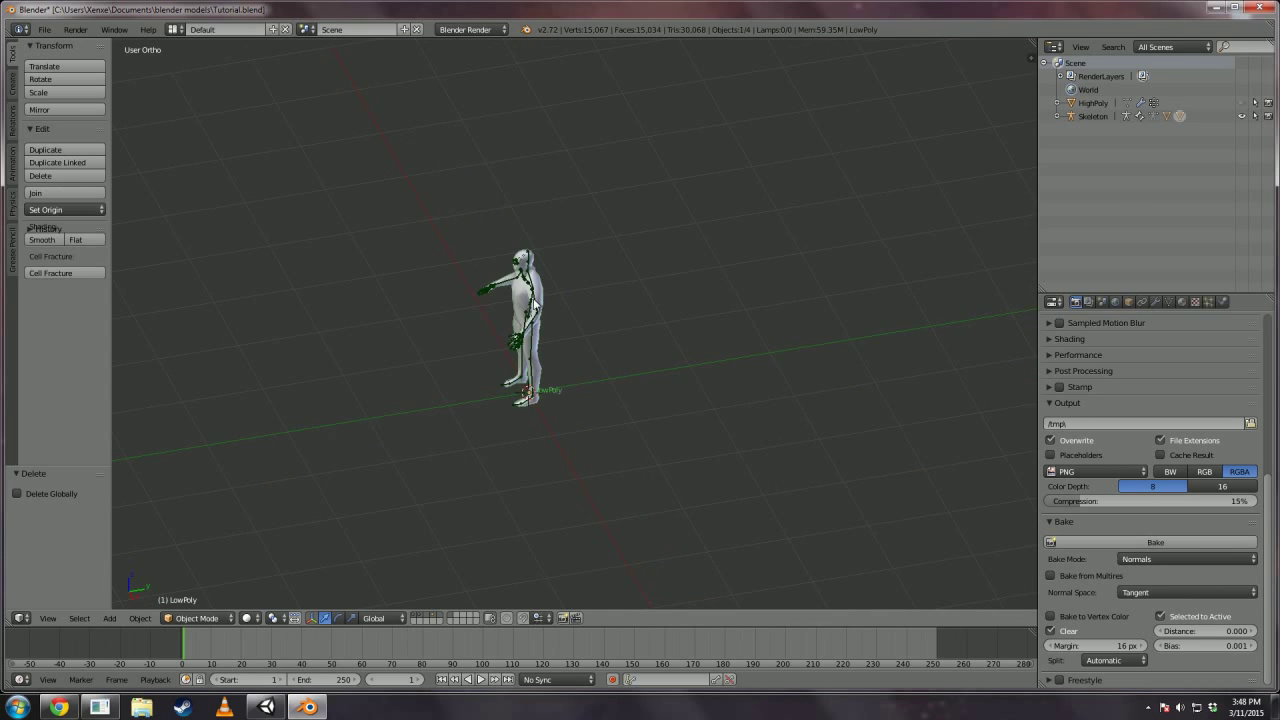
pyautogui.moveTo(527, 305); pyautogui.dragTo(566, 346, button='middle')
pyautogui.scroll(5, 573, 328)
pyautogui.moveTo(619, 393); pyautogui.dragTo(787, 406, button='middle')
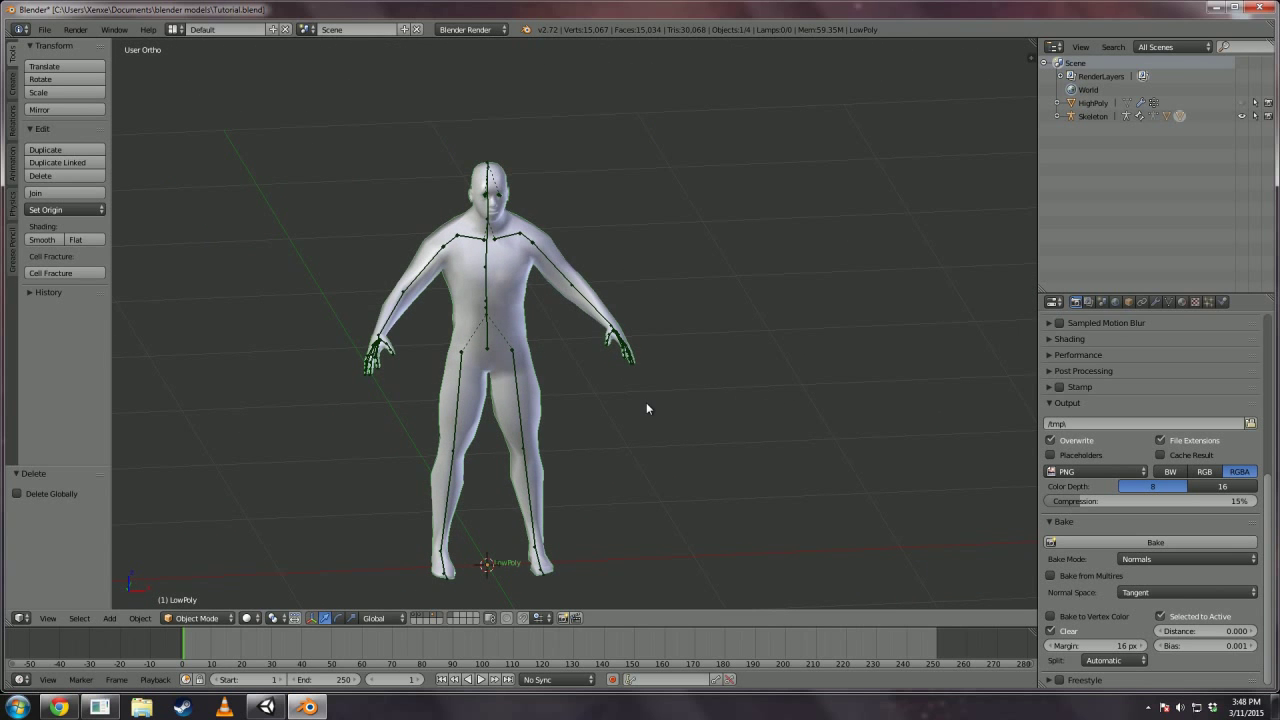
pyautogui.moveTo(646, 406); pyautogui.dragTo(580, 420, button='middle')
pyautogui.scroll(6, 557, 429)
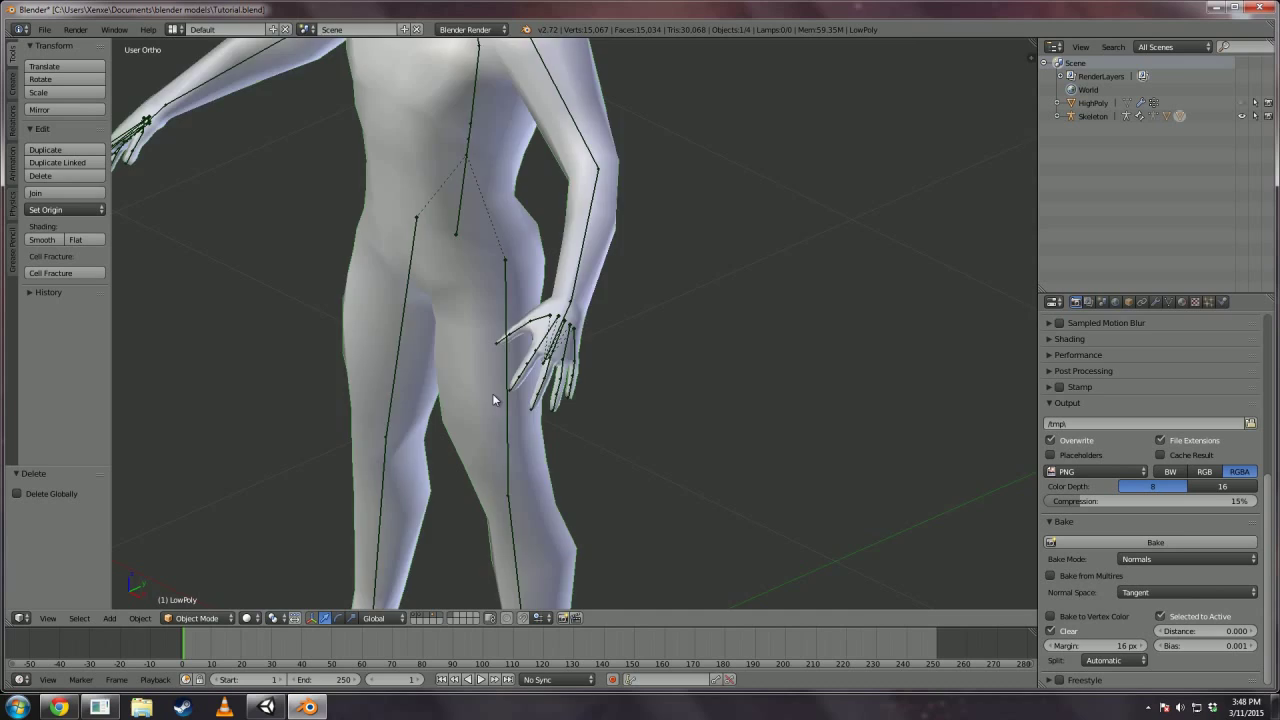
pyautogui.scroll(-6, 492, 396)
pyautogui.moveTo(497, 406); pyautogui.dragTo(638, 438, button='middle')
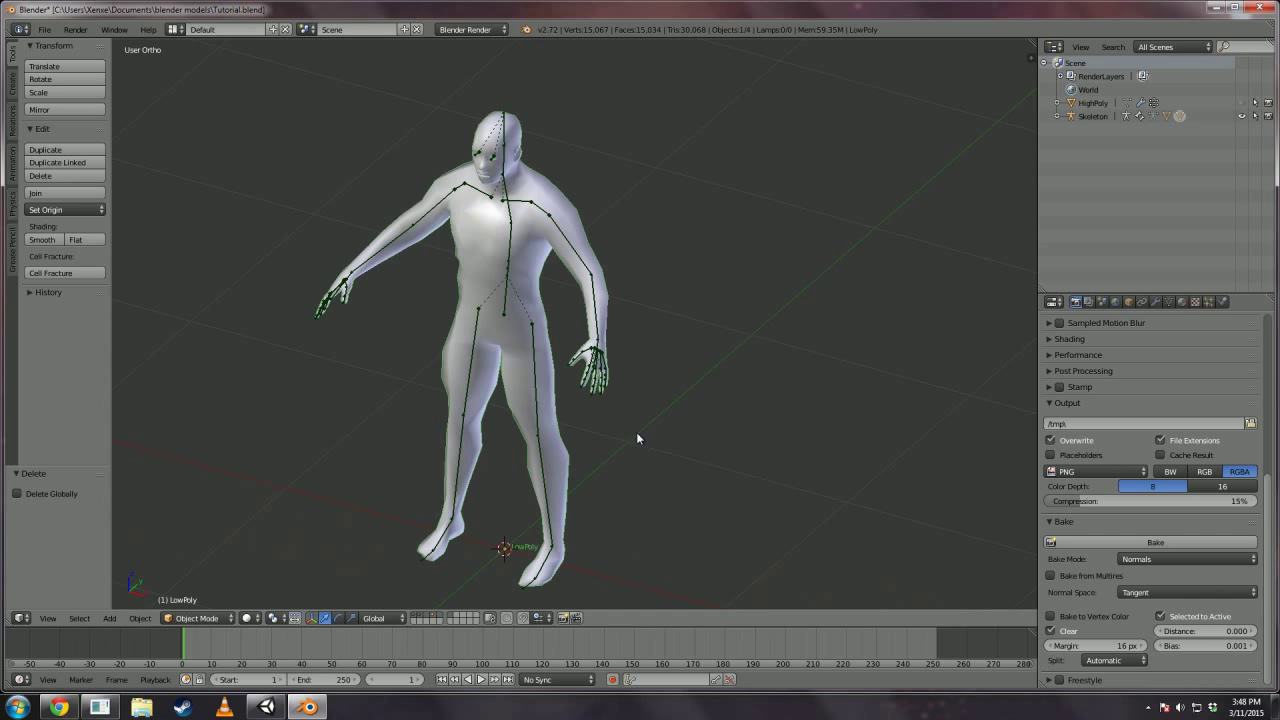
pyautogui.moveTo(700, 348); pyautogui.dragTo(689, 377, button='middle')
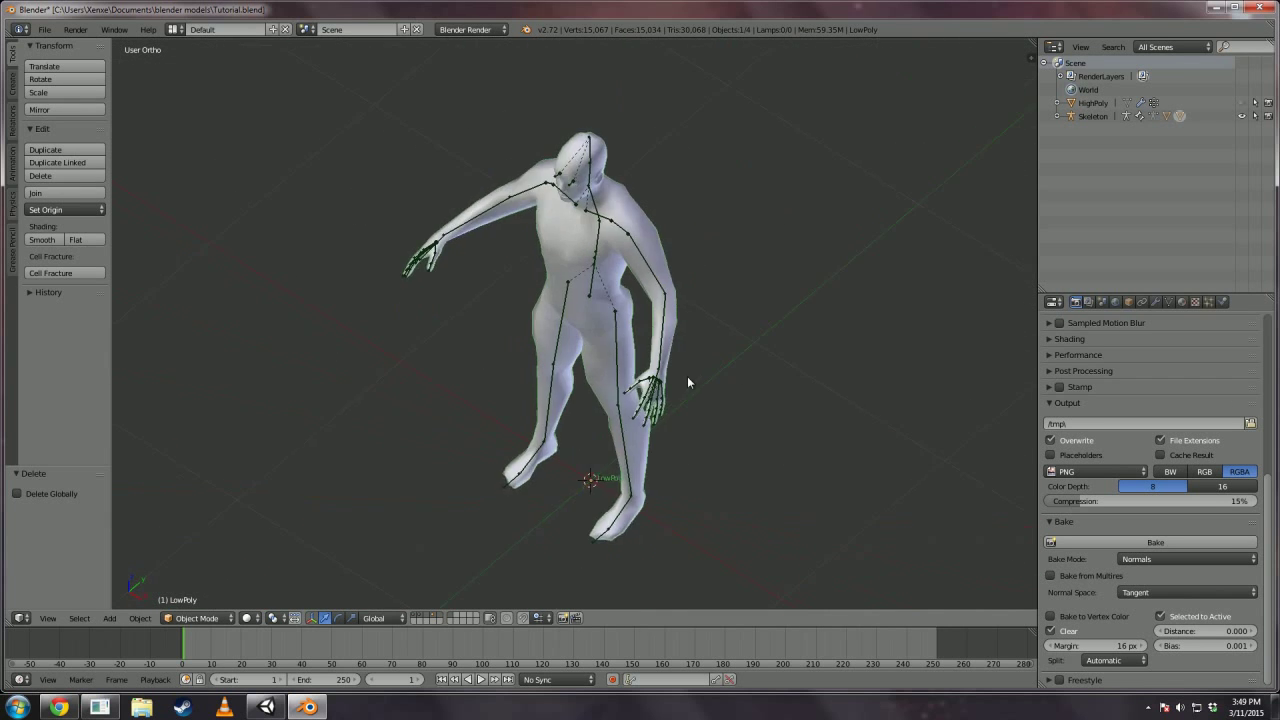
pyautogui.scroll(6, 680, 385)
pyautogui.scroll(5, 658, 392)
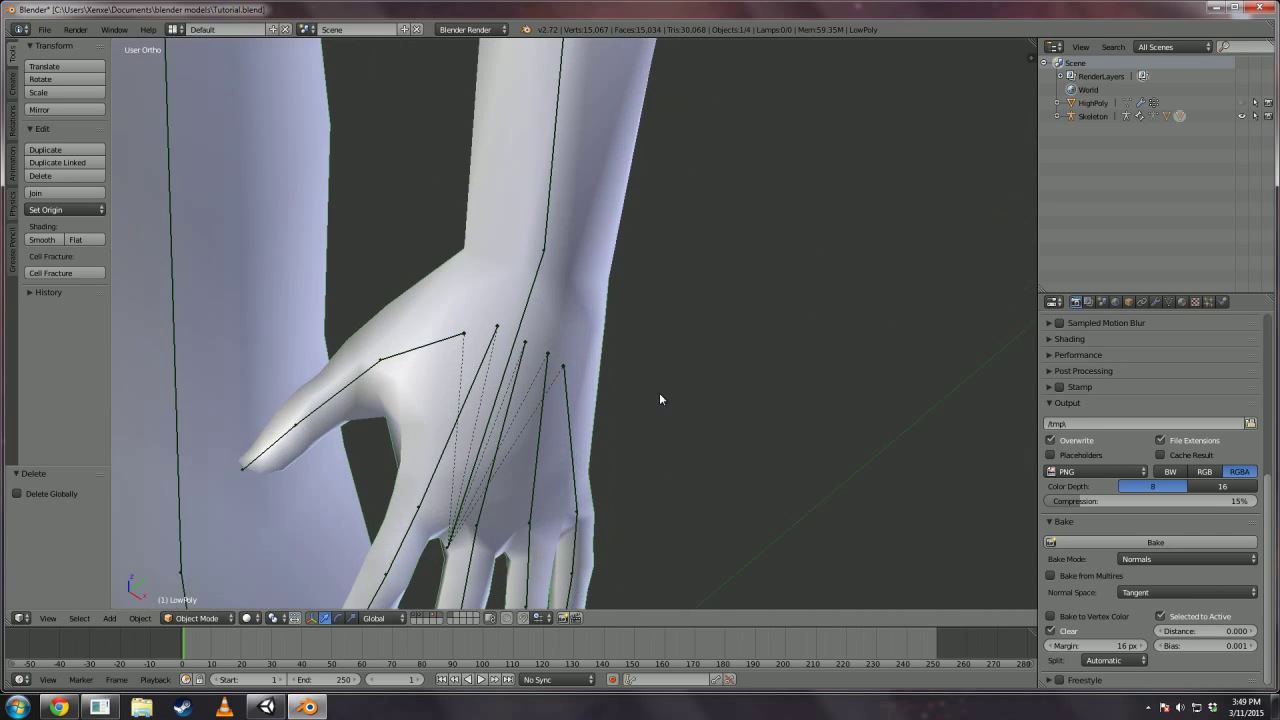
pyautogui.scroll(-3, 658, 392)
# Put the Skeleton armature into Edit Mode and pick out the left finger bones.
pyautogui.rightClick(547, 424)
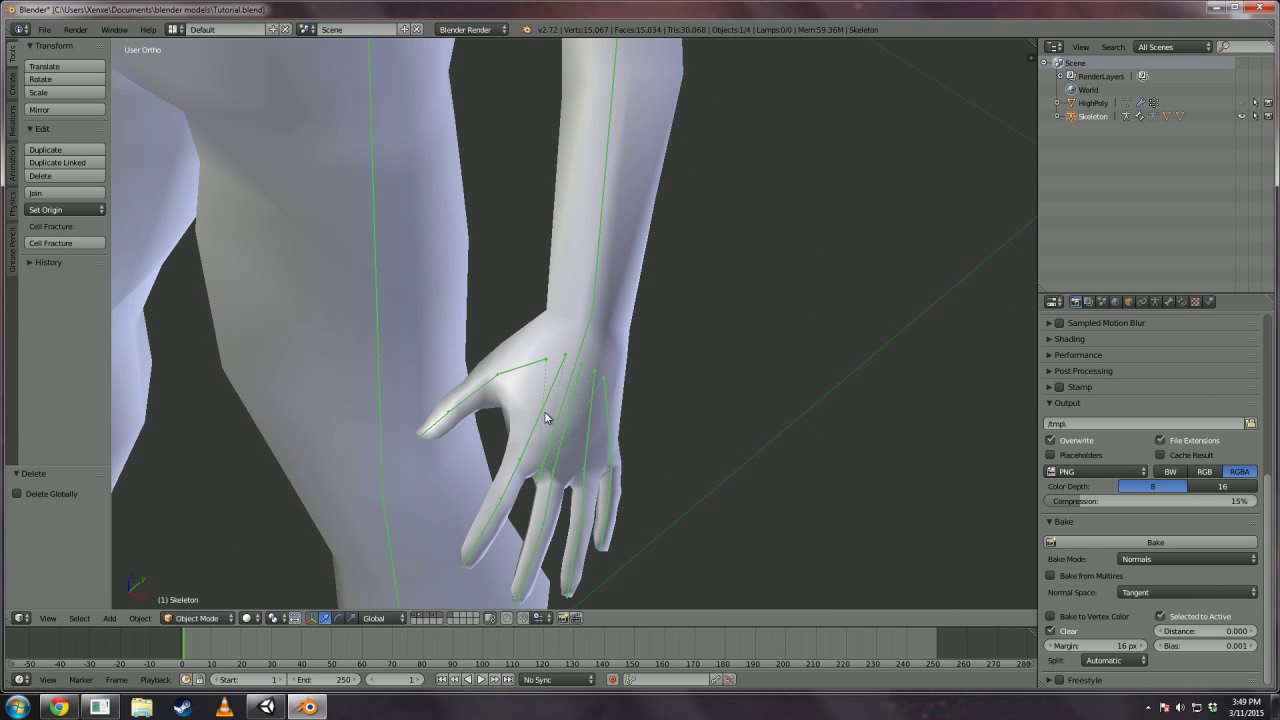
pyautogui.click(195, 620)
pyautogui.click(204, 585)
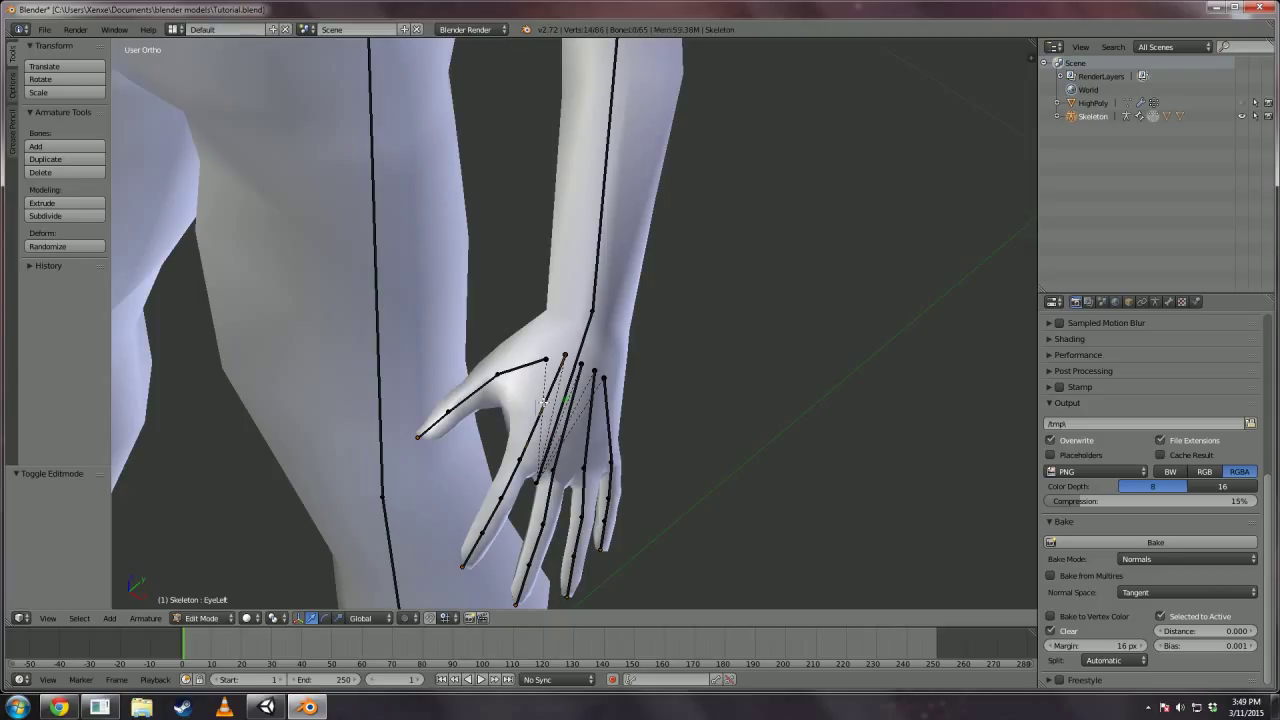
pyautogui.rightClick(567, 418)
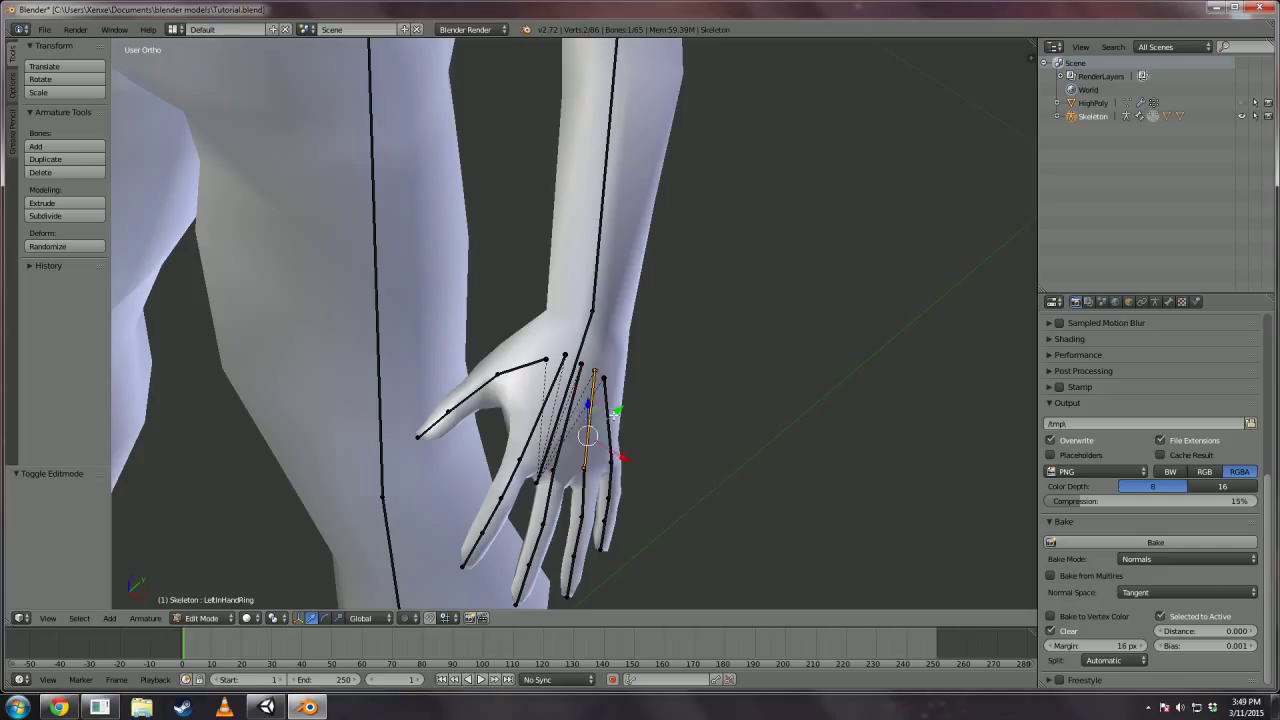
pyautogui.rightClick(610, 415)
pyautogui.rightClick(523, 371)
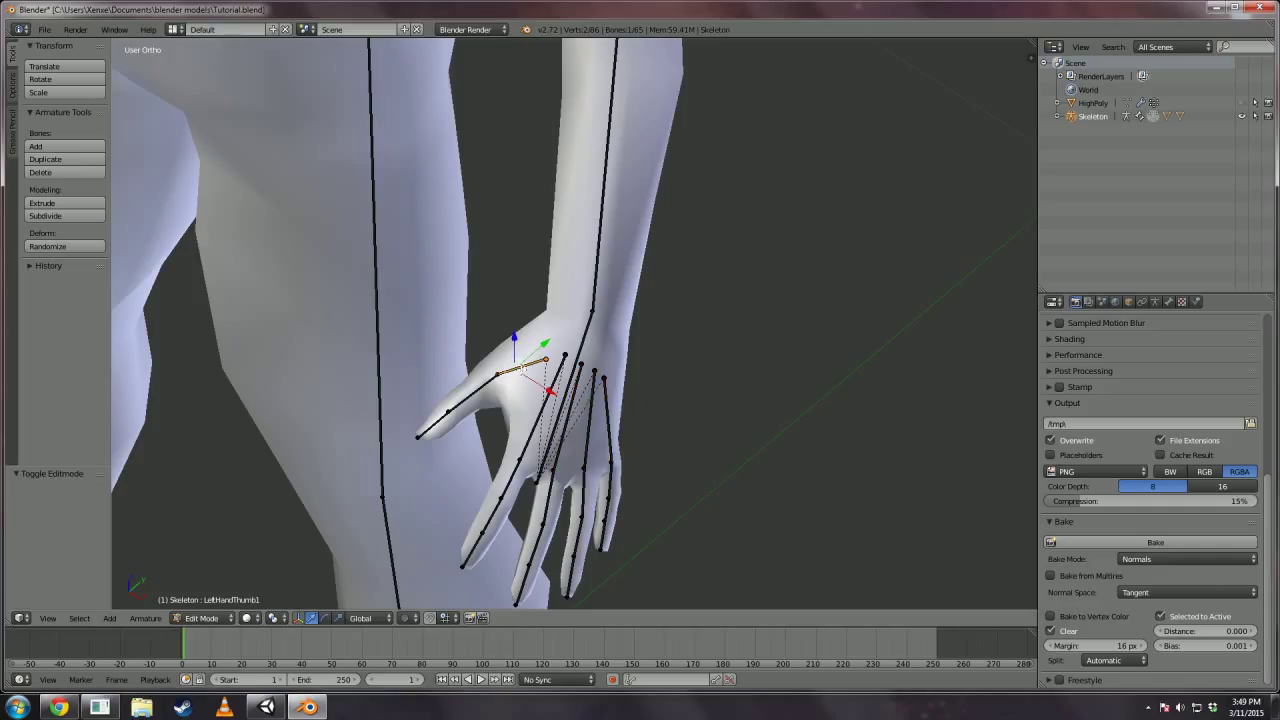
pyautogui.rightClick(539, 415)
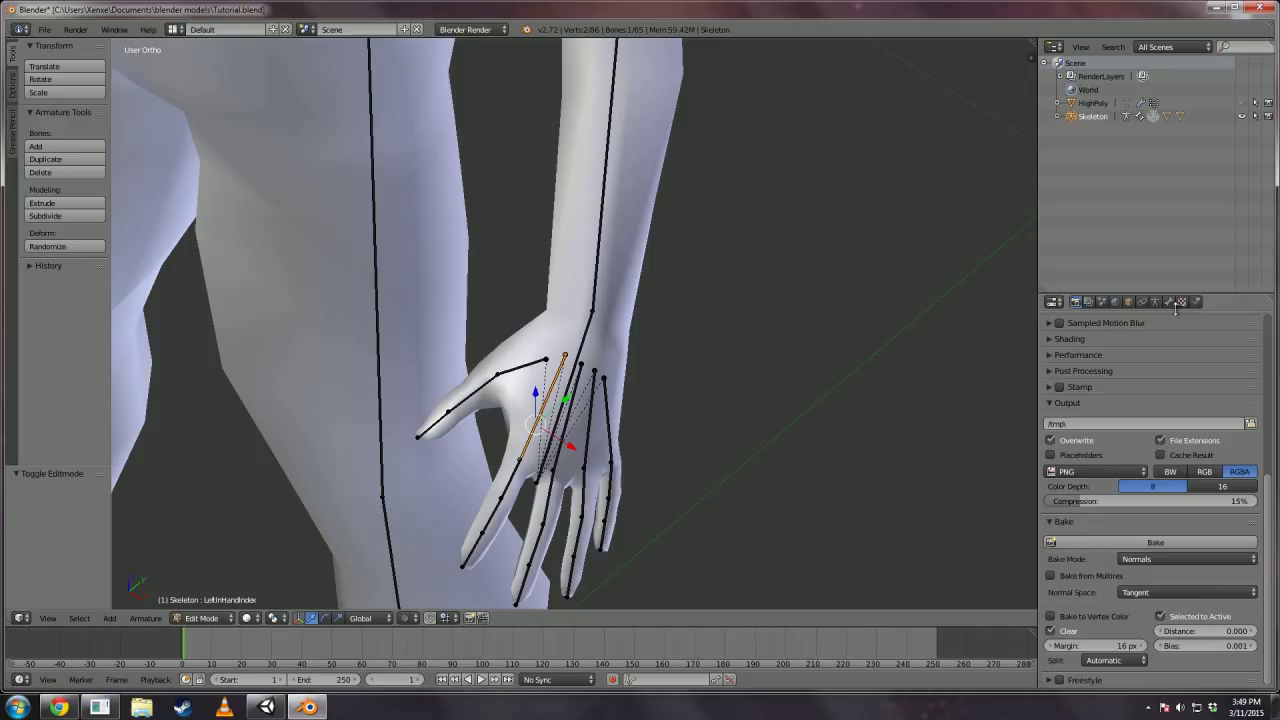
# Rename the left index-finger bone to LeftInHand1 in the Bone properties.
pyautogui.click(1128, 302)
pyautogui.click(1168, 302)
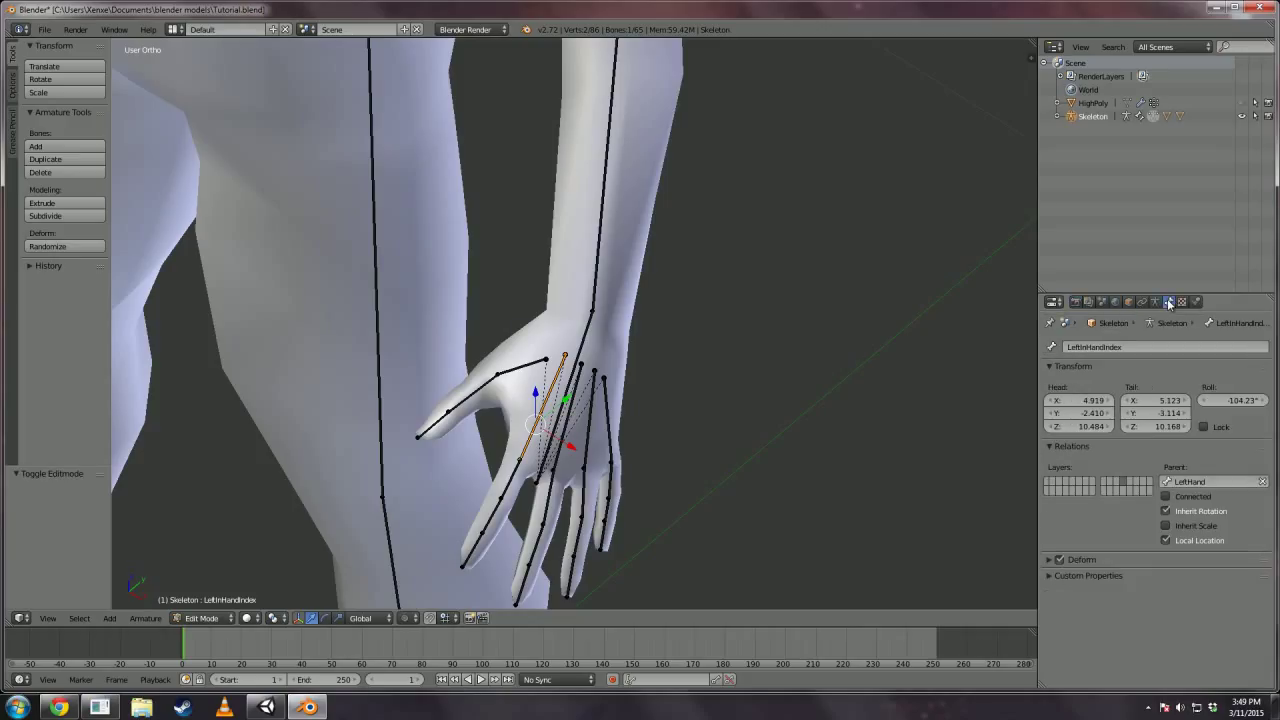
pyautogui.click(1140, 347)
pyautogui.moveTo(1138, 347); pyautogui.dragTo(1104, 347)
pyautogui.write('1')
pyautogui.press('Return')
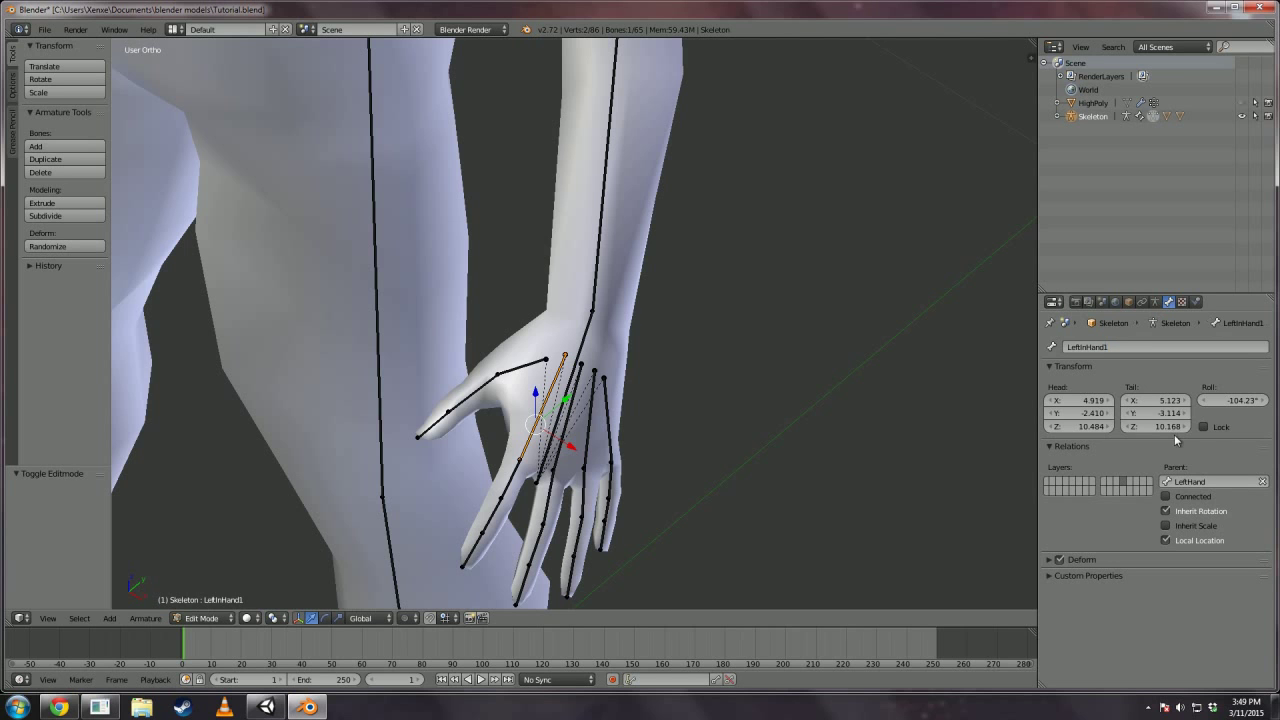
# Rename the left middle and ring finger bones to LeftInHand2 and LeftInHand3.
pyautogui.moveTo(581, 430); pyautogui.dragTo(593, 427, button='middle')
pyautogui.rightClick(558, 436)
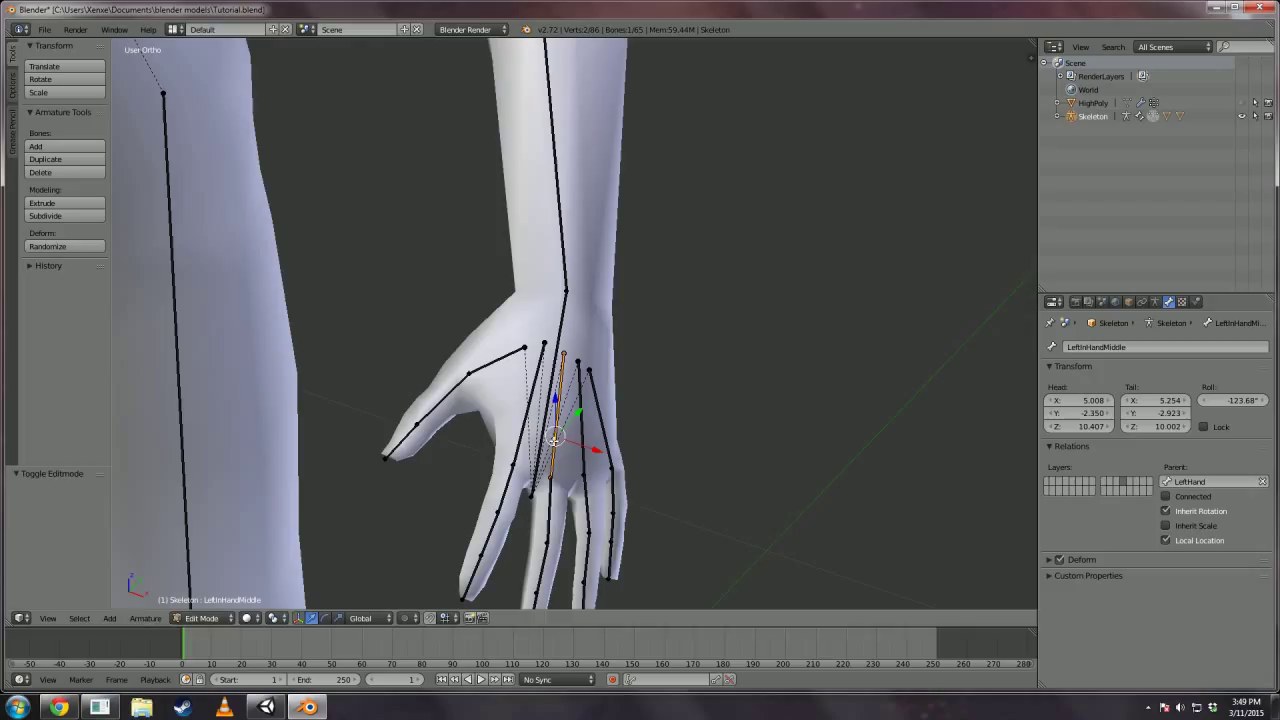
pyautogui.click(1145, 347)
pyautogui.moveTo(1128, 347); pyautogui.dragTo(1104, 347)
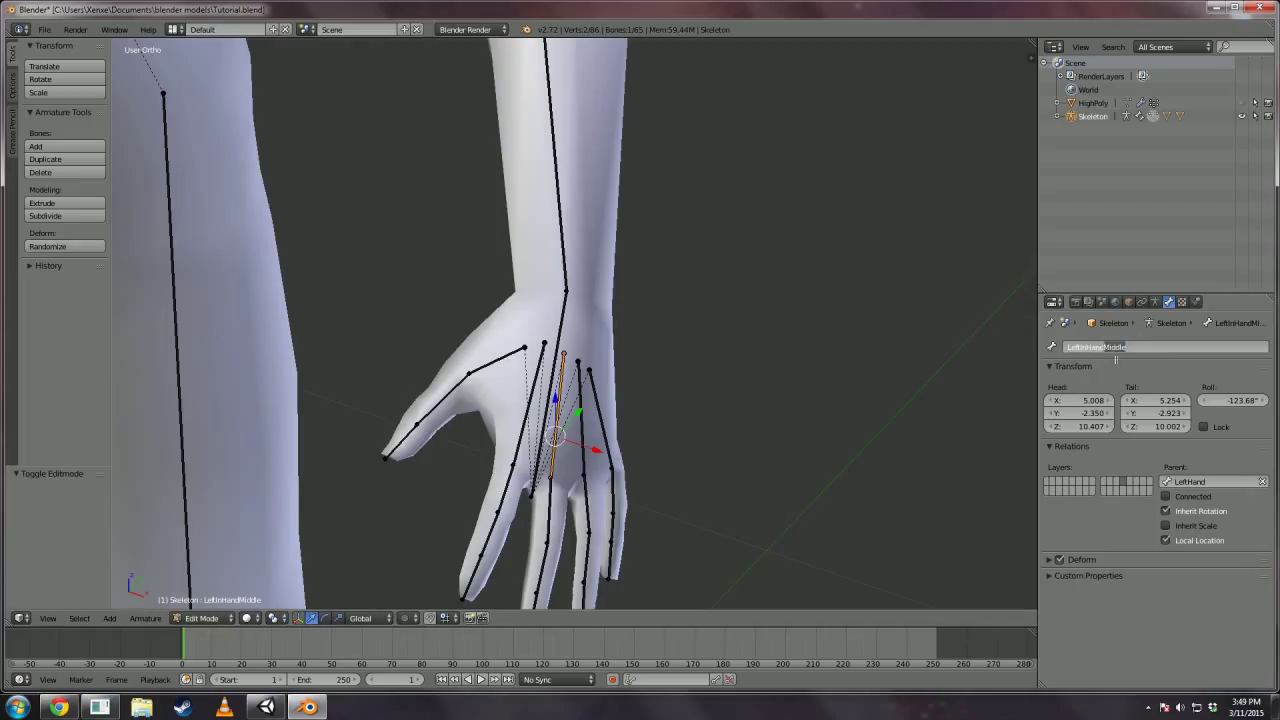
pyautogui.write('2')
pyautogui.rightClick(579, 421)
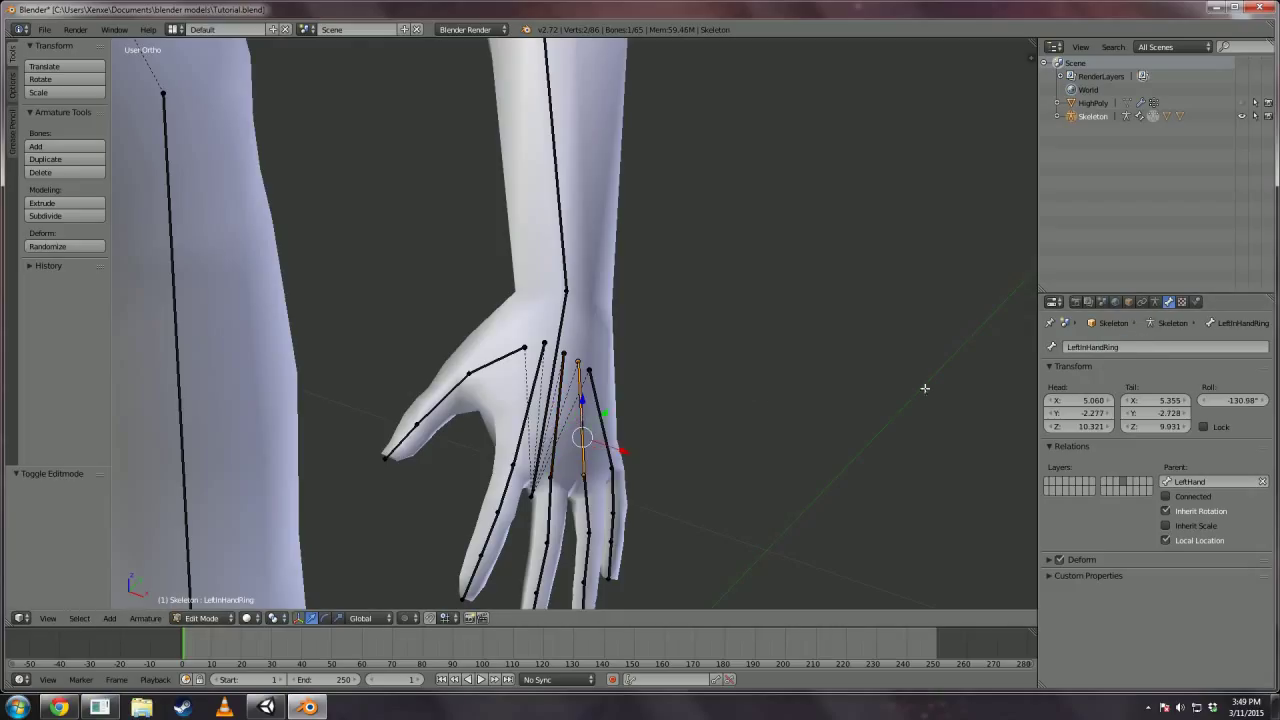
pyautogui.click(1131, 347)
pyautogui.write('3')
pyautogui.press('Return')
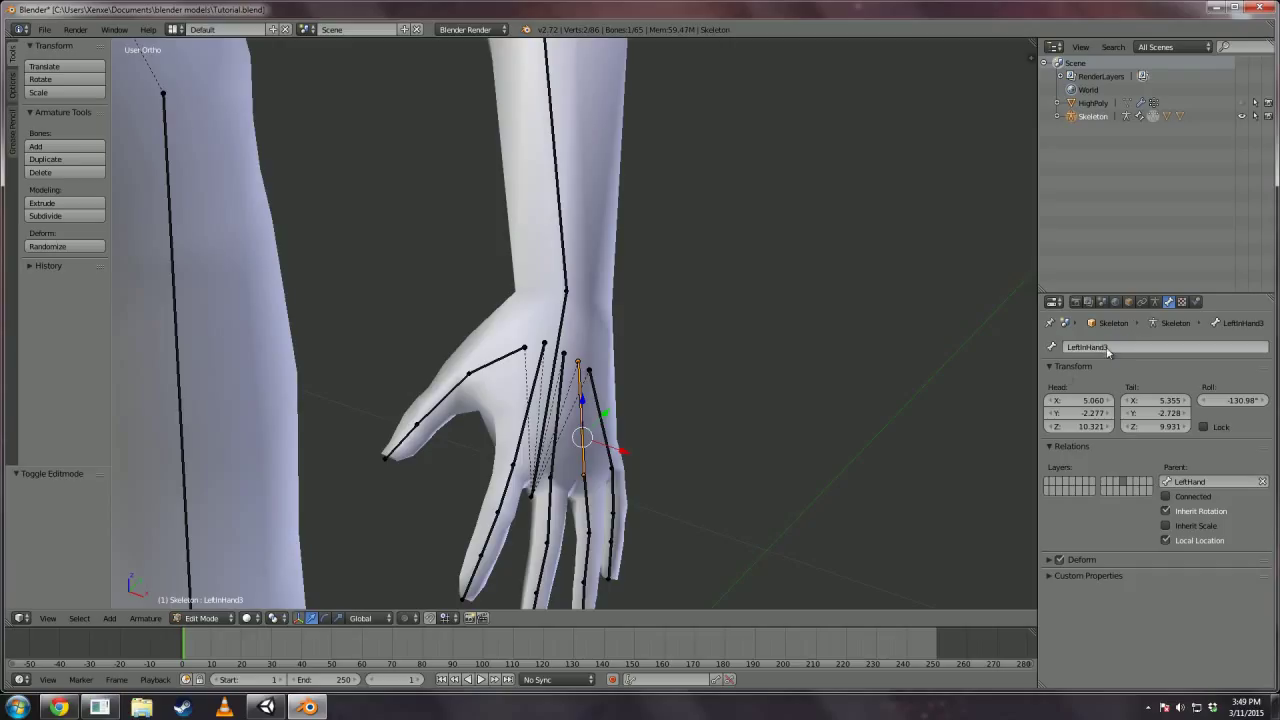
# Rename the left pinky bone to LeftInHand4 and pan toward the right hand.
pyautogui.rightClick(555, 425)
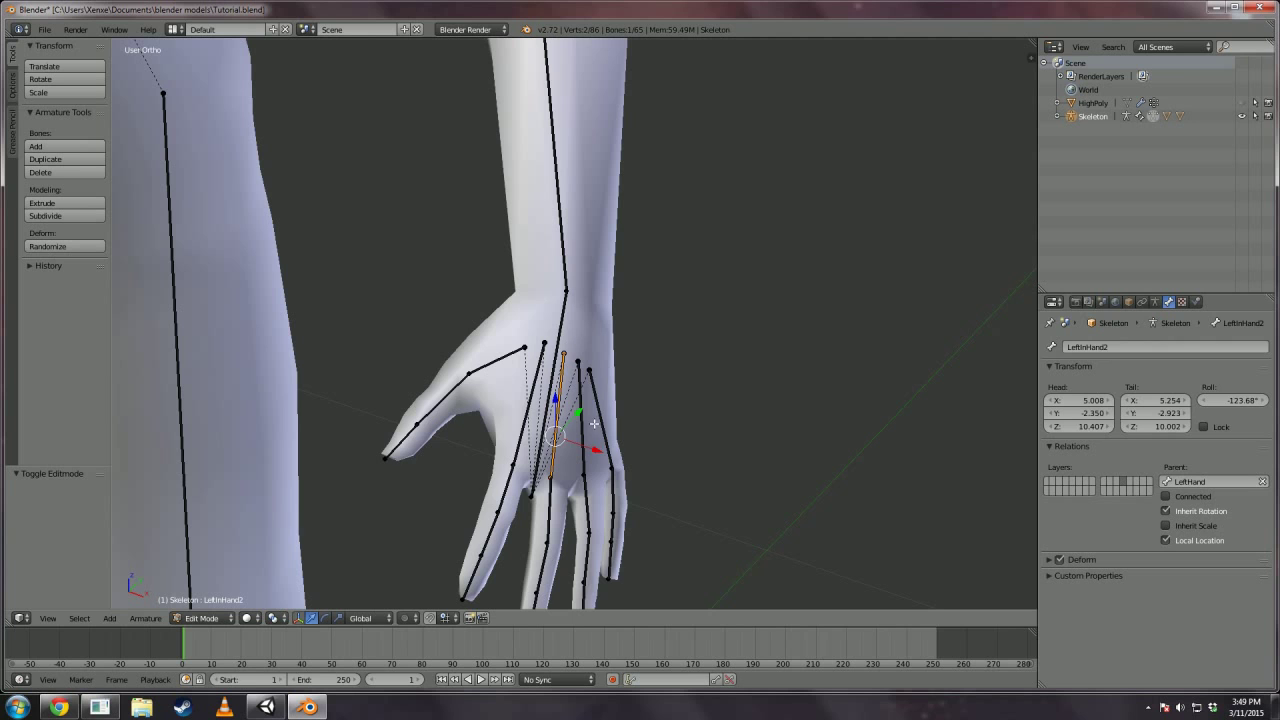
pyautogui.rightClick(599, 424)
pyautogui.click(1120, 347)
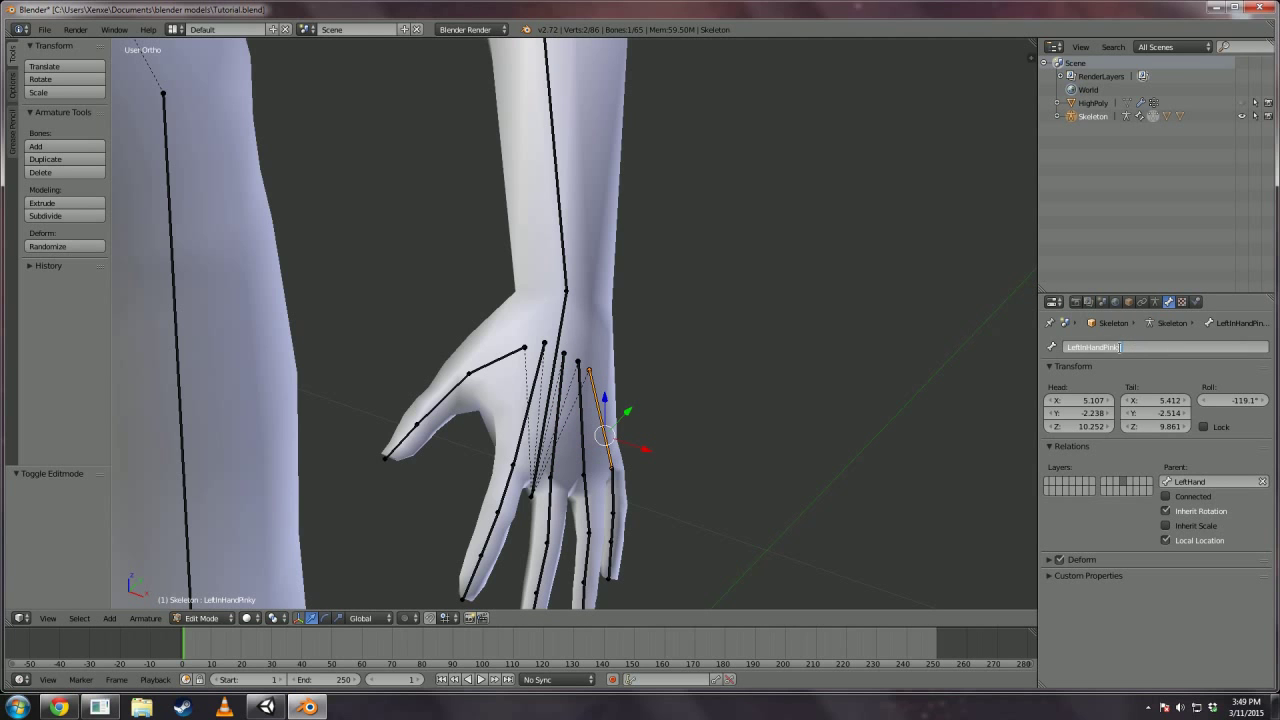
pyautogui.moveTo(1120, 347); pyautogui.dragTo(1102, 347)
pyautogui.write('4')
pyautogui.press('Return')
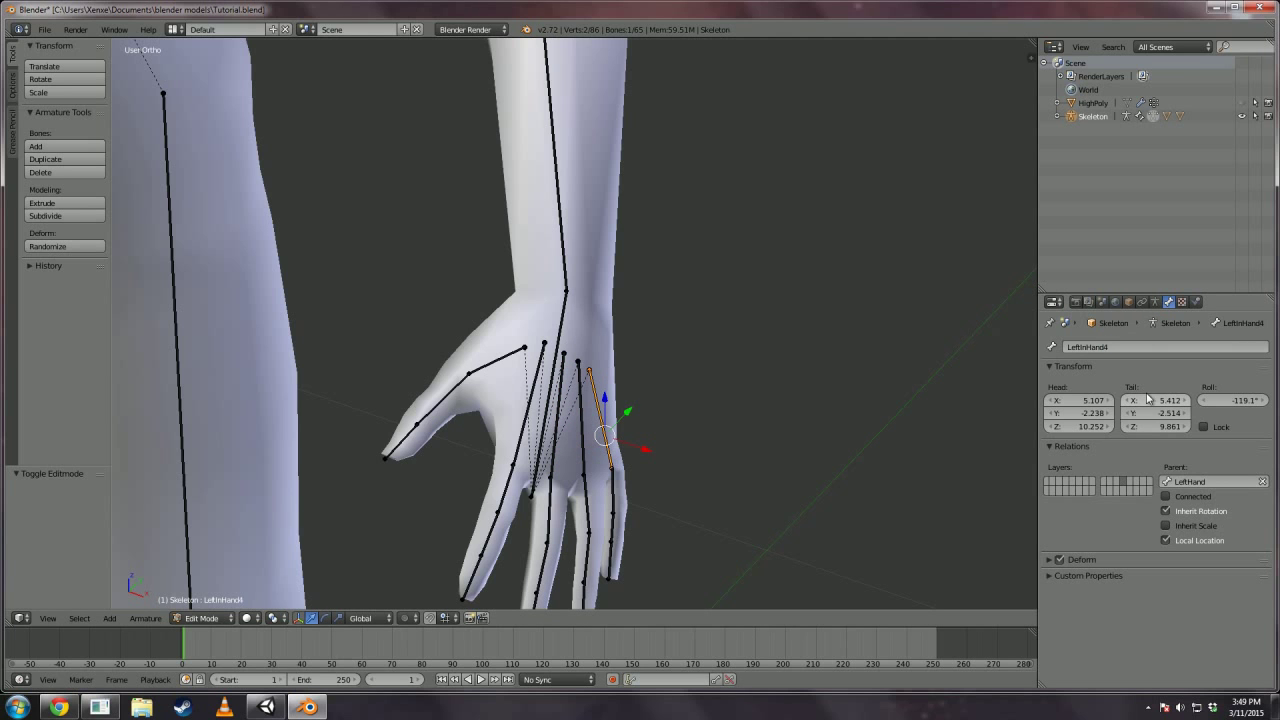
pyautogui.scroll(-4, 540, 400)
pyautogui.keyDown('shift'); pyautogui.moveTo(363, 385); pyautogui.dragTo(609, 319, button='middle'); pyautogui.keyUp('shift')
# Rename the right index and middle finger bones to RightInHand1 and RightInHand2.
pyautogui.scroll(3, 609, 319)
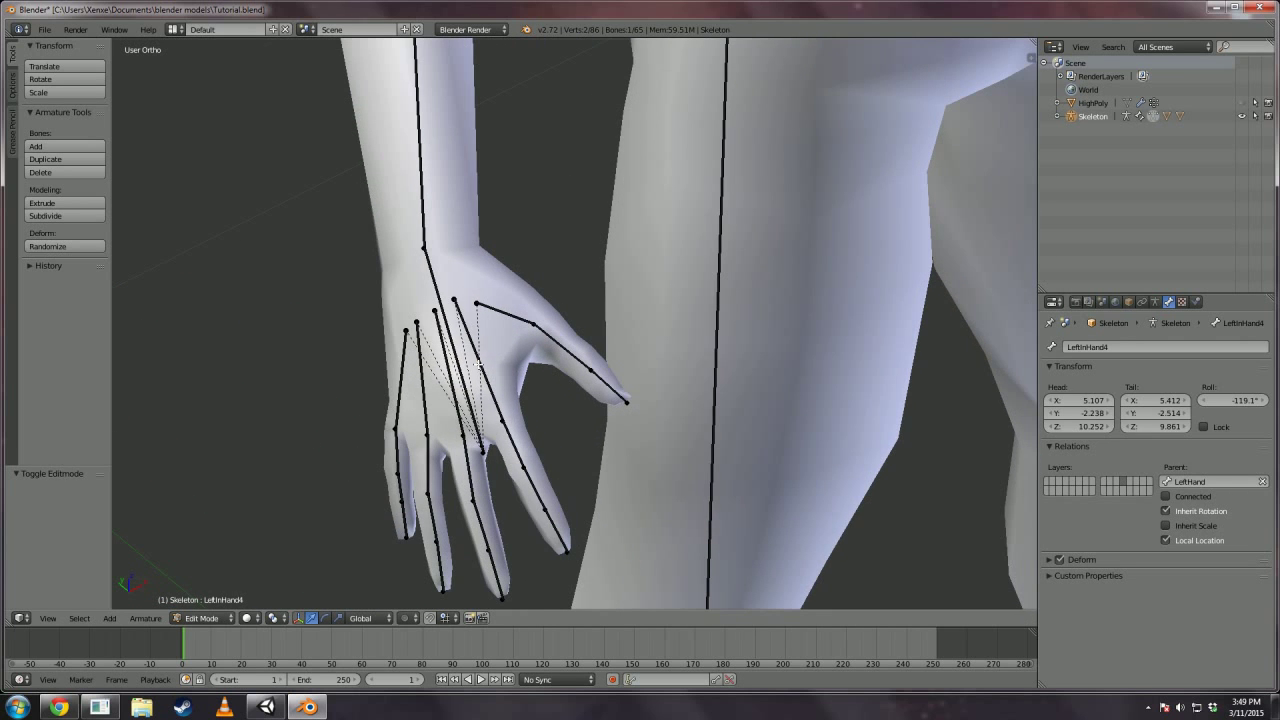
pyautogui.rightClick(479, 364)
pyautogui.click(1130, 346)
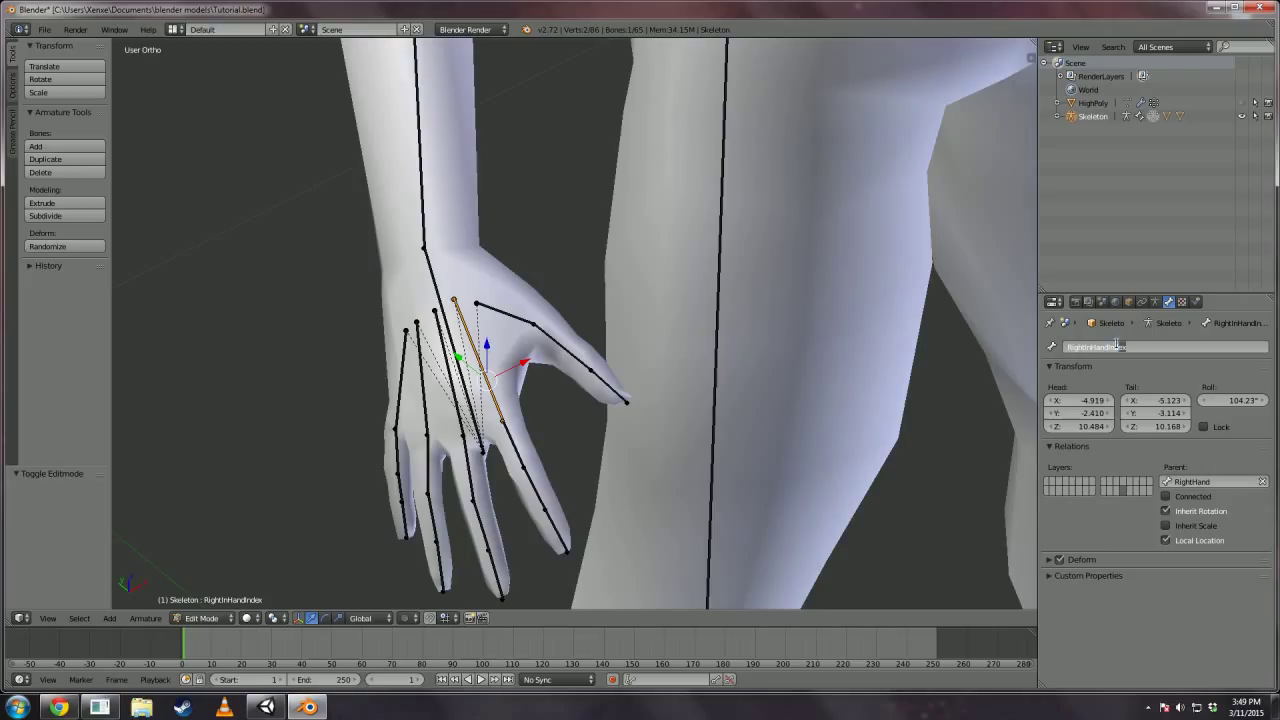
pyautogui.write('RightInHand1')
pyautogui.press('Return')
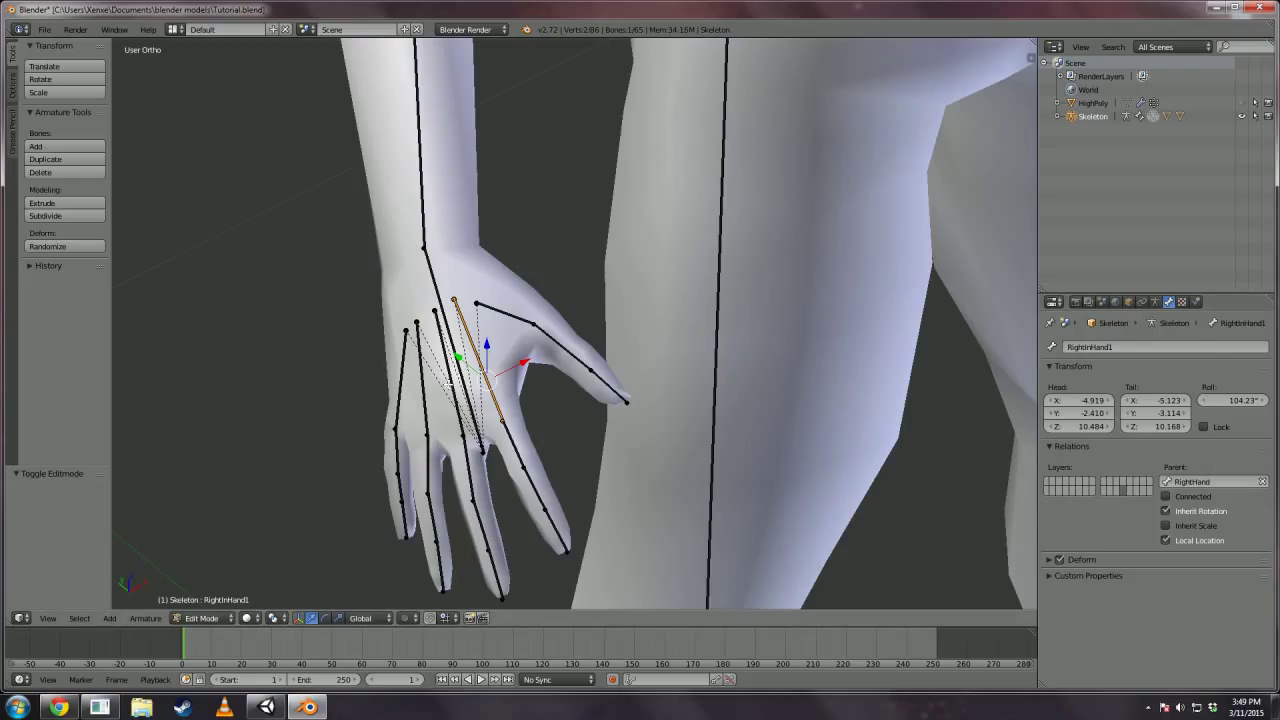
pyautogui.rightClick(447, 385)
pyautogui.click(1144, 346)
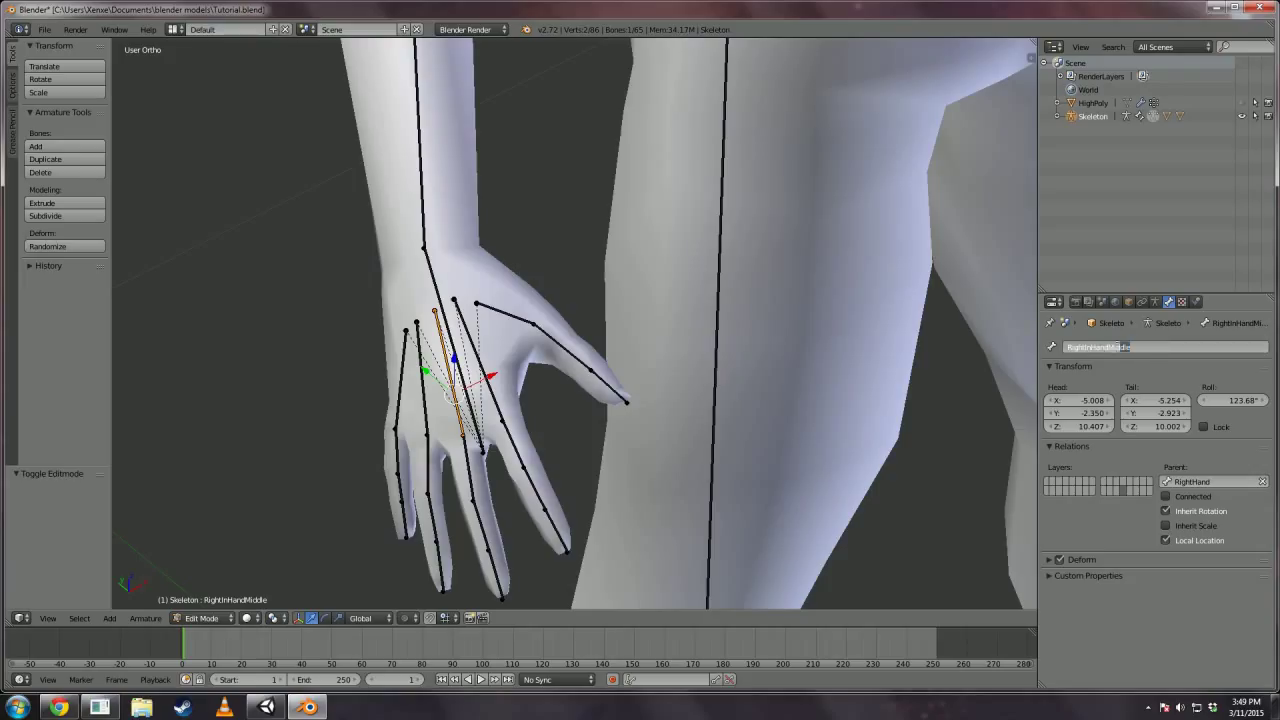
pyautogui.write('RightInHand2')
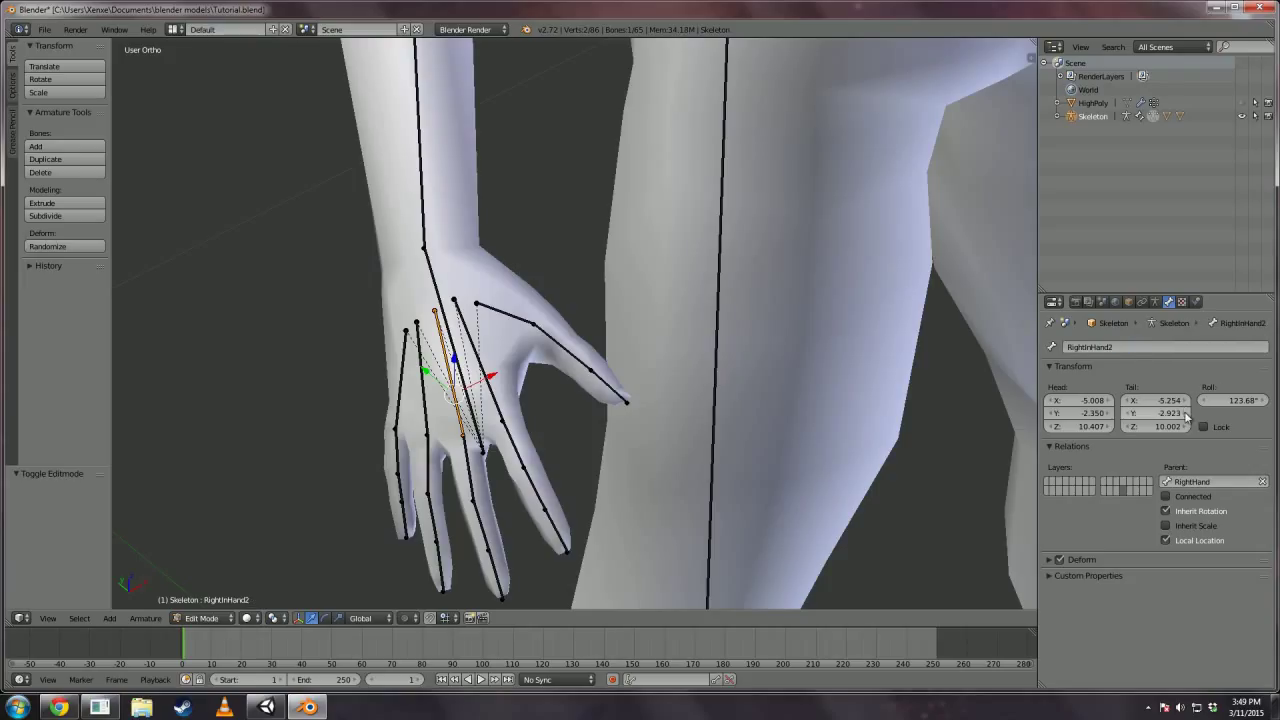
pyautogui.press('Return')
# Rename the right ring and pinky bones to RightInHand3 and RightInHand4.
pyautogui.rightClick(419, 391)
pyautogui.click(1140, 346)
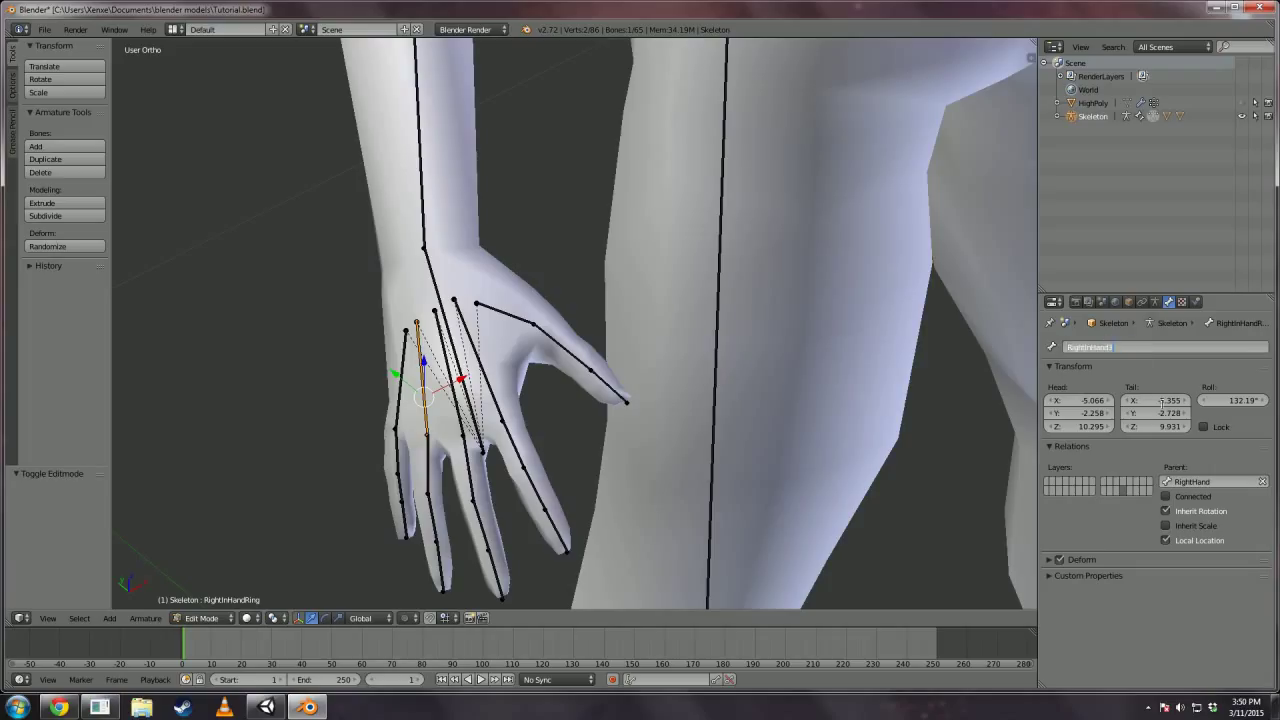
pyautogui.press('Return')
pyautogui.rightClick(398, 378)
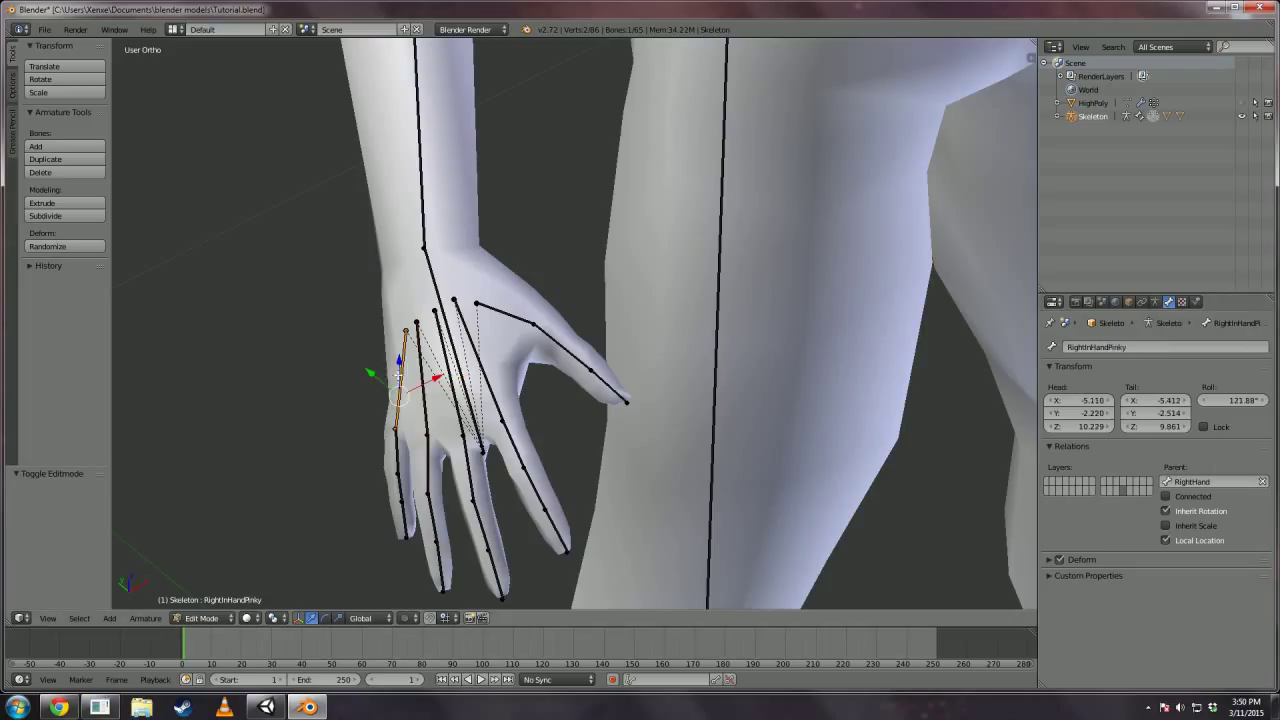
pyautogui.click(1125, 346)
pyautogui.moveTo(1125, 346); pyautogui.dragTo(1110, 345)
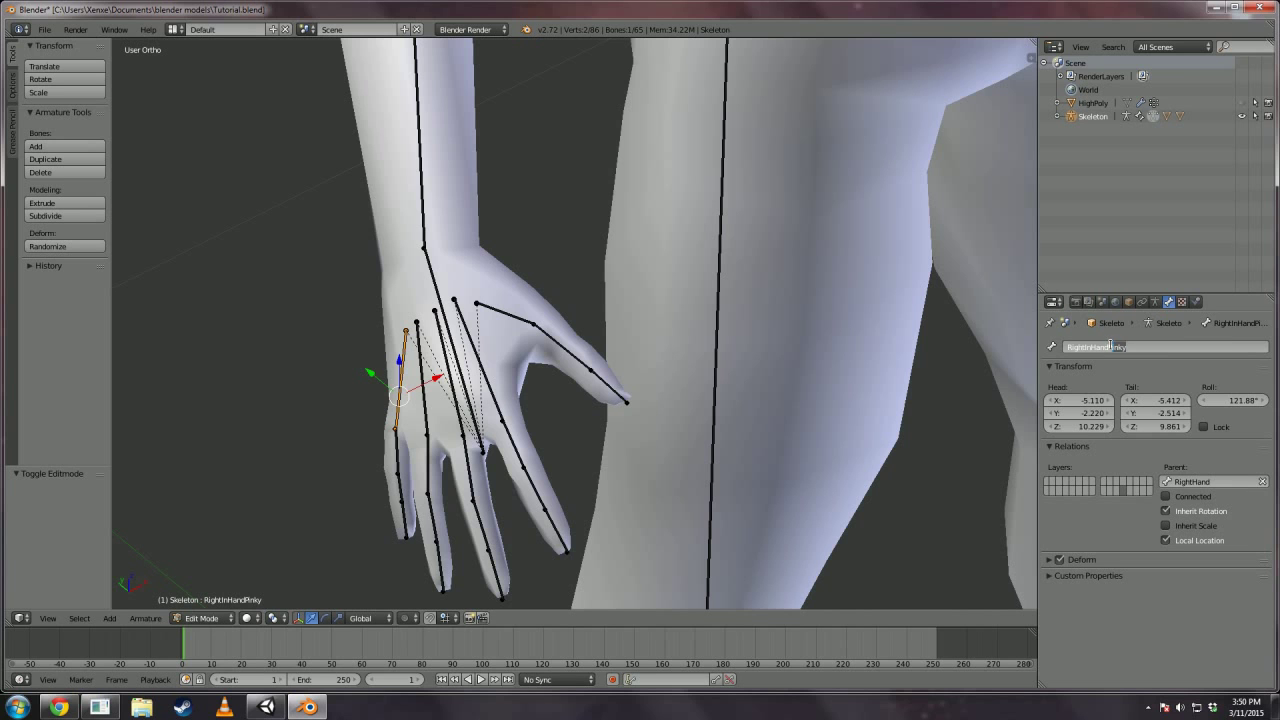
pyautogui.write('4')
pyautogui.press('Return')
# Orbit to the character's front and return the Skeleton to Object Mode.
pyautogui.scroll(-3, 629, 279)
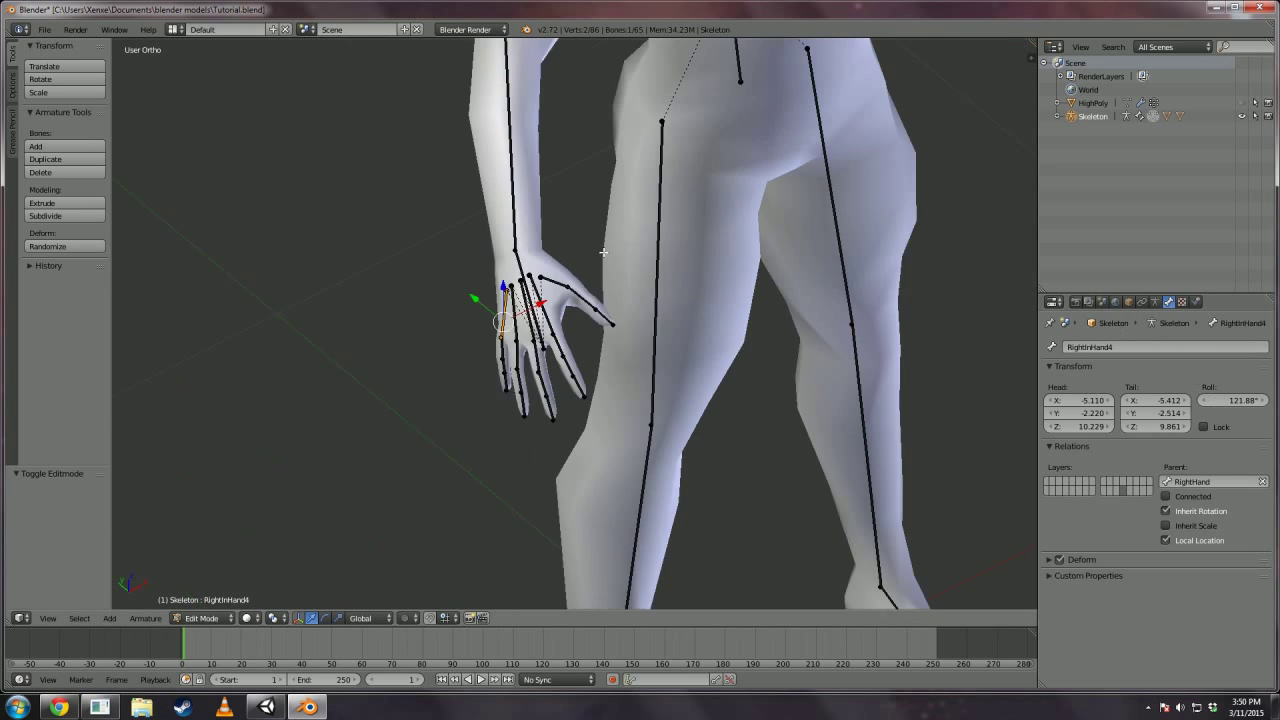
pyautogui.scroll(-4, 629, 279)
pyautogui.moveTo(629, 279); pyautogui.dragTo(317, 540, button='middle')
pyautogui.scroll(3, 637, 331)
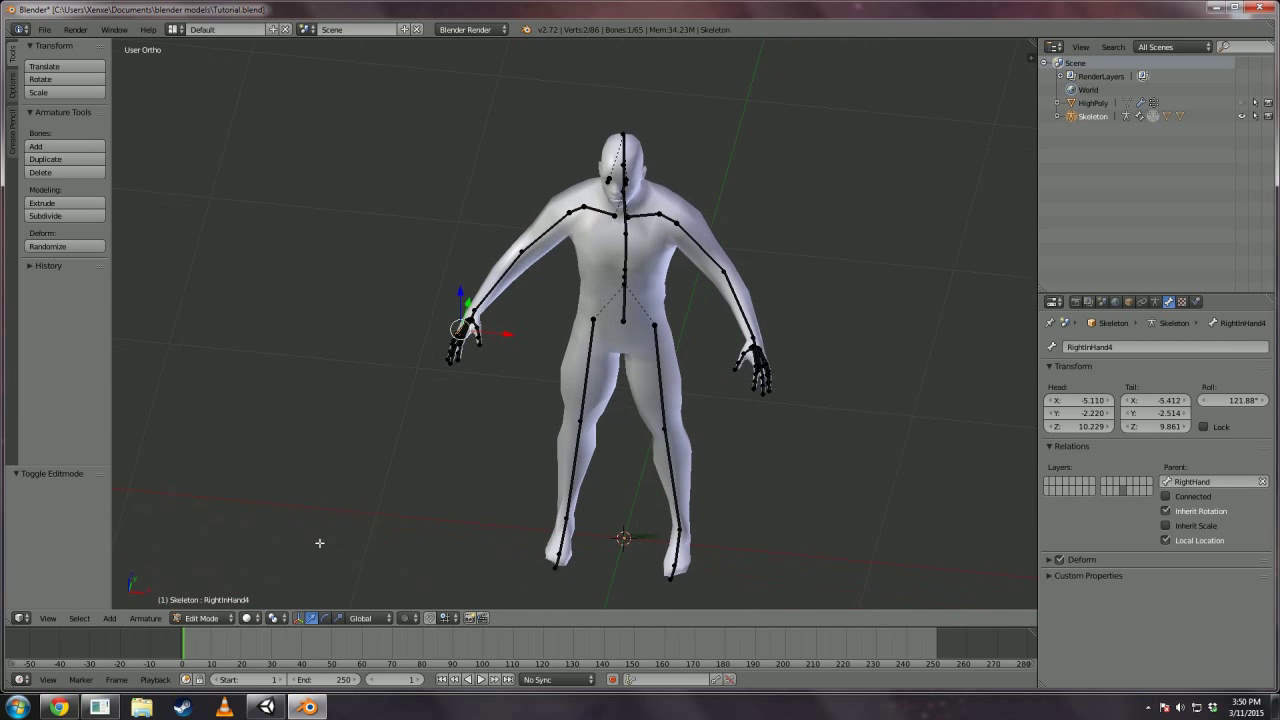
pyautogui.click(201, 618)
pyautogui.click(205, 602)
# Rotate the skeleton 180° about the Z axis with R Z 180.
pyautogui.scroll(-3, 454, 447)
pyautogui.moveTo(491, 428); pyautogui.dragTo(625, 465, button='middle')
pyautogui.moveTo(404, 491); pyautogui.dragTo(514, 499, button='middle')
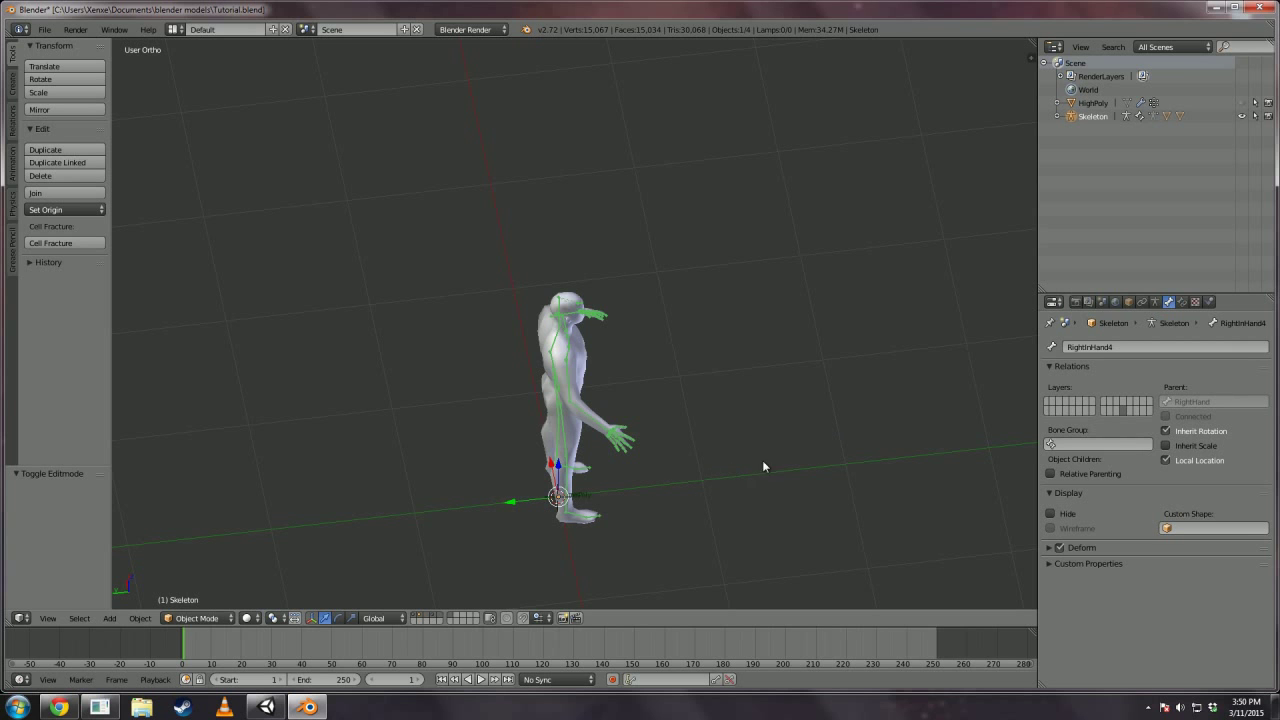
pyautogui.moveTo(762, 467); pyautogui.dragTo(603, 450, button='middle')
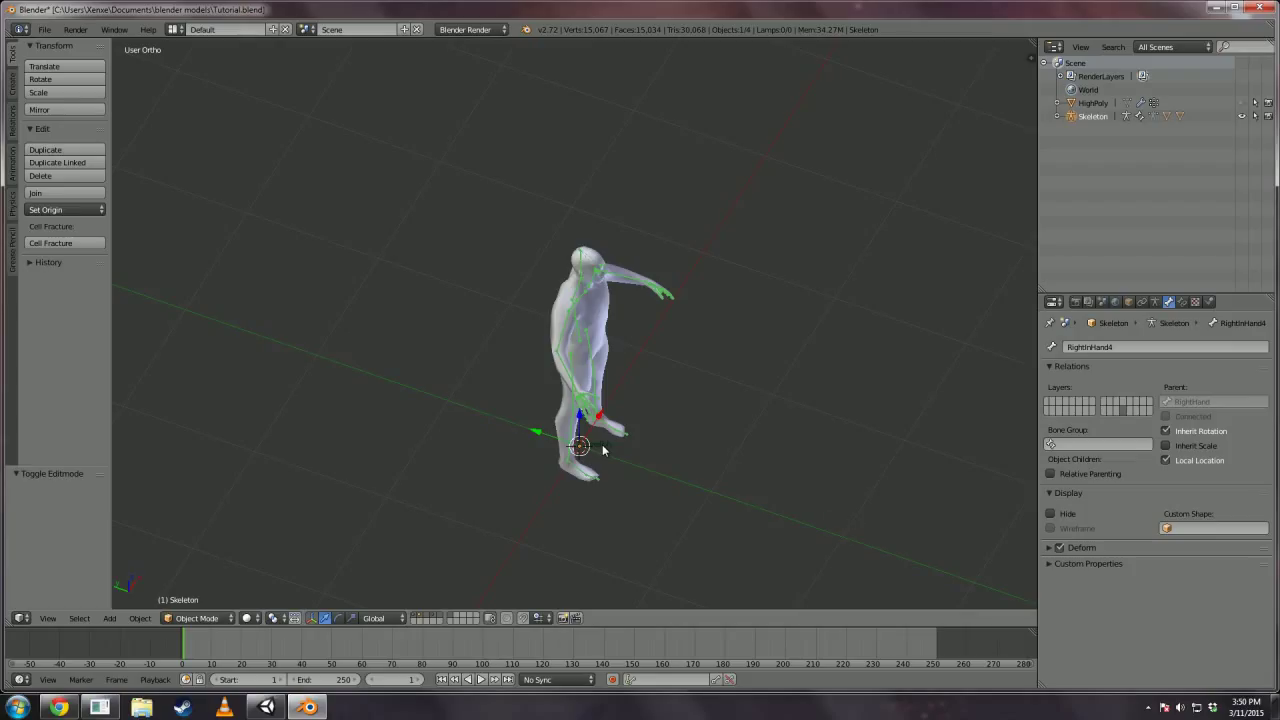
pyautogui.press('r')
pyautogui.write('z')
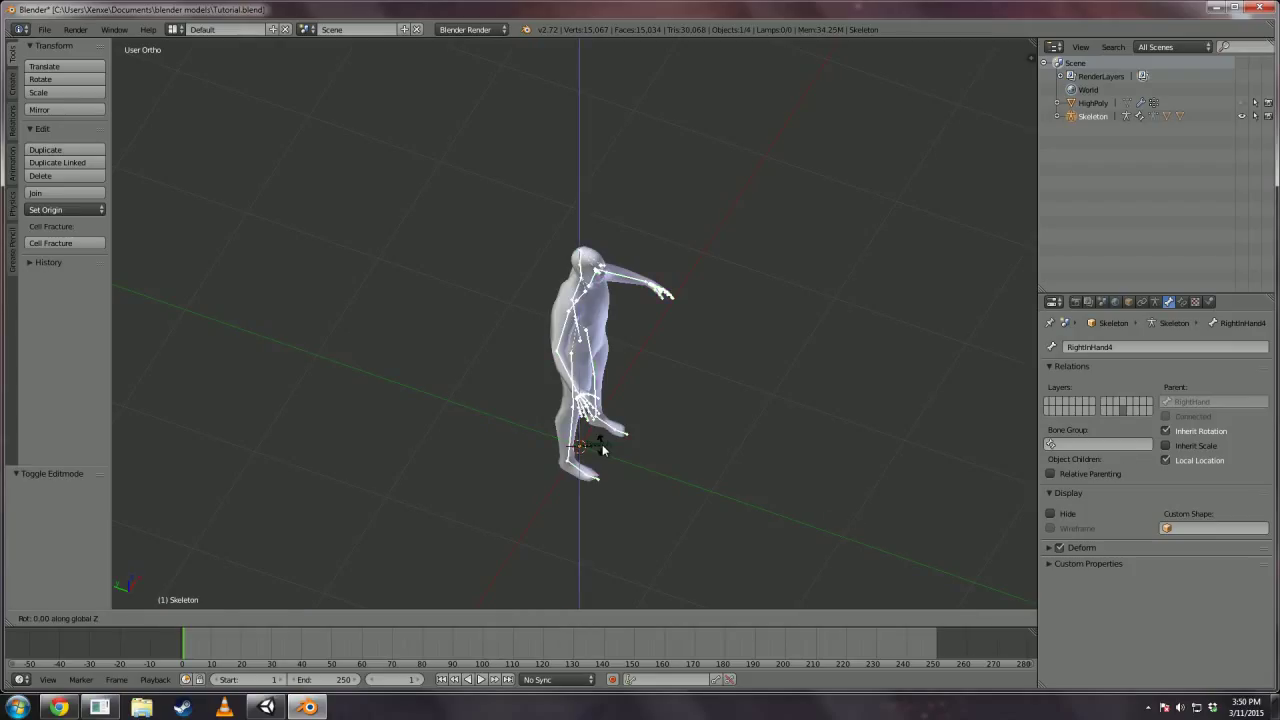
pyautogui.write('180')
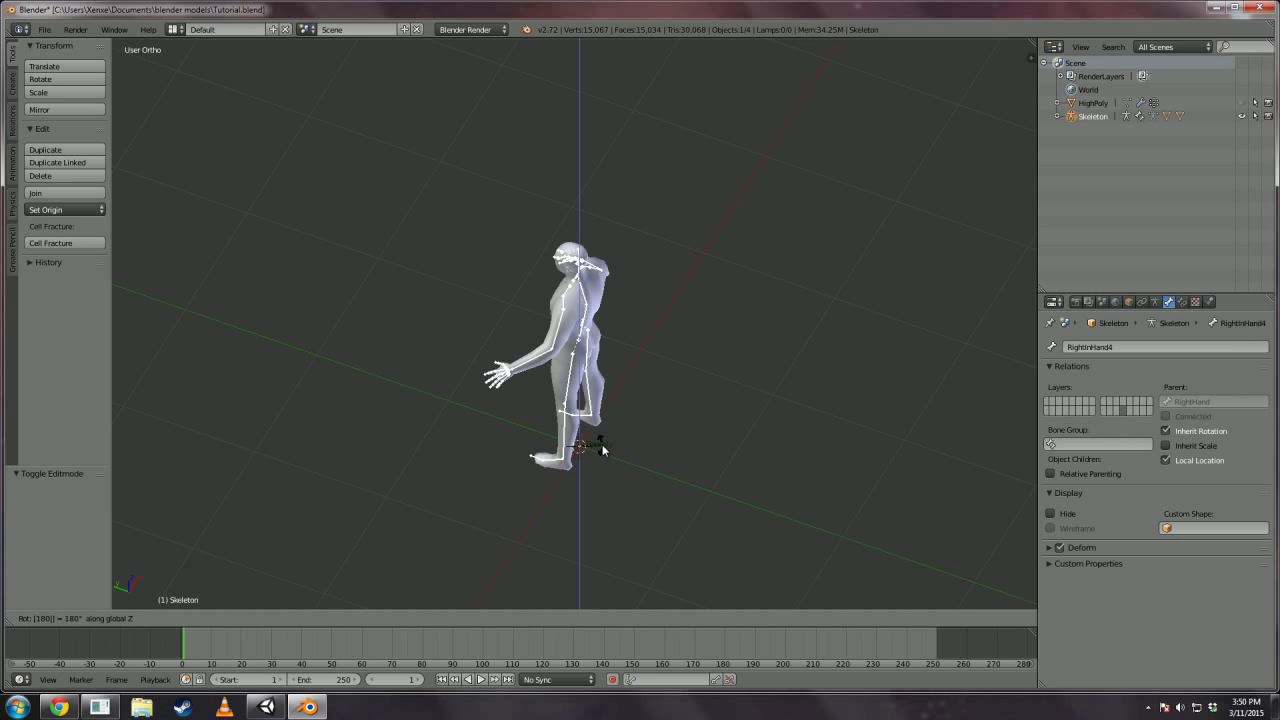
pyautogui.press('Return')
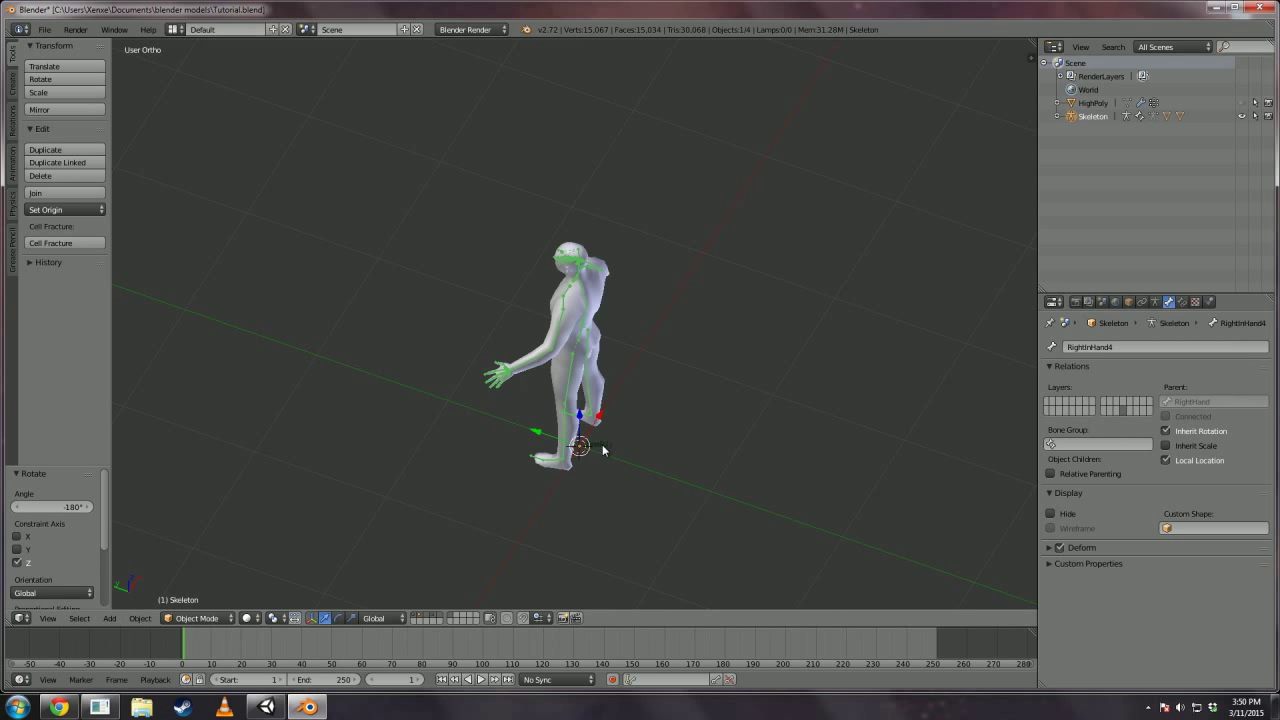
# Make LowPoly active and box-select the mesh and skeleton together.
pyautogui.click(197, 617)
pyautogui.moveTo(252, 571); pyautogui.dragTo(559, 338, button='middle')
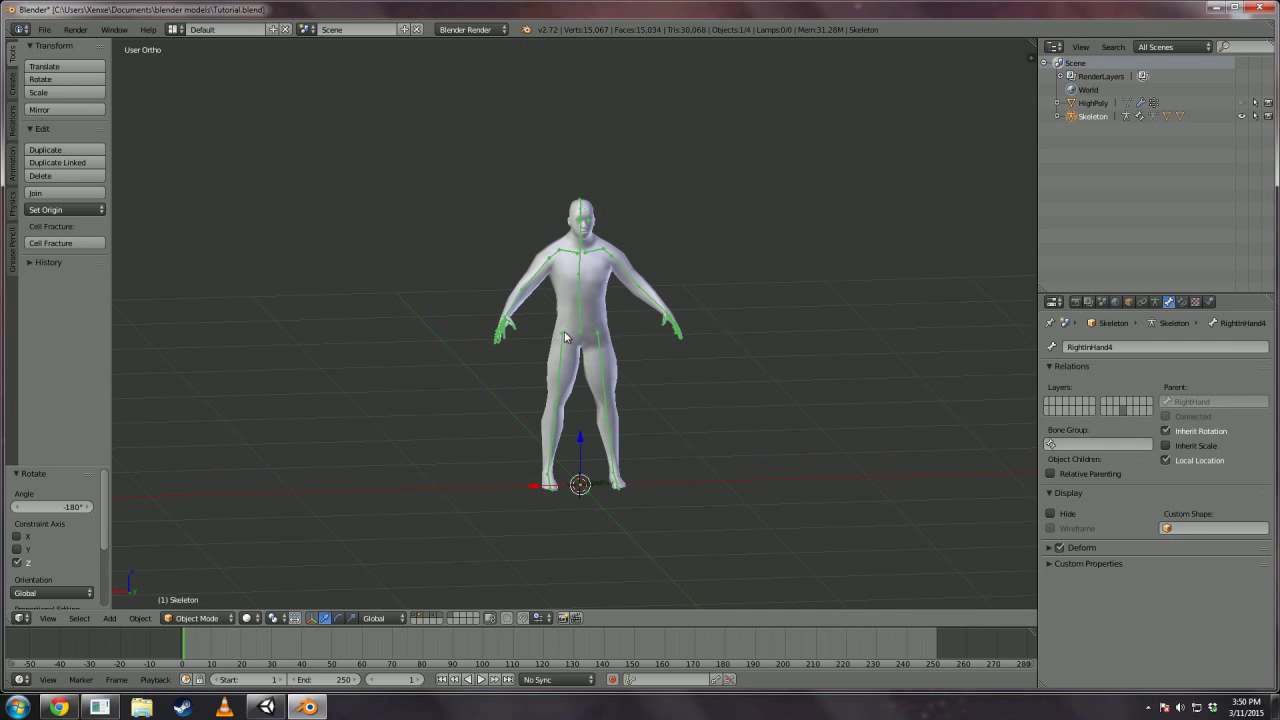
pyautogui.rightClick(565, 337)
pyautogui.press('b')
pyautogui.moveTo(403, 140); pyautogui.dragTo(756, 506)
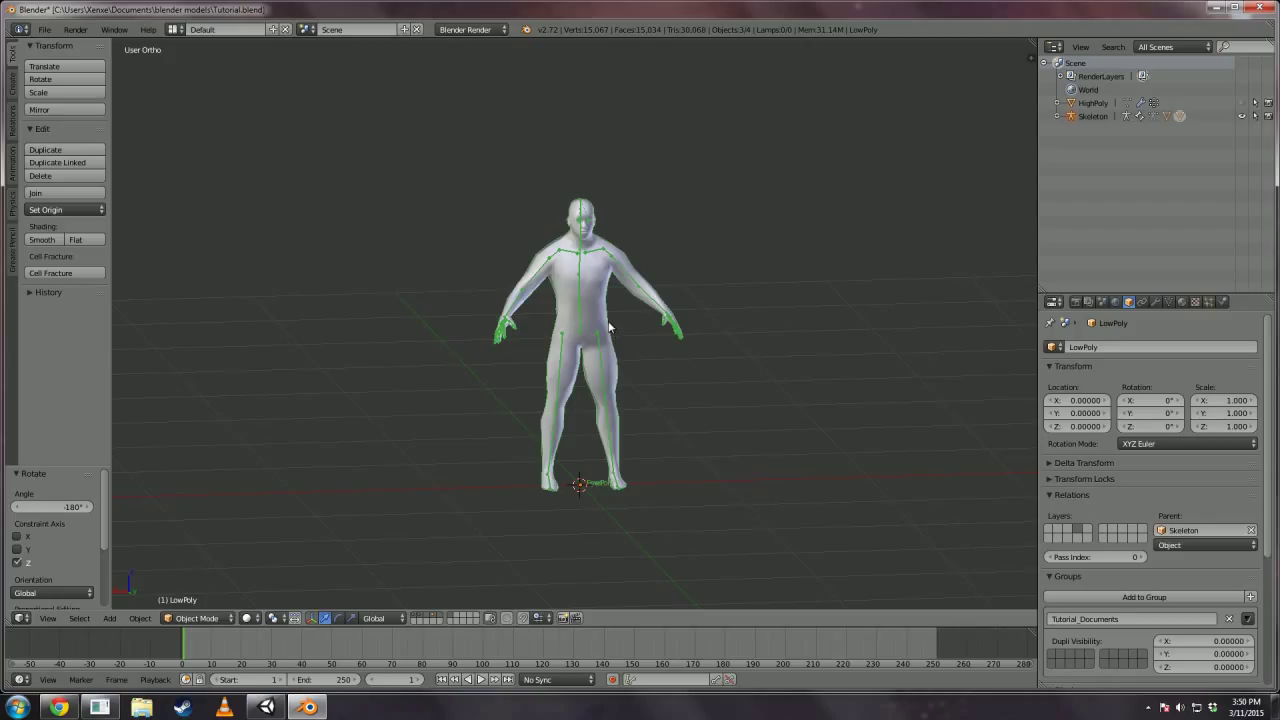
# Start an Autodesk FBX export and browse to Documents > Tutorial > Assets.
pyautogui.click(44, 29)
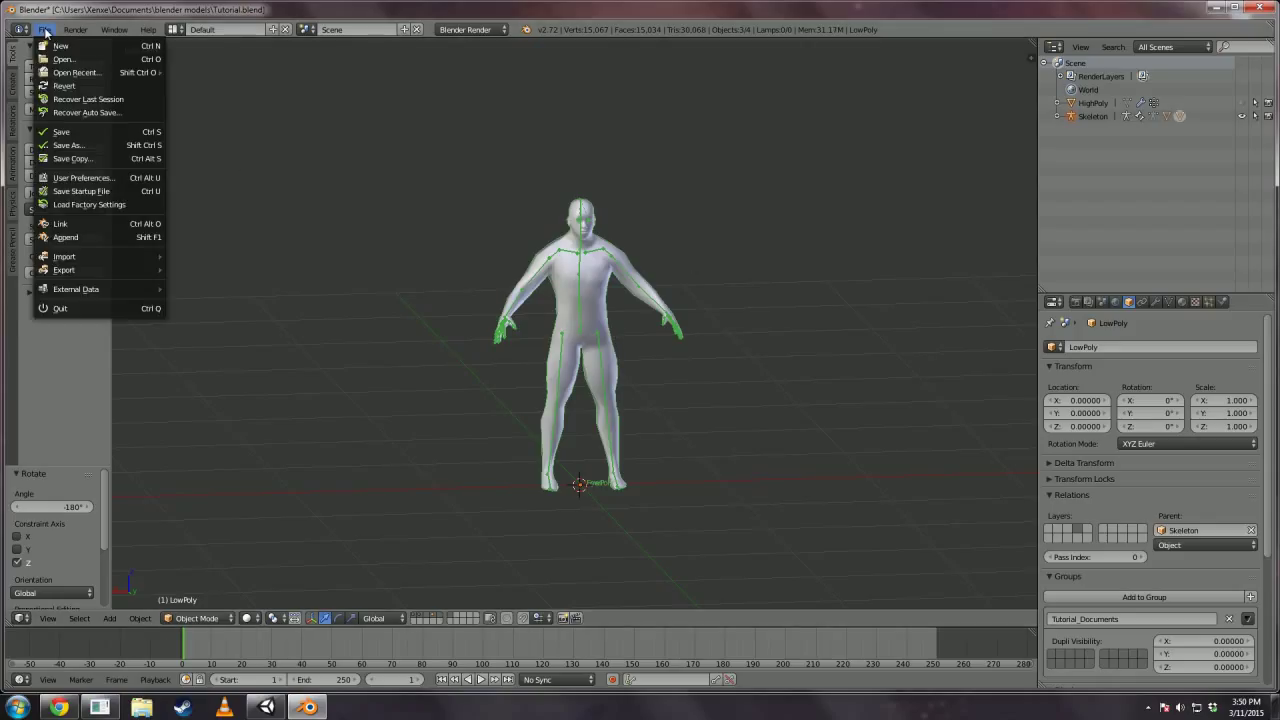
pyautogui.moveTo(91, 270)
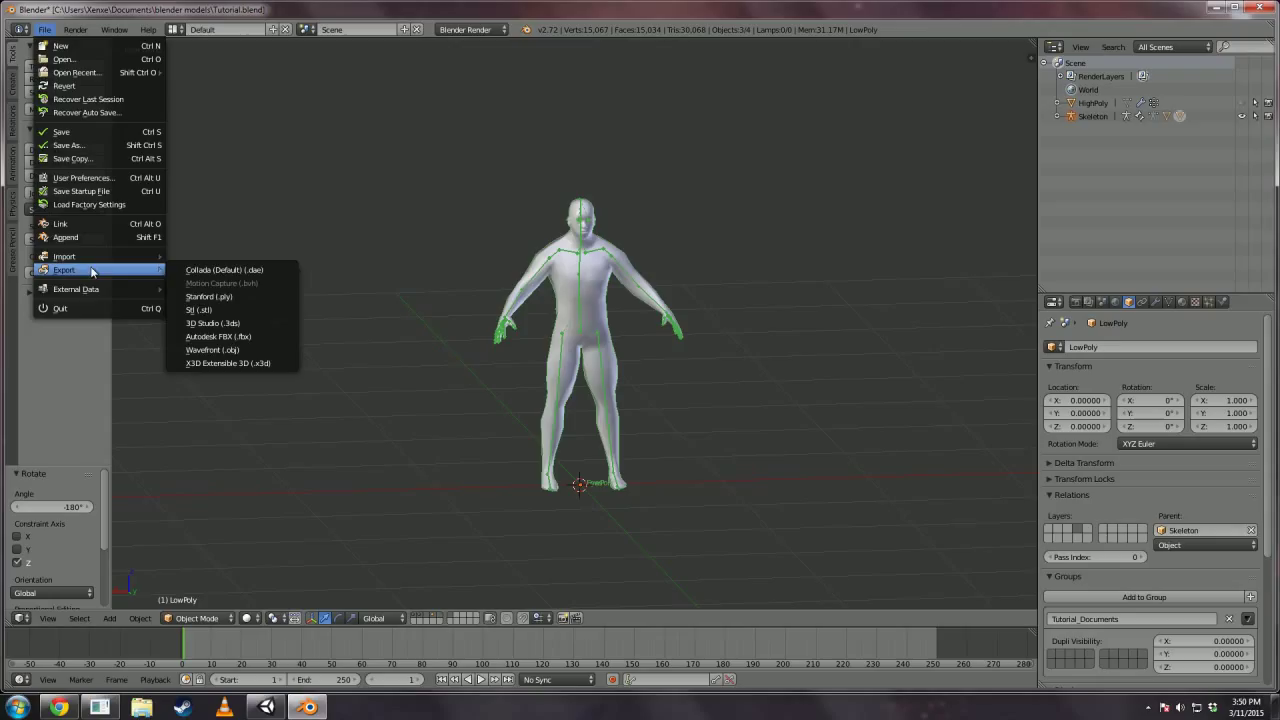
pyautogui.click(224, 336)
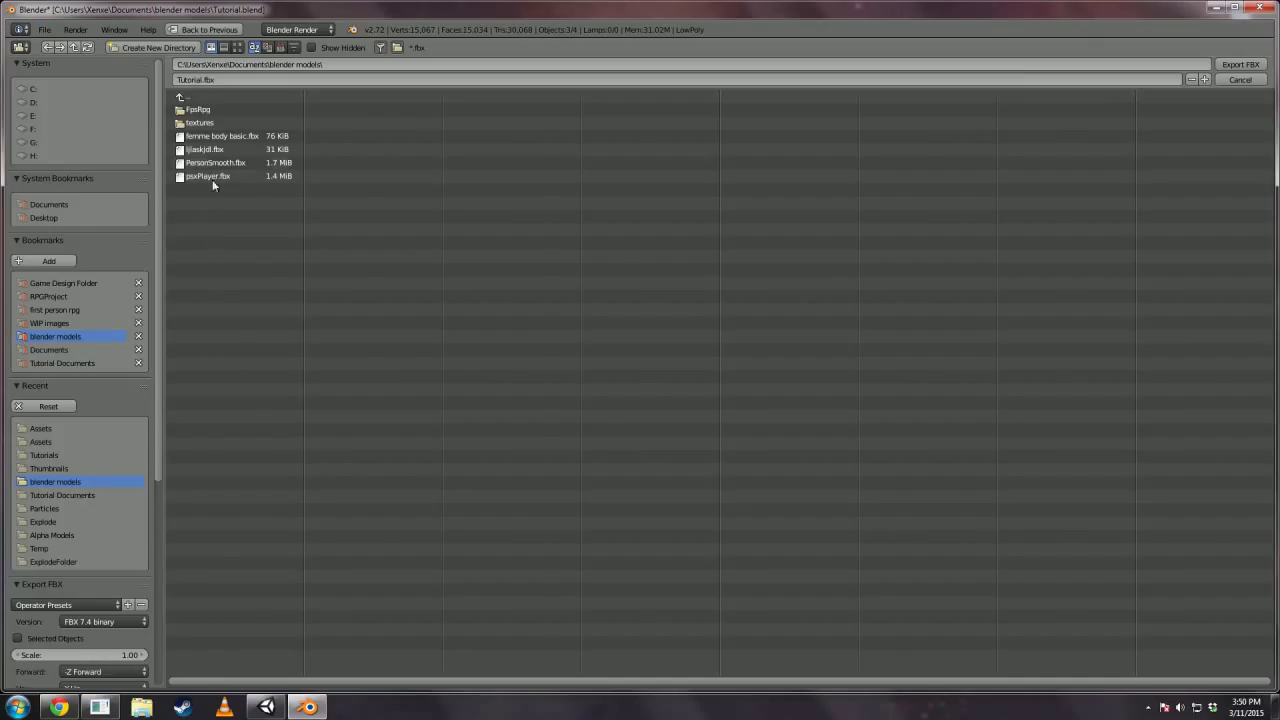
pyautogui.click(208, 95)
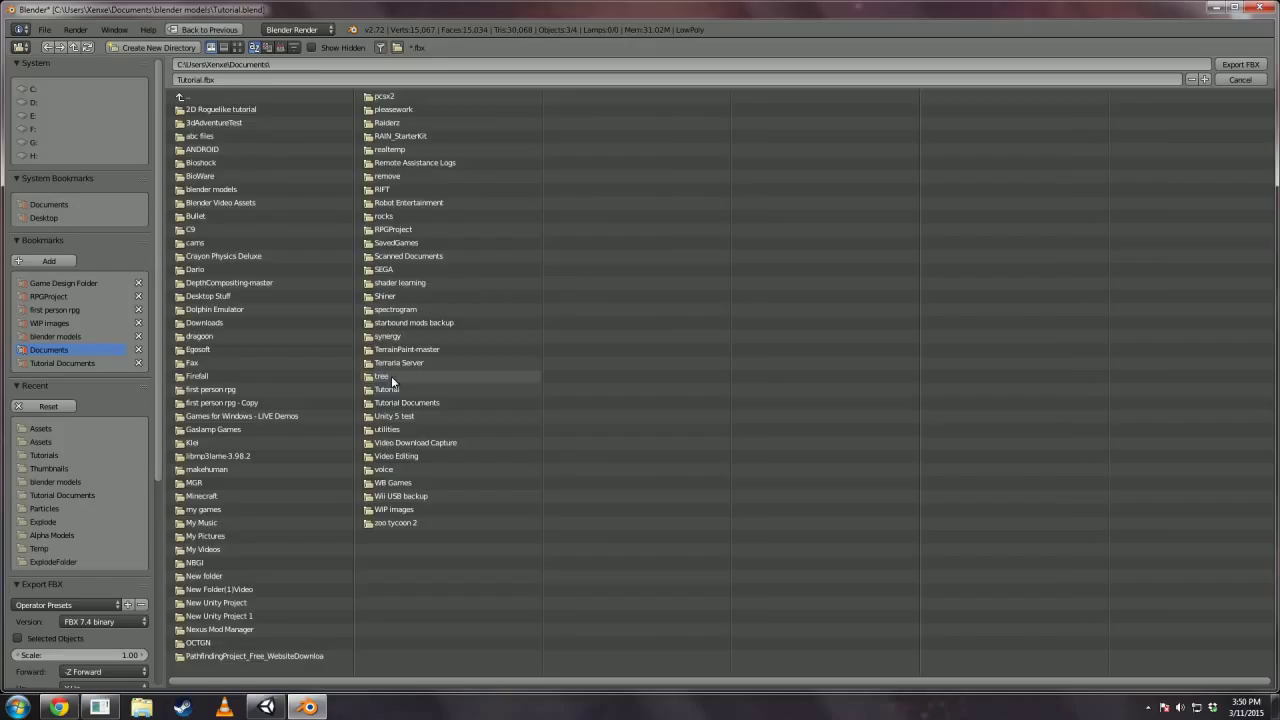
pyautogui.click(386, 389)
pyautogui.click(205, 110)
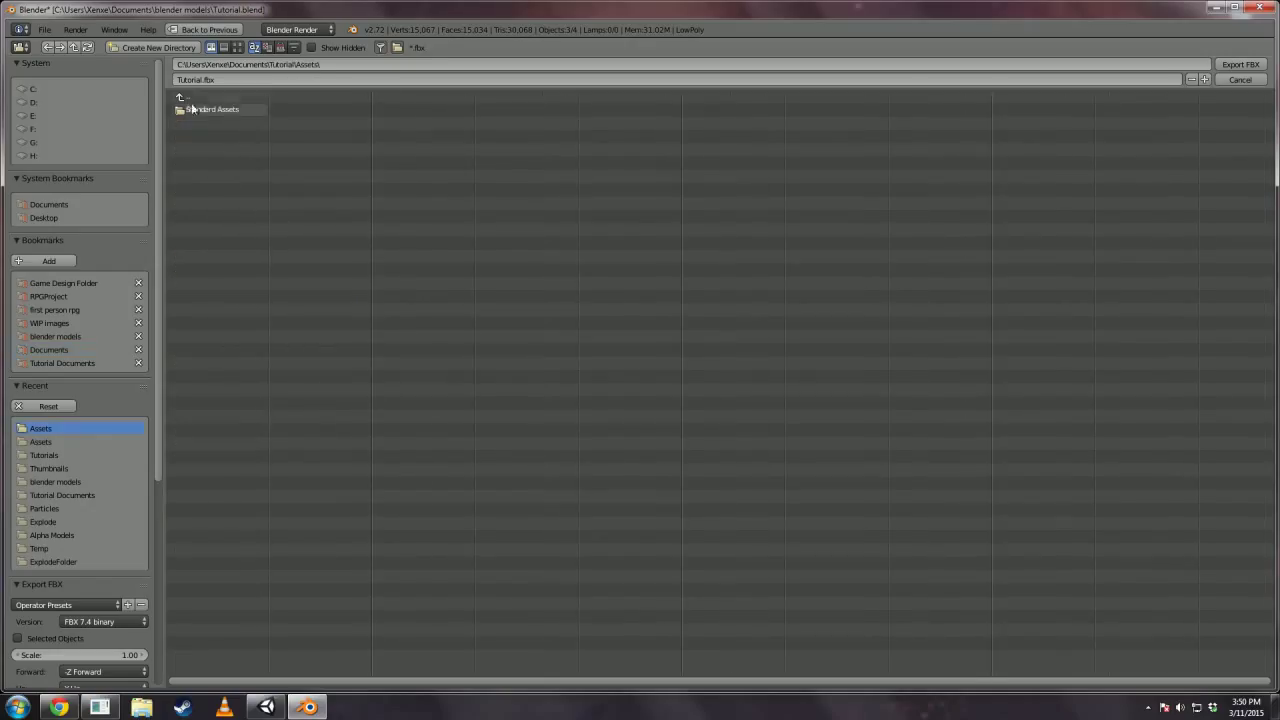
pyautogui.click(205, 78)
# Export selected objects as Human.fbx with Z Forward, then bring up Unity.
pyautogui.doubleClick(204, 78)
pyautogui.press('BackSpace')
pyautogui.write('Human')
pyautogui.moveTo(156, 268); pyautogui.dragTo(157, 472)
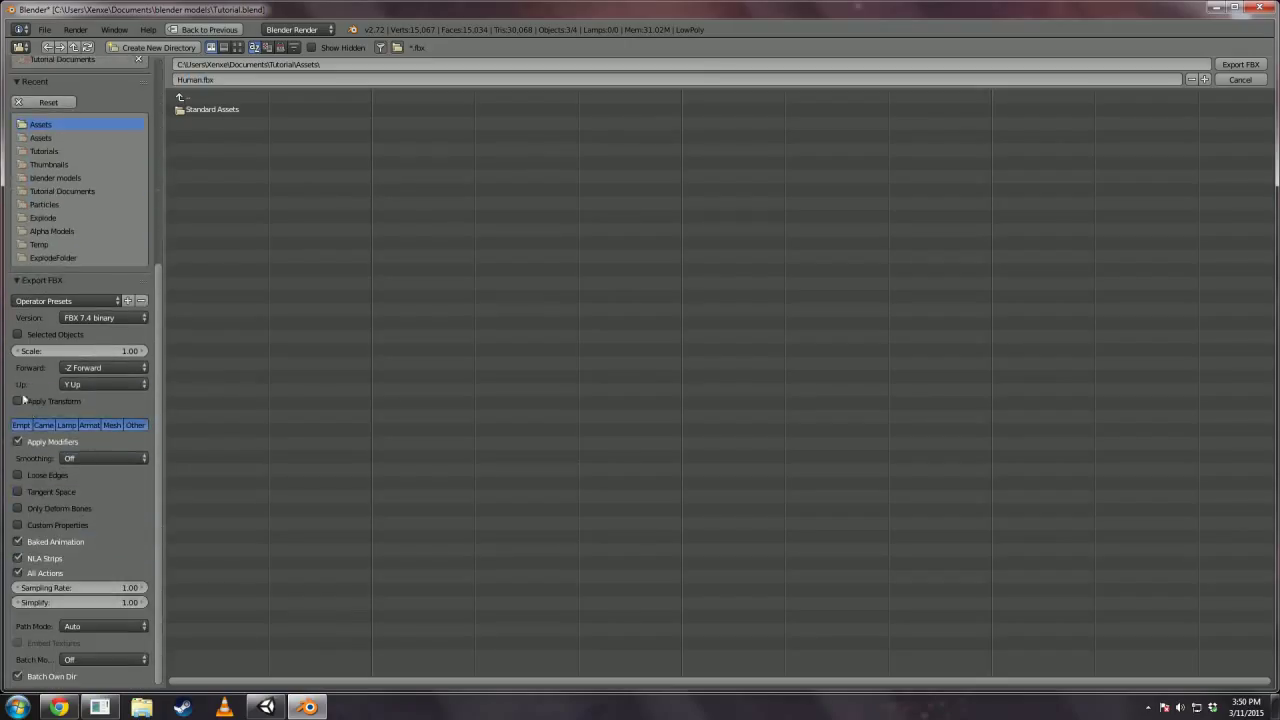
pyautogui.click(18, 336)
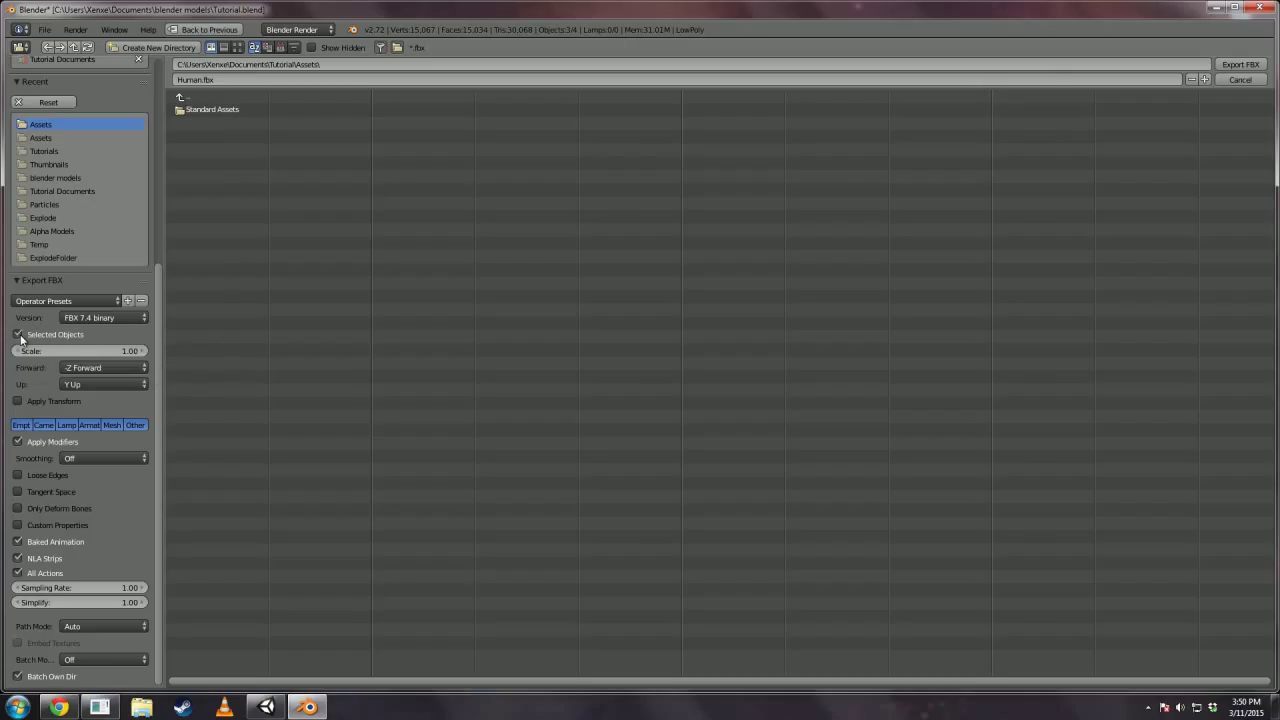
pyautogui.click(92, 368)
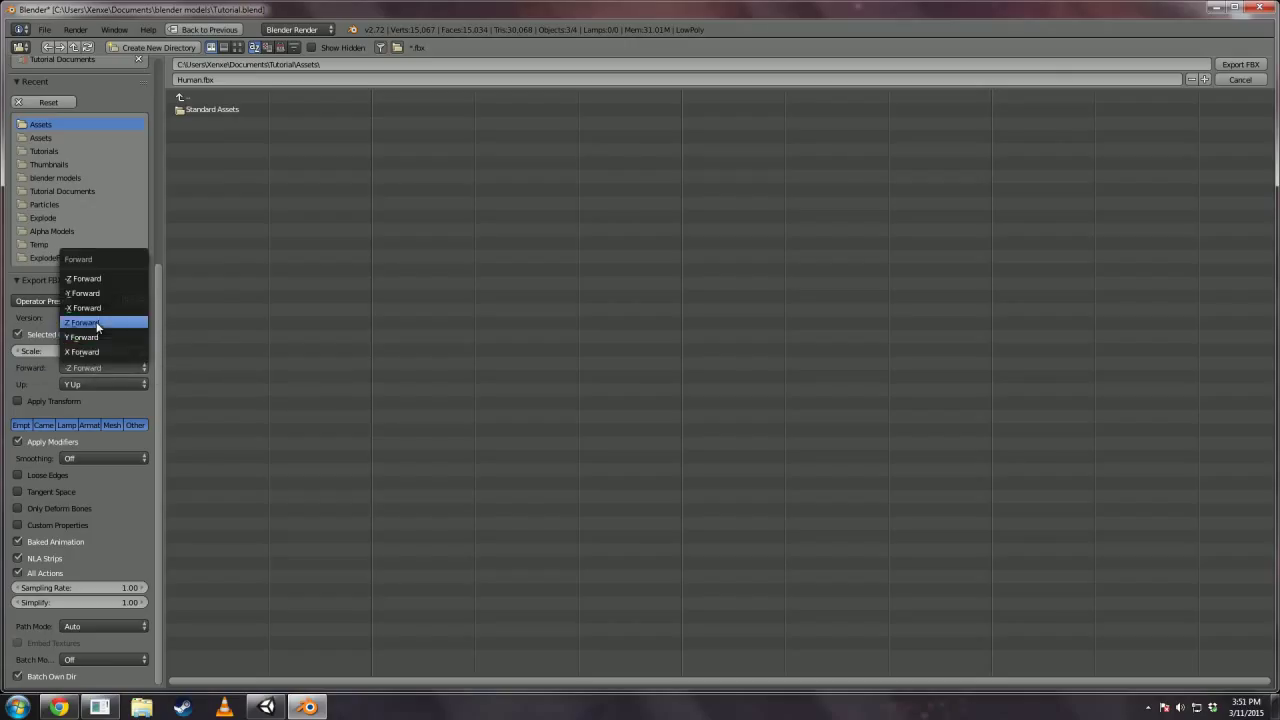
pyautogui.click(95, 322)
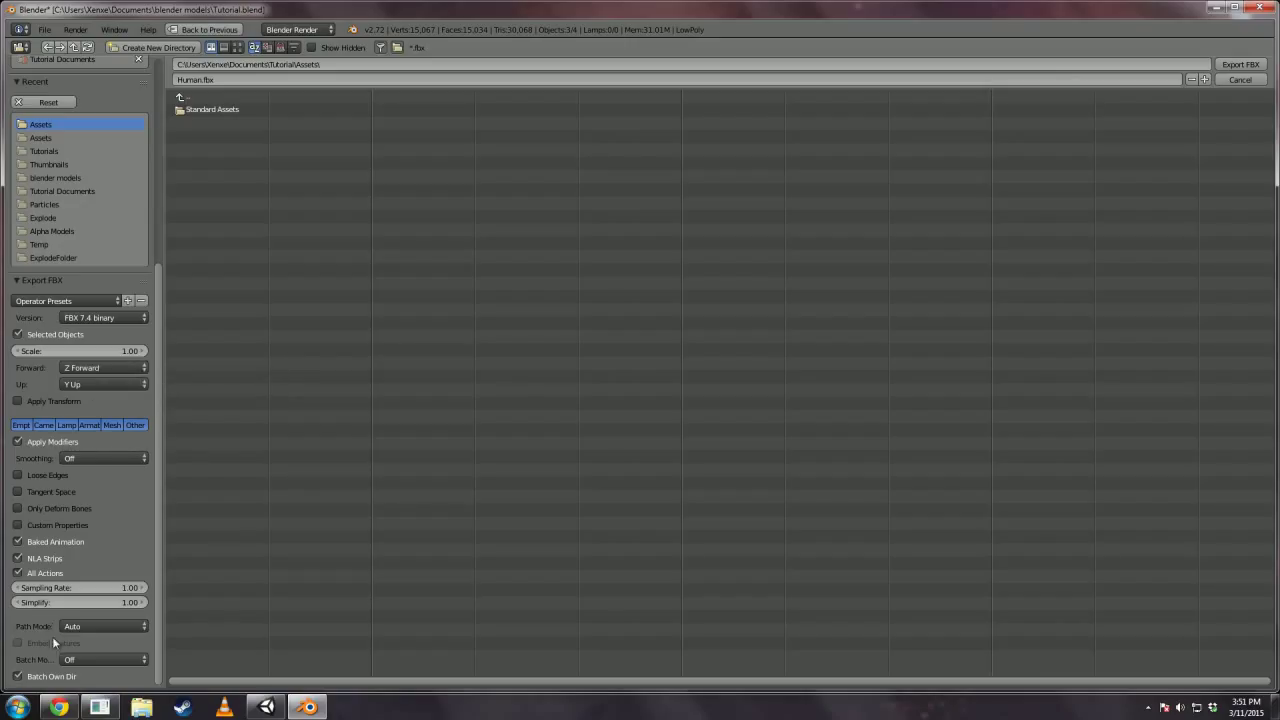
pyautogui.click(1240, 65)
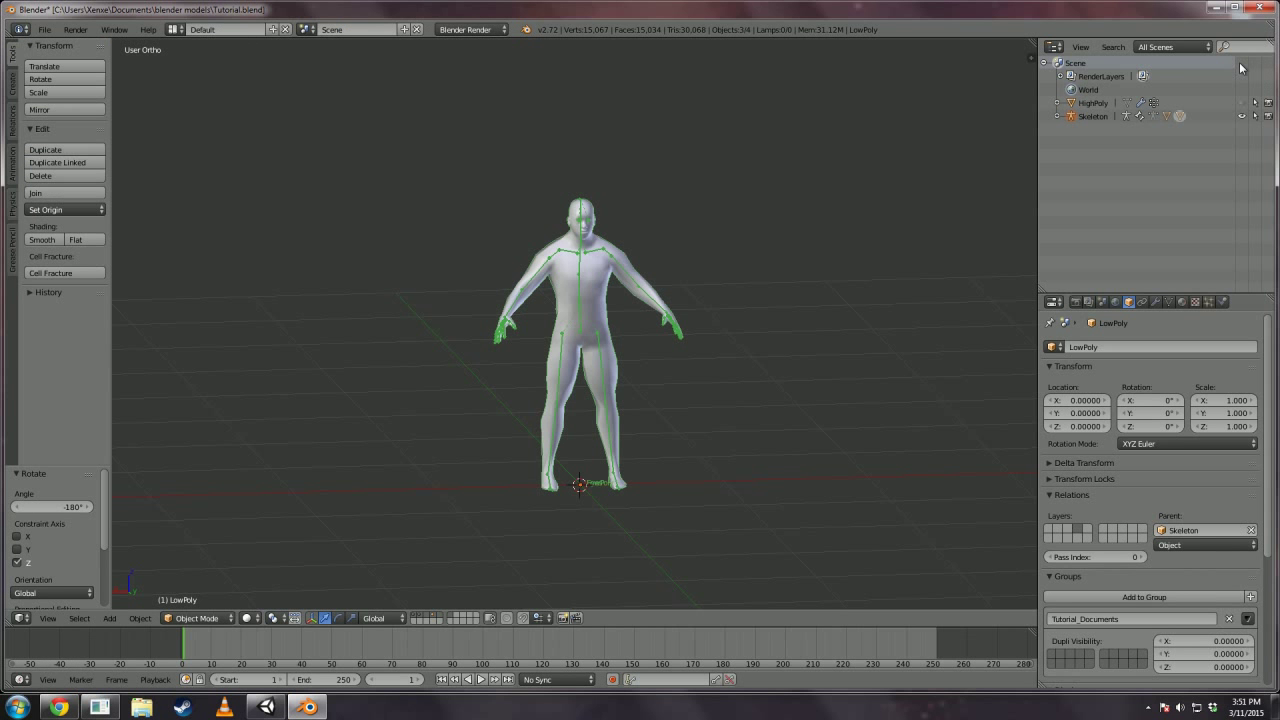
pyautogui.click(267, 707)
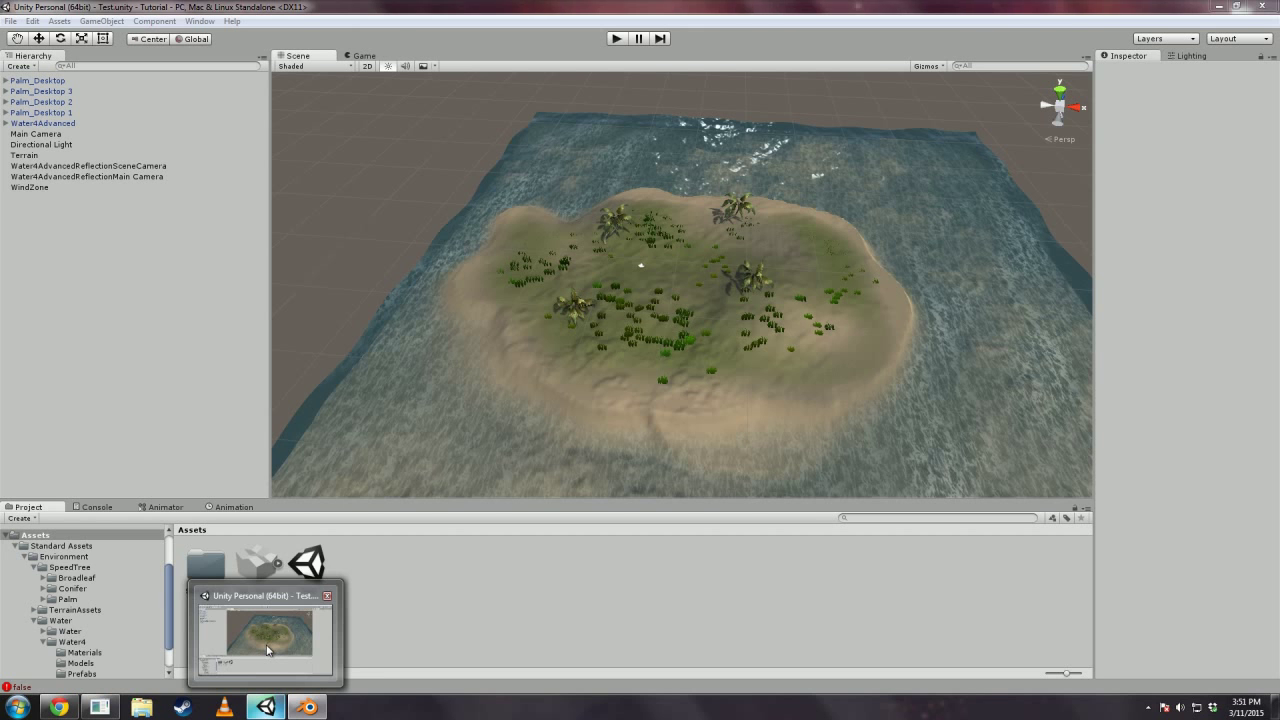
# In Unity, set the Human asset's rig Animation Type to Humanoid and start configuring the avatar.
pyautogui.click(267, 650)
pyautogui.moveTo(588, 398); pyautogui.dragTo(1237, 273, button='right')
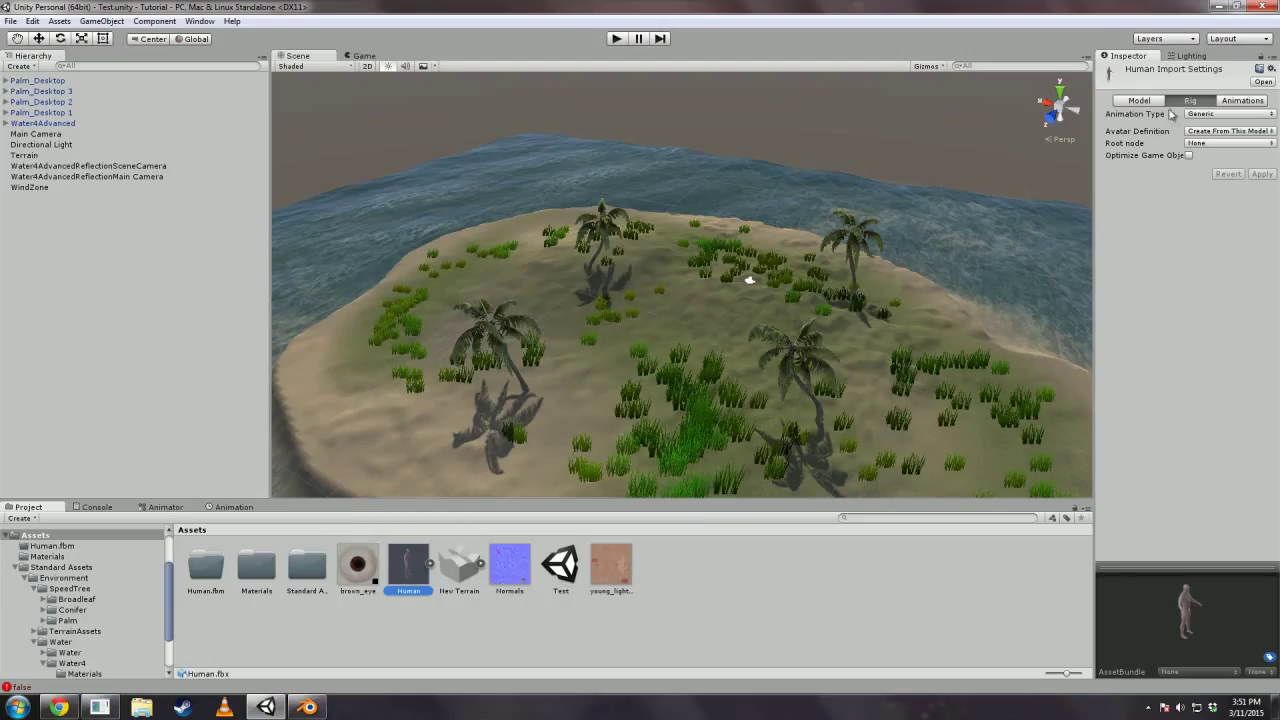
pyautogui.click(1210, 116)
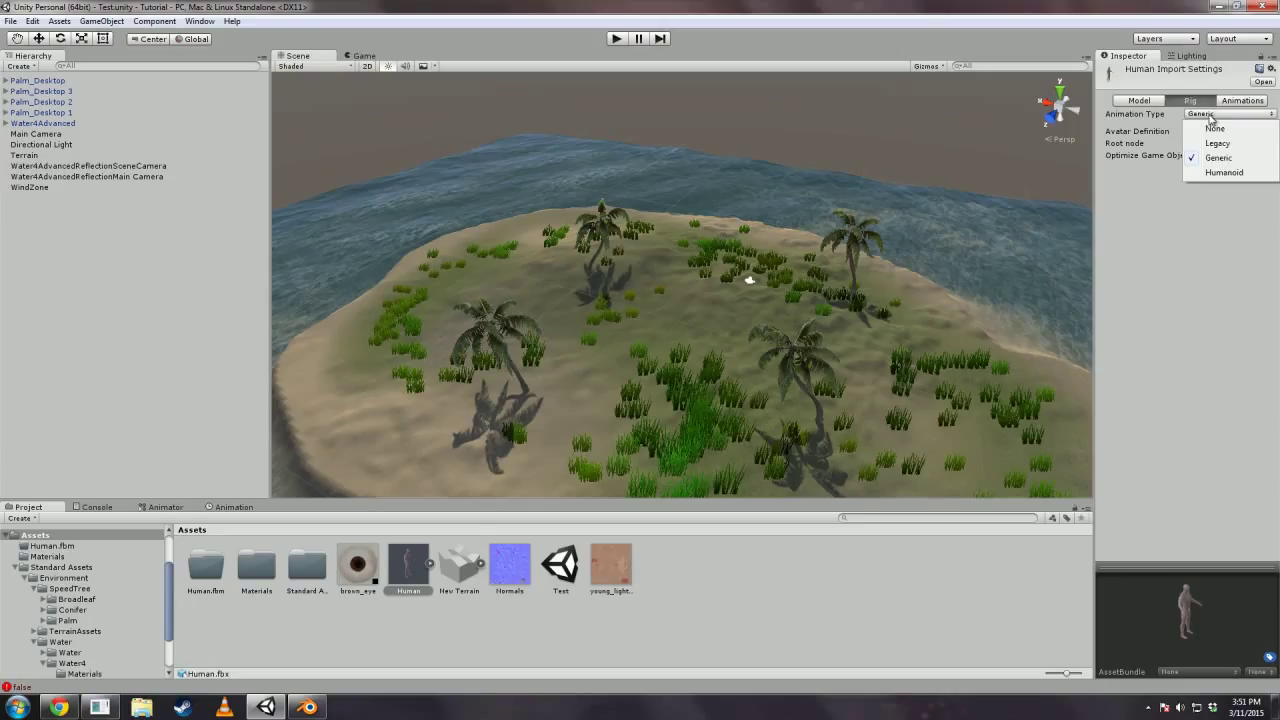
pyautogui.click(1224, 172)
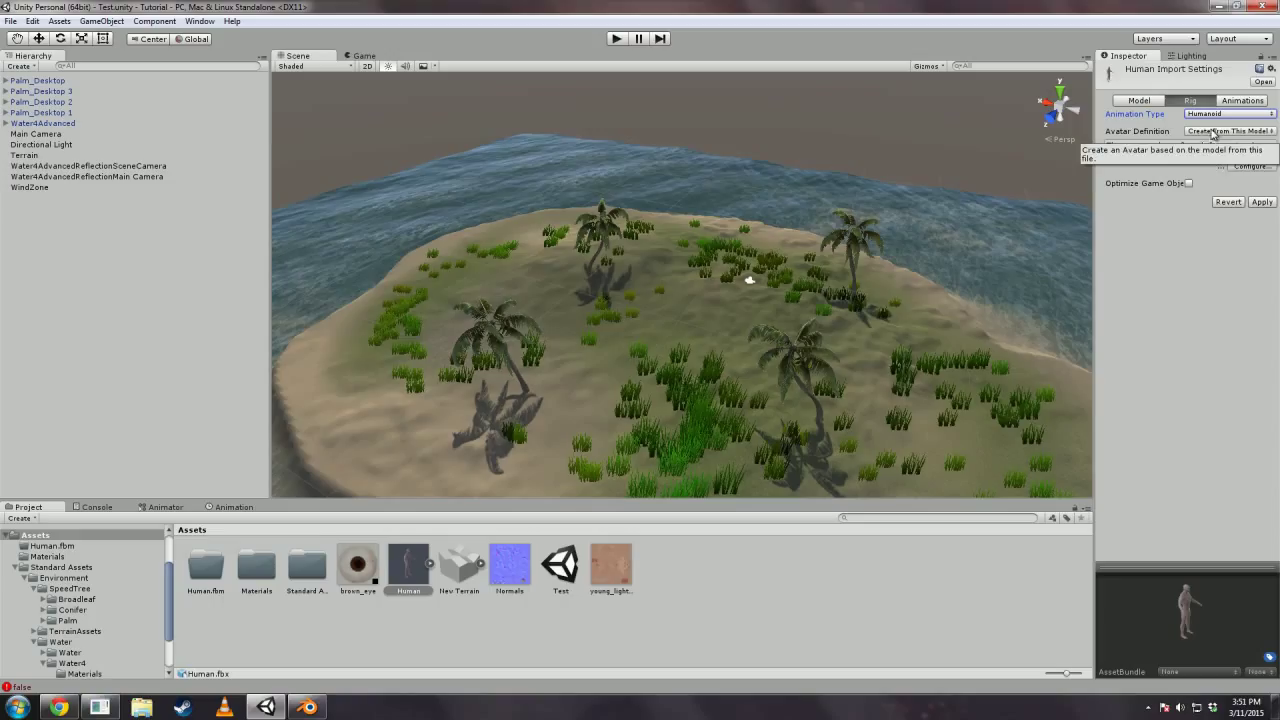
pyautogui.click(1250, 166)
# Apply the import settings, preview the HumanAvatar's arm and finger muscles, then finish with Done.
pyautogui.click(680, 378)
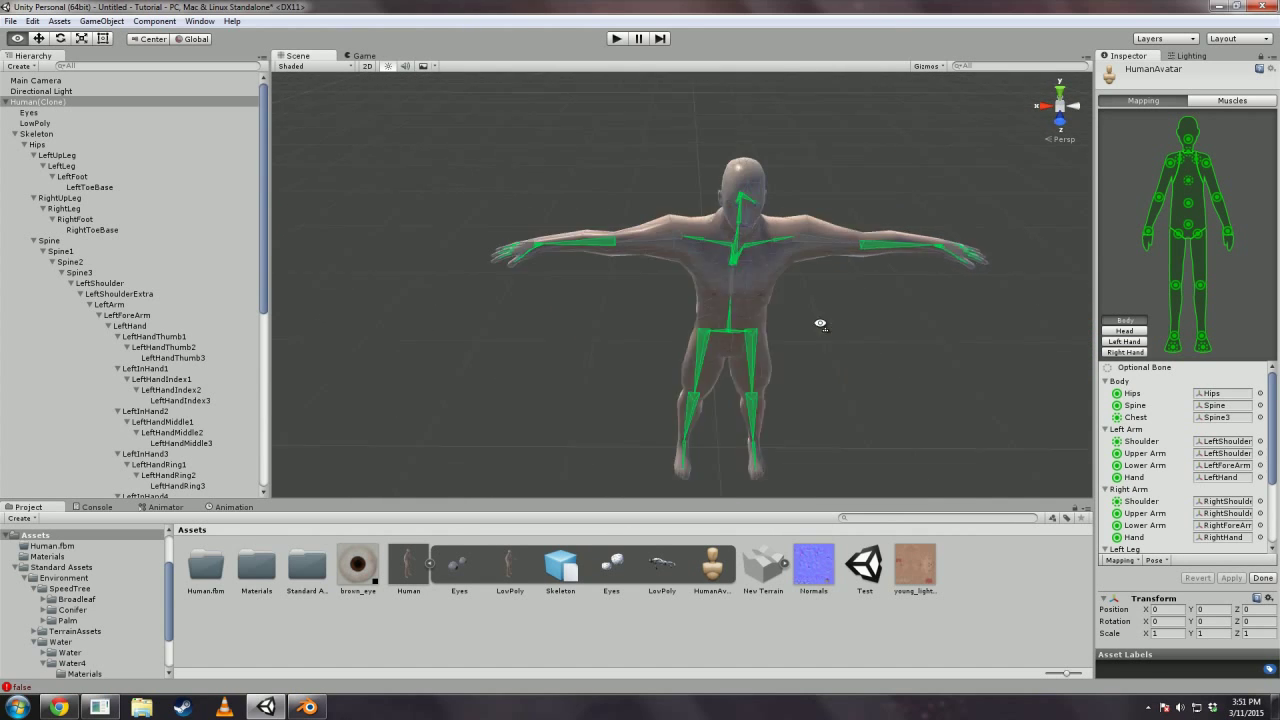
pyautogui.keyDown('alt'); pyautogui.moveTo(813, 340); pyautogui.dragTo(920, 281); pyautogui.keyUp('alt')
pyautogui.click(1232, 101)
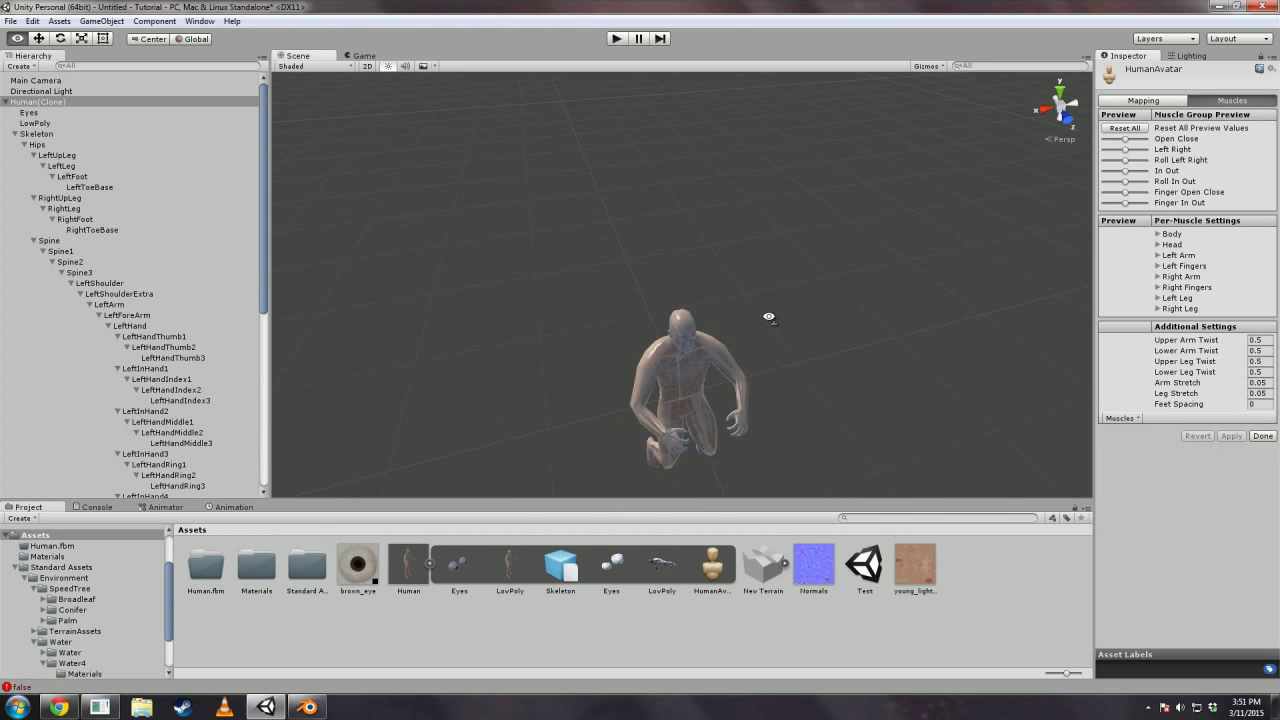
pyautogui.keyDown('alt'); pyautogui.moveTo(766, 320); pyautogui.dragTo(913, 258); pyautogui.keyUp('alt')
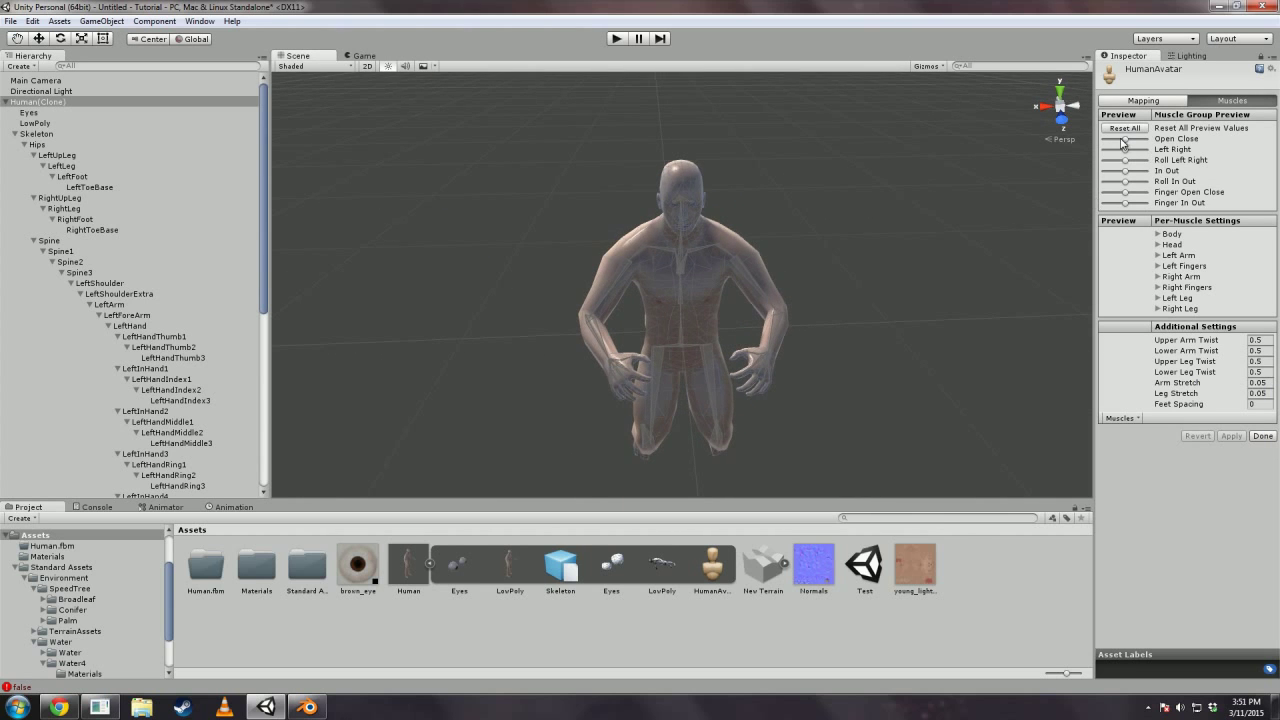
pyautogui.moveTo(1127, 143); pyautogui.dragTo(1131, 173)
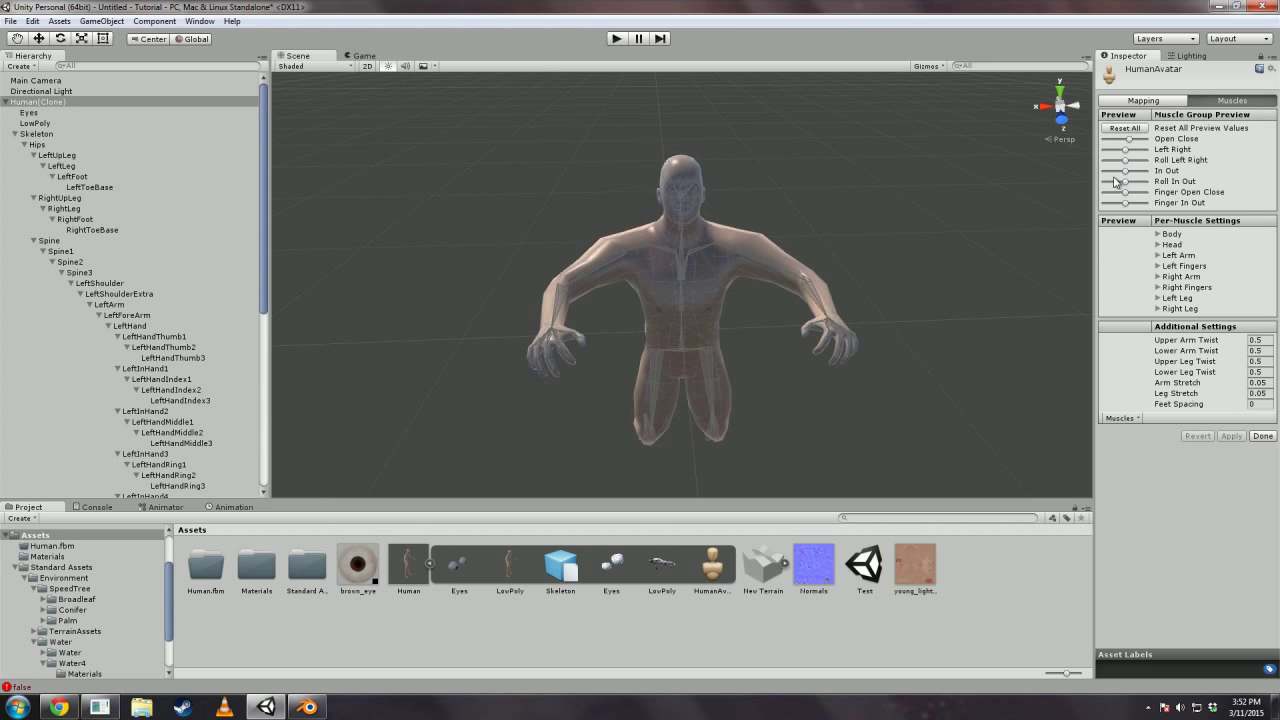
pyautogui.keyDown('alt'); pyautogui.moveTo(875, 235); pyautogui.dragTo(1085, 300); pyautogui.keyUp('alt')
pyautogui.moveTo(1126, 192)
pyautogui.mouseDown()
pyautogui.moveTo(1110, 193)
pyautogui.moveTo(1138, 203)
pyautogui.moveTo(1120, 207)
pyautogui.mouseUp()
pyautogui.press('f')
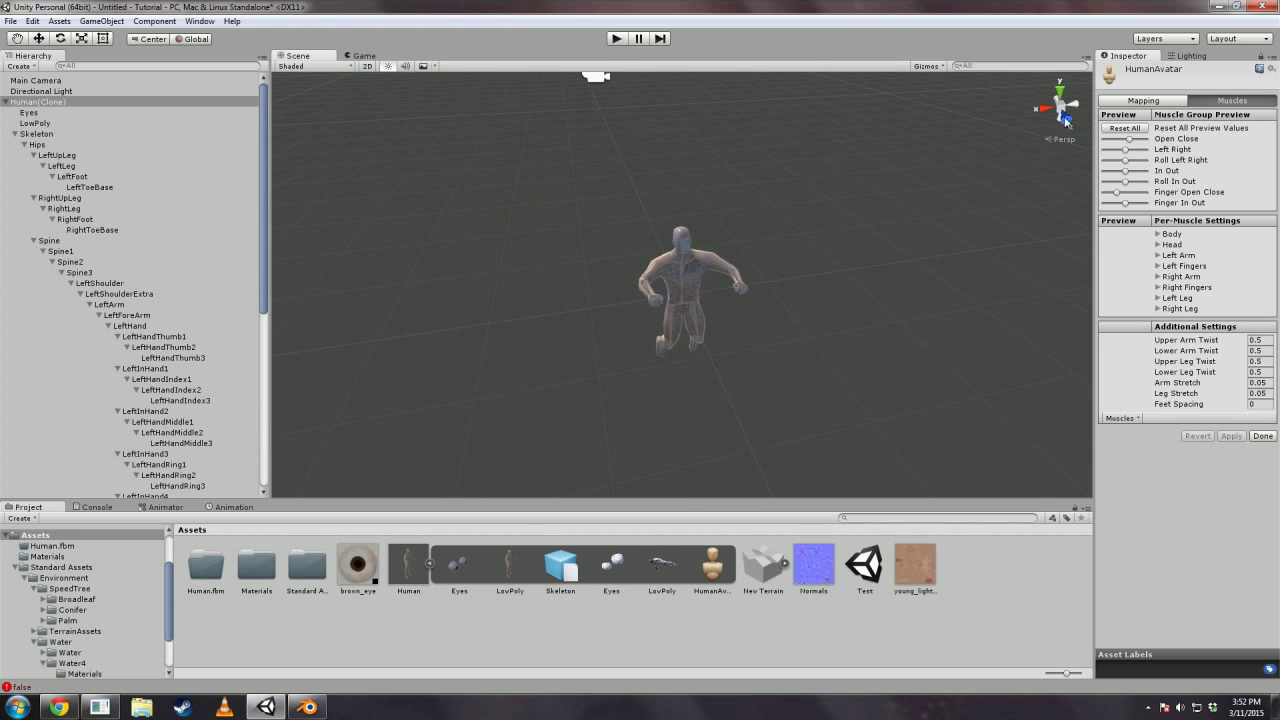
pyautogui.click(1126, 102)
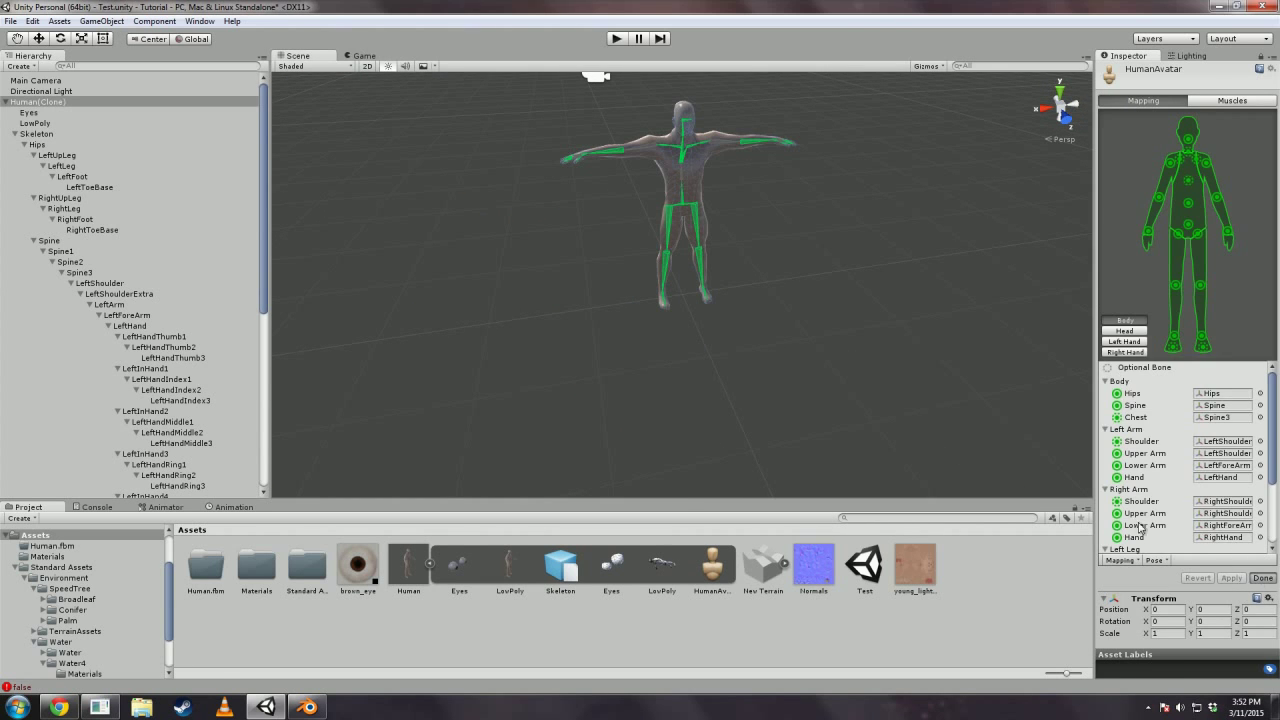
pyautogui.click(1262, 578)
pyautogui.moveTo(770, 314); pyautogui.dragTo(370, 440, button='right')
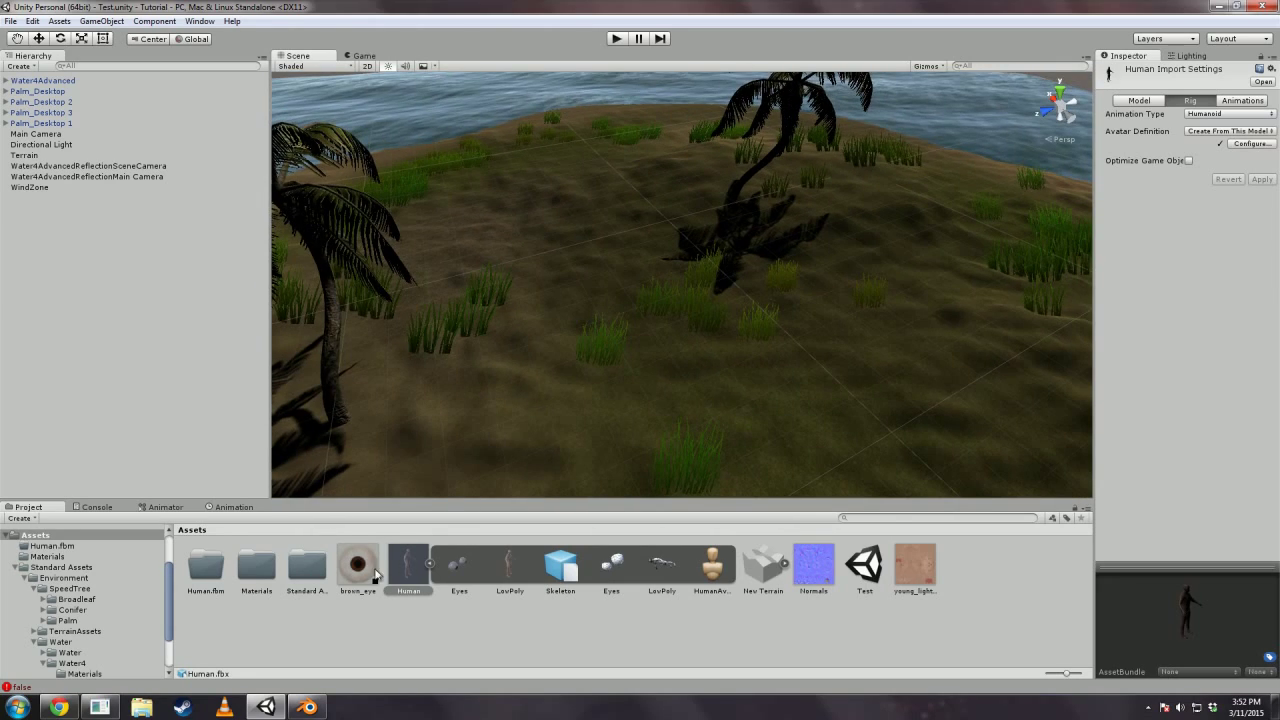
# Drop the Human character onto the island and frame it in the Scene view.
pyautogui.moveTo(594, 409); pyautogui.dragTo(760, 365)
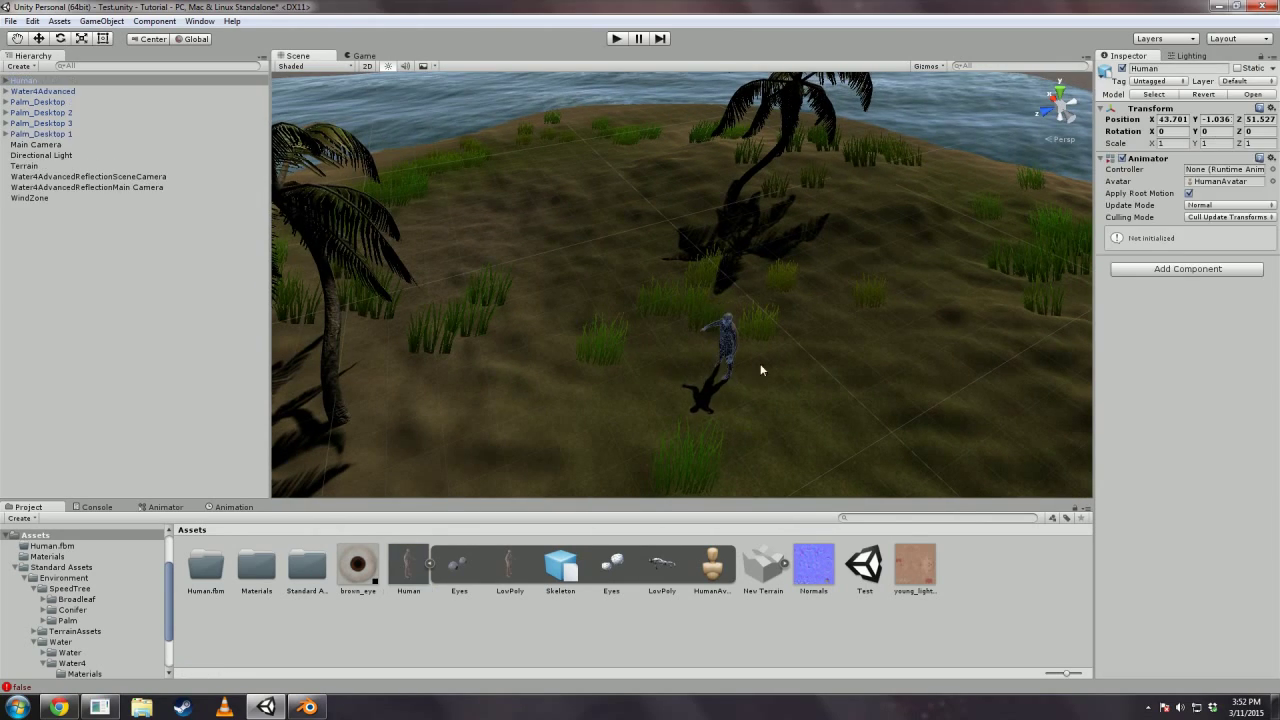
pyautogui.press('f')
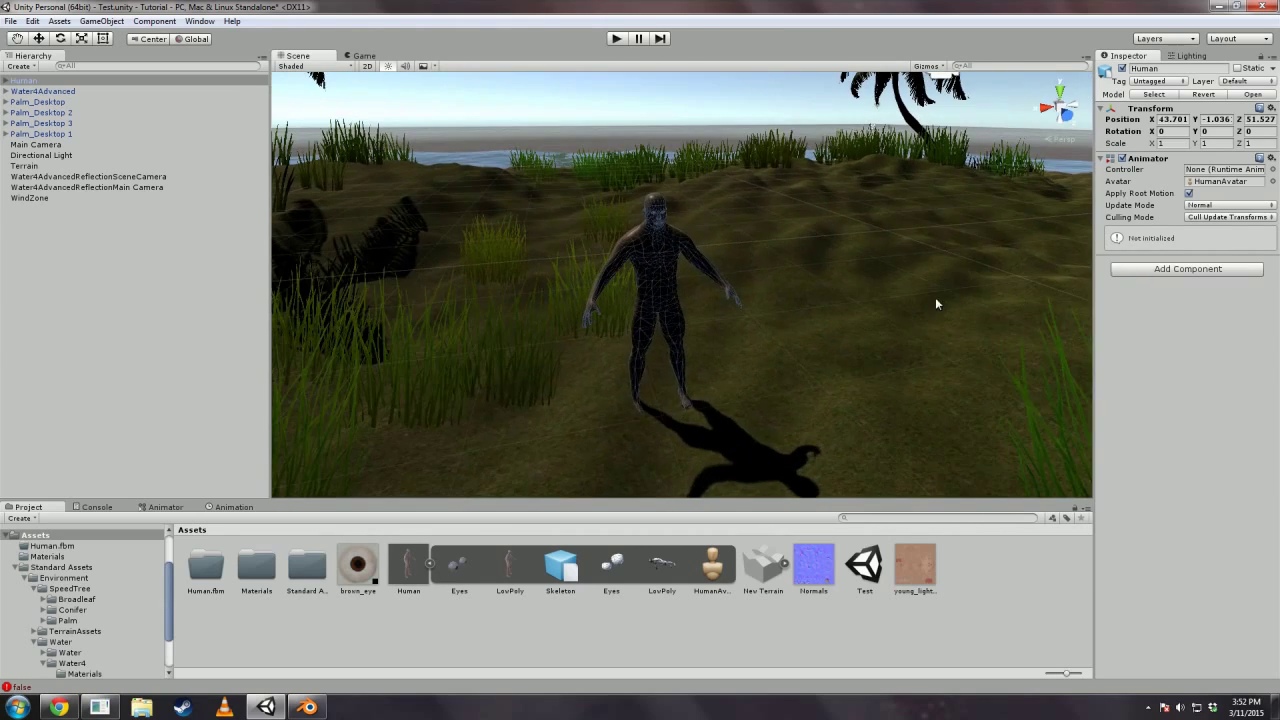
pyautogui.click(930, 300)
pyautogui.moveTo(823, 300)
pyautogui.mouseDown(button='right')
pyautogui.moveTo(860, 263)
pyautogui.moveTo(680, 153)
pyautogui.mouseUp(button='right')
# Set Directional Light as the sun in the Lighting scene settings.
pyautogui.click(1188, 56)
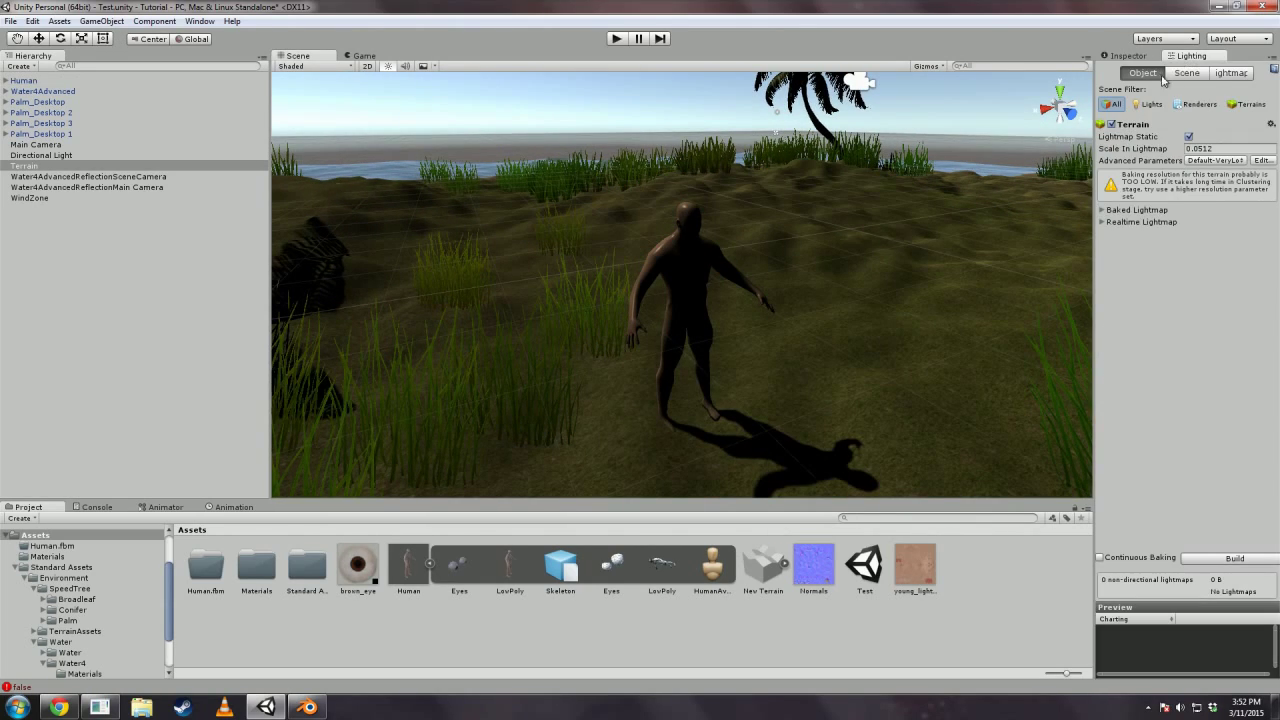
pyautogui.click(1188, 74)
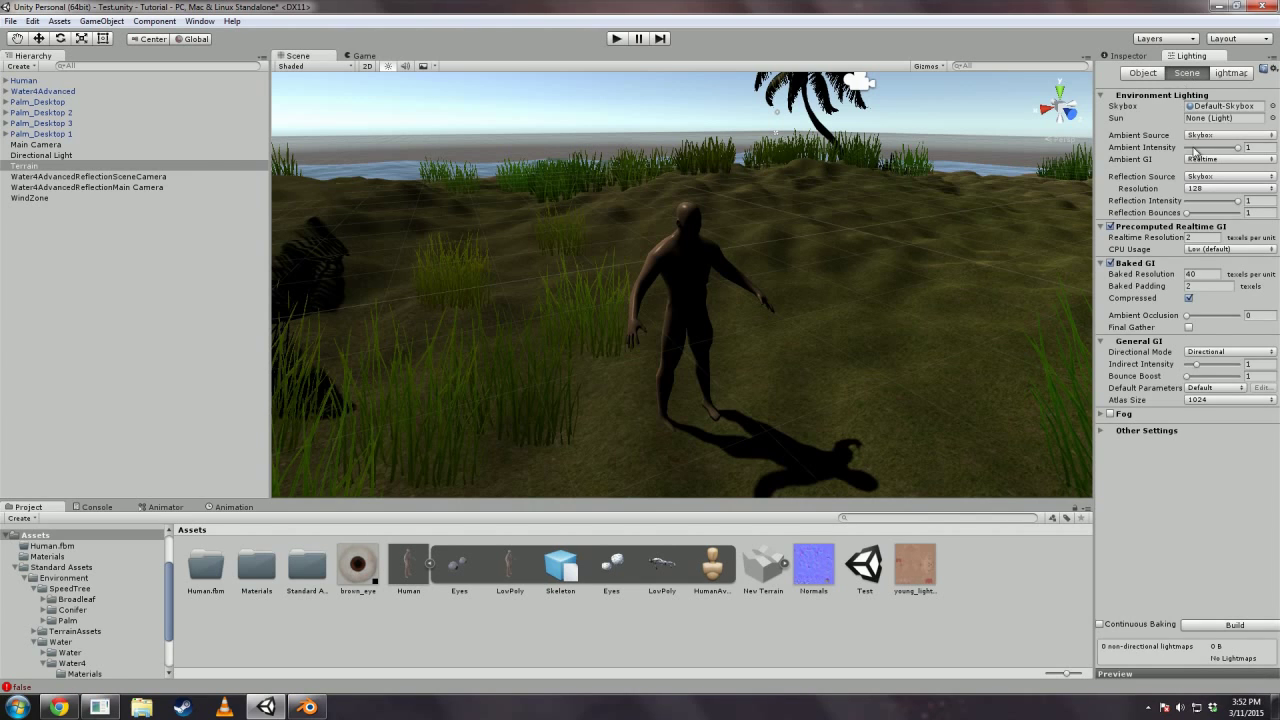
pyautogui.click(1273, 118)
pyautogui.doubleClick(556, 172)
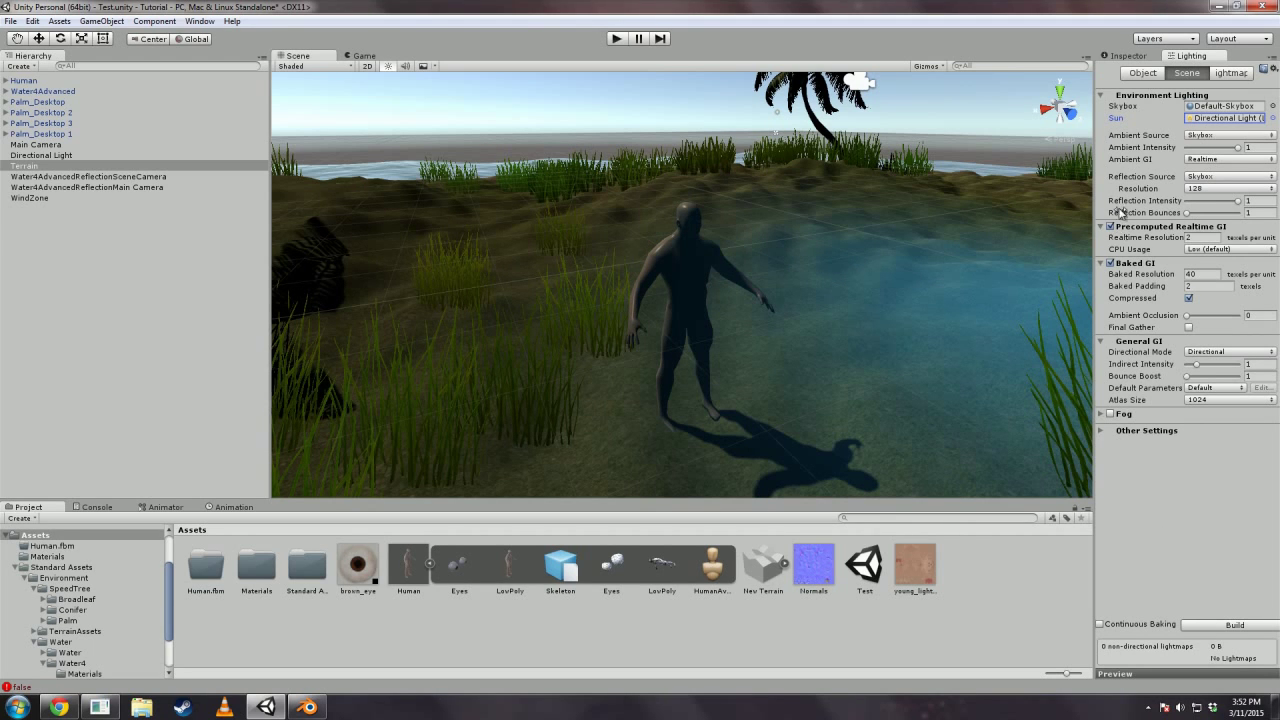
# Switch the ambient source to Color and brighten it to near-white RGB 234, 234, 234.
pyautogui.click(1219, 136)
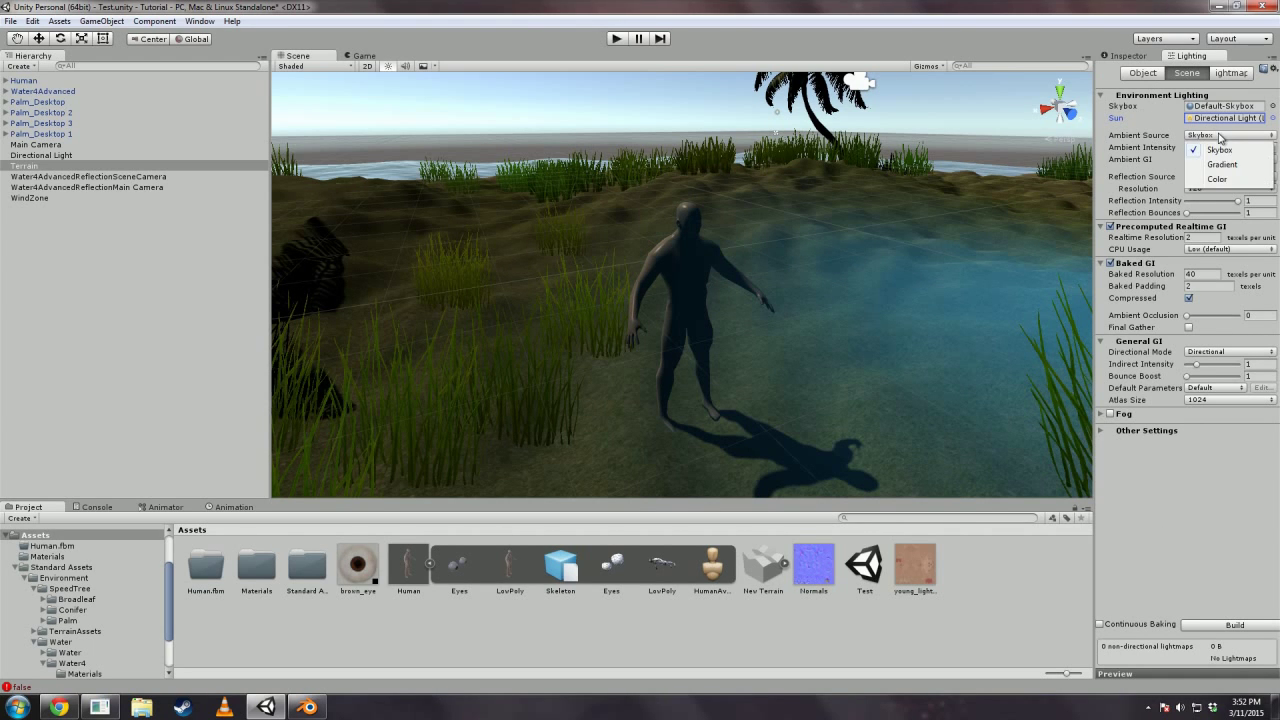
pyautogui.click(1217, 179)
pyautogui.click(1224, 147)
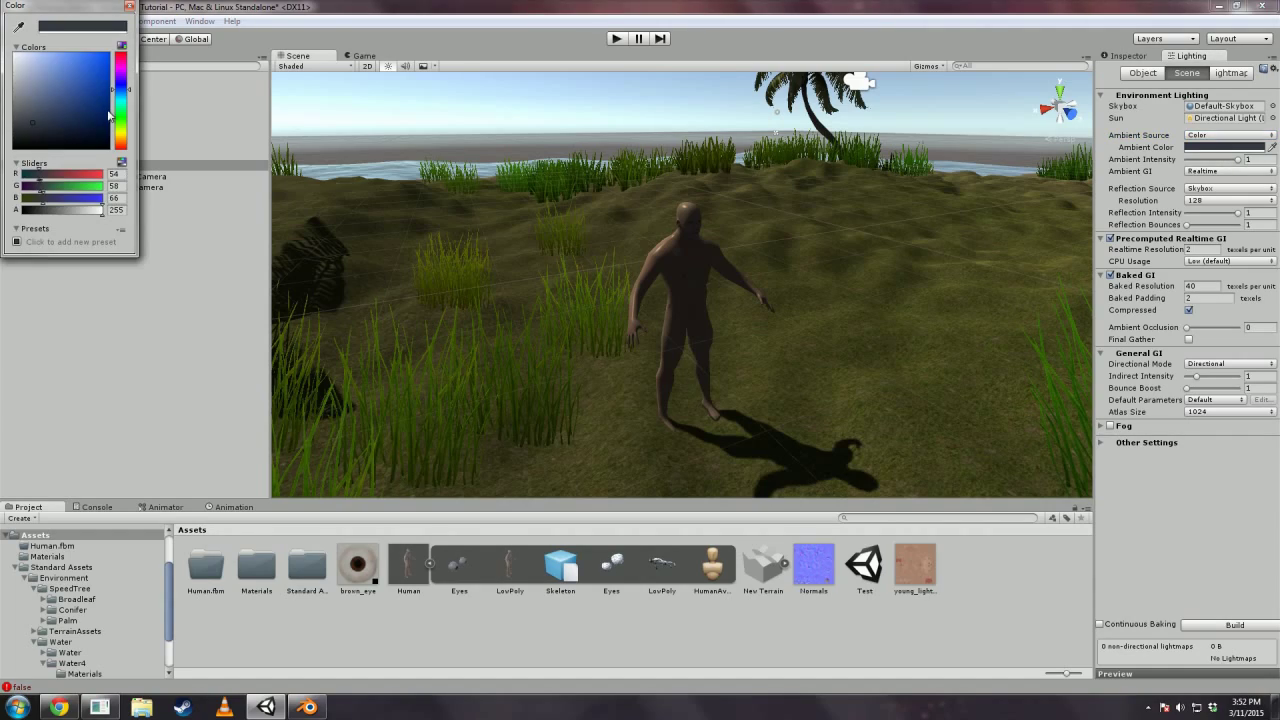
pyautogui.moveTo(109, 116); pyautogui.dragTo(2, 70)
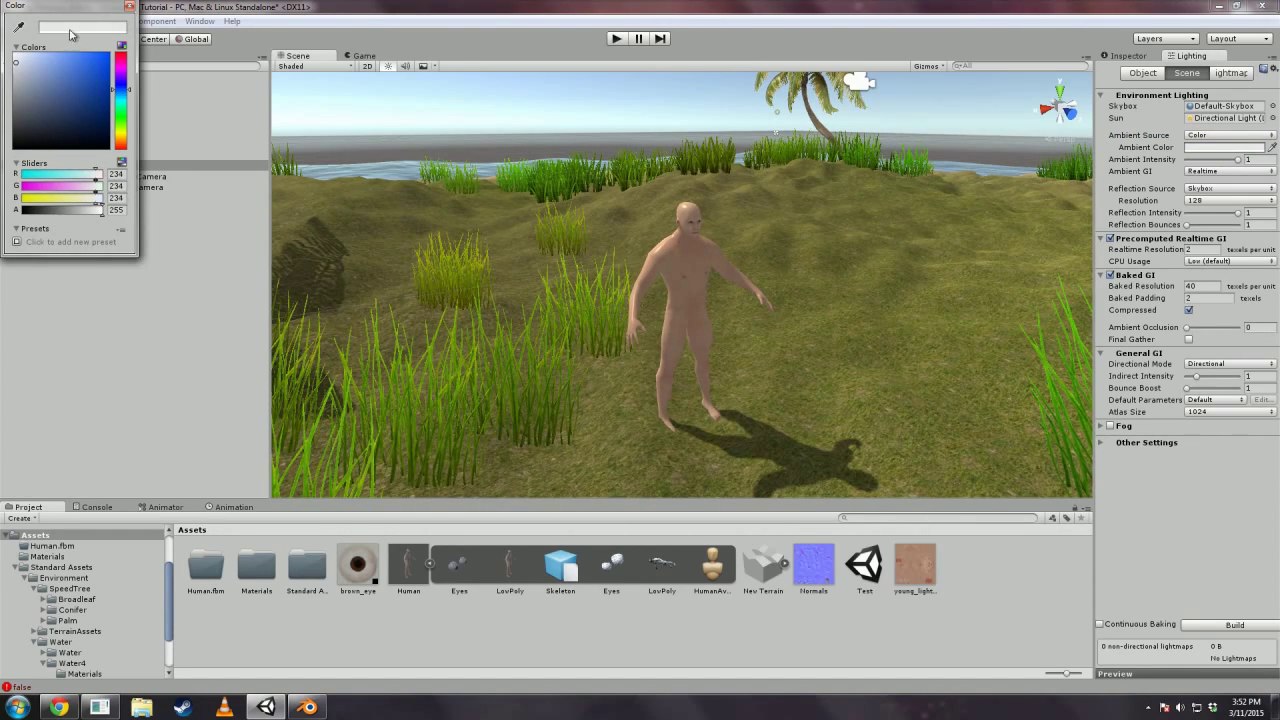
pyautogui.click(129, 7)
pyautogui.moveTo(480, 200); pyautogui.dragTo(823, 231, button='right')
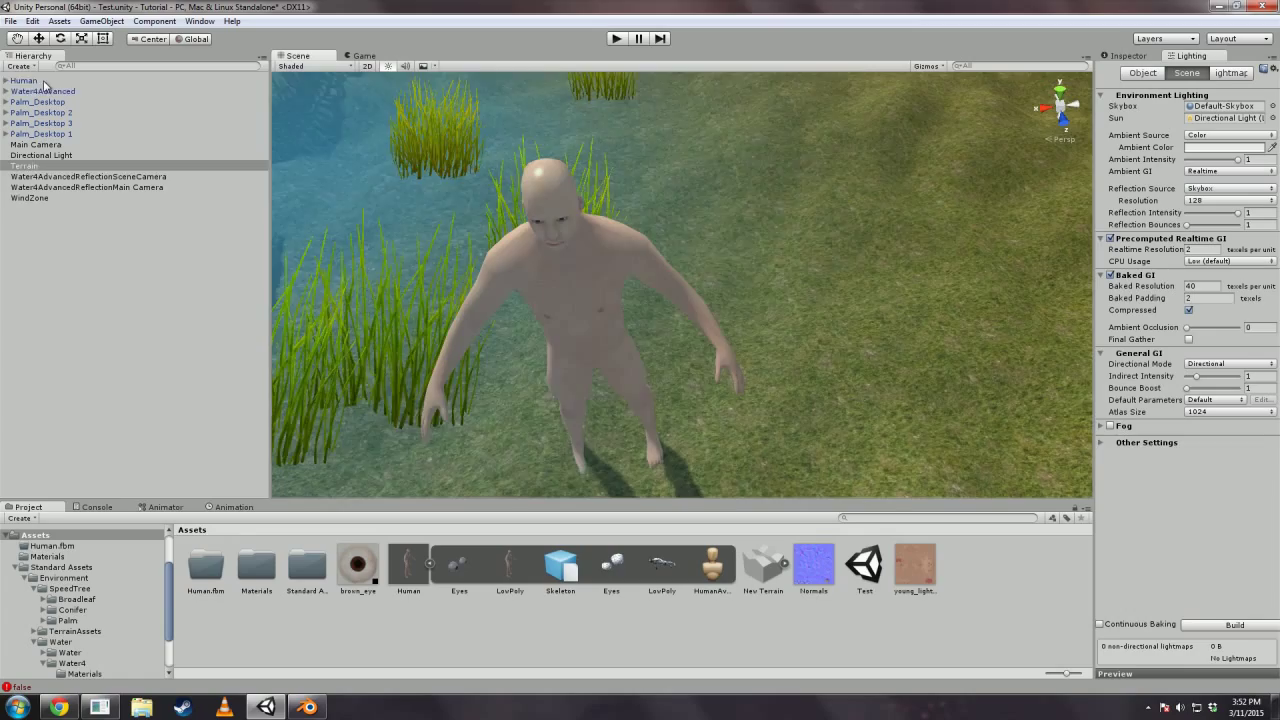
# Assign the Normals texture to the LowPoly skin material's Normal Map slot and apply Fix Now.
pyautogui.click(30, 80)
pyautogui.moveTo(600, 250); pyautogui.dragTo(710, 276, button='right')
pyautogui.click(710, 276)
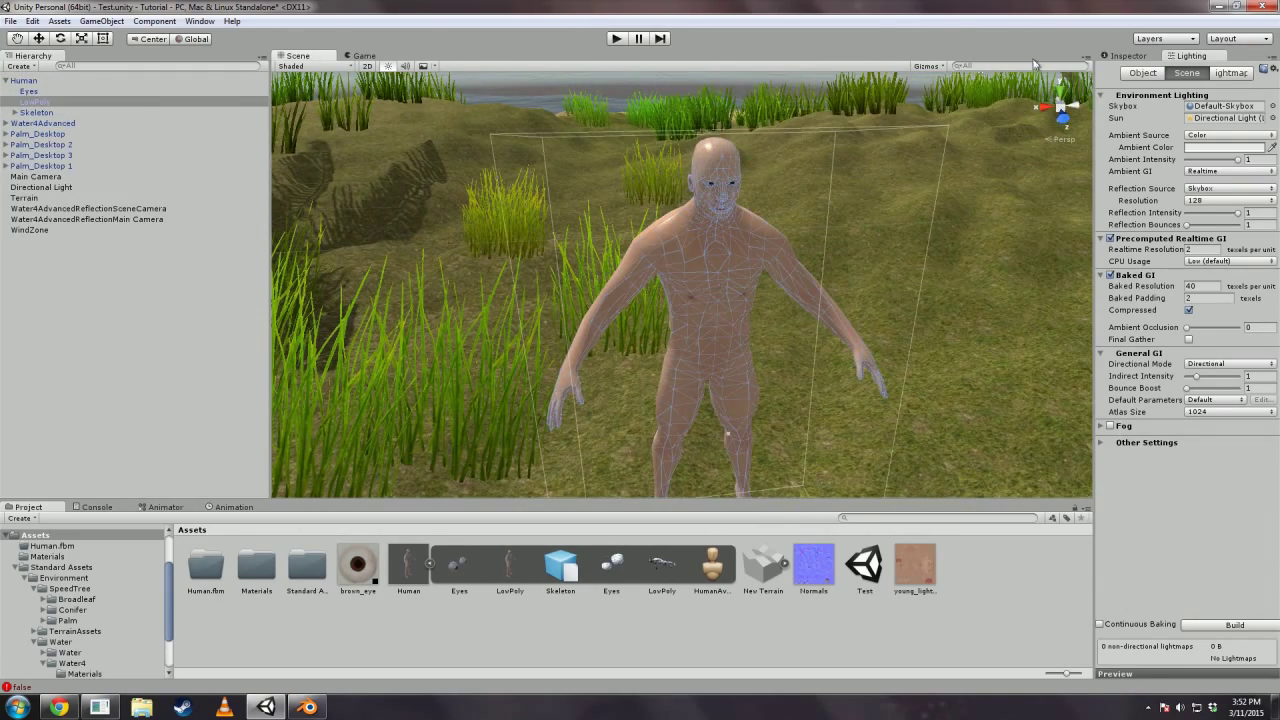
pyautogui.click(1127, 57)
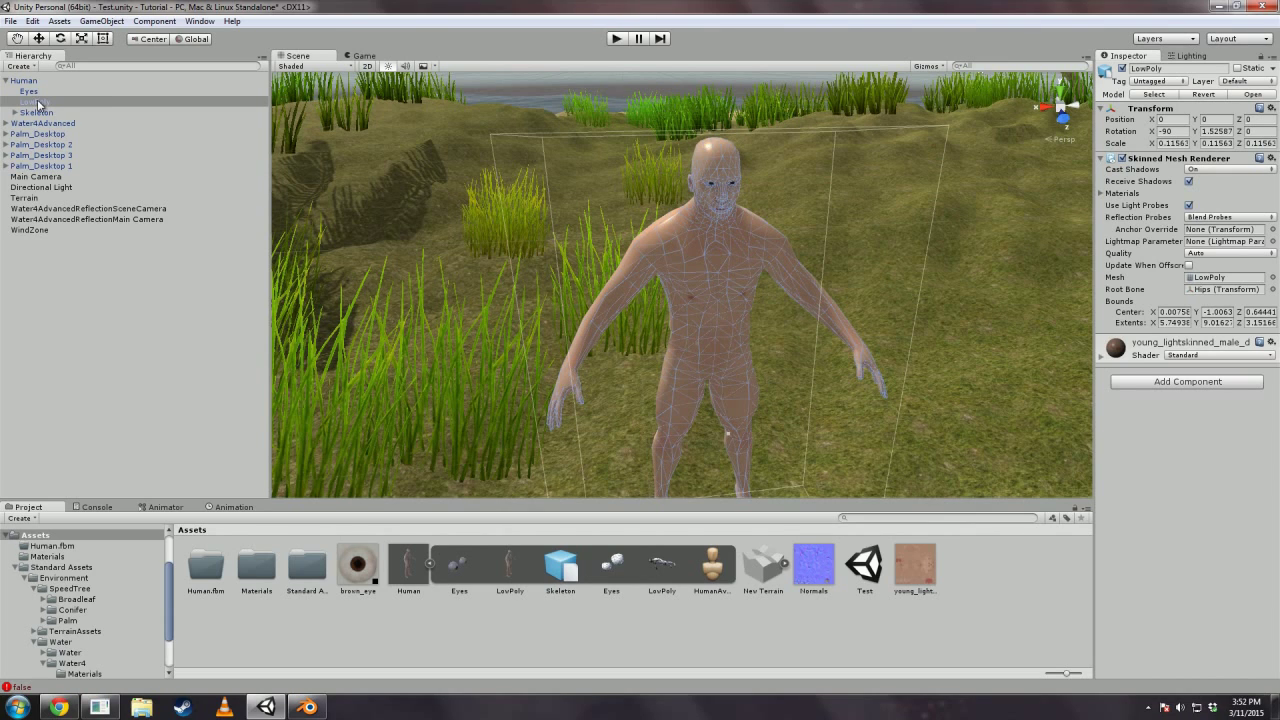
pyautogui.click(1102, 354)
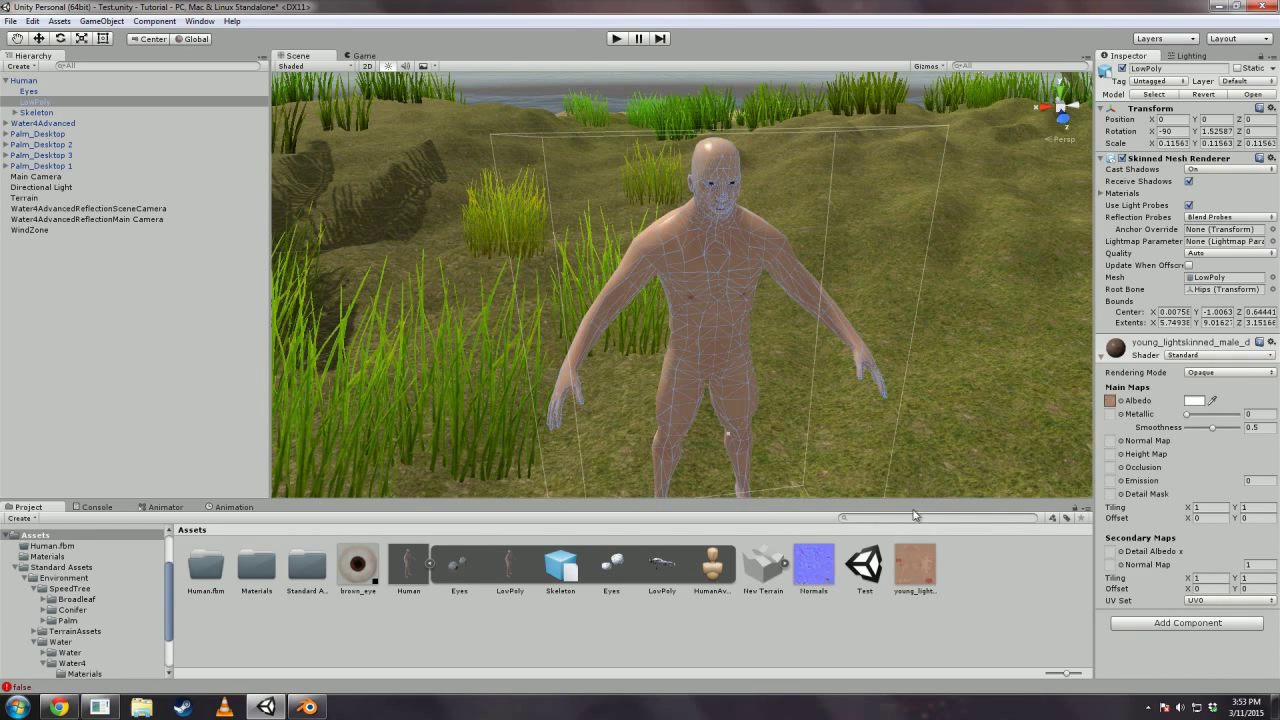
pyautogui.moveTo(814, 564); pyautogui.dragTo(1111, 443)
pyautogui.keyDown('alt'); pyautogui.moveTo(871, 228); pyautogui.dragTo(843, 207); pyautogui.keyUp('alt')
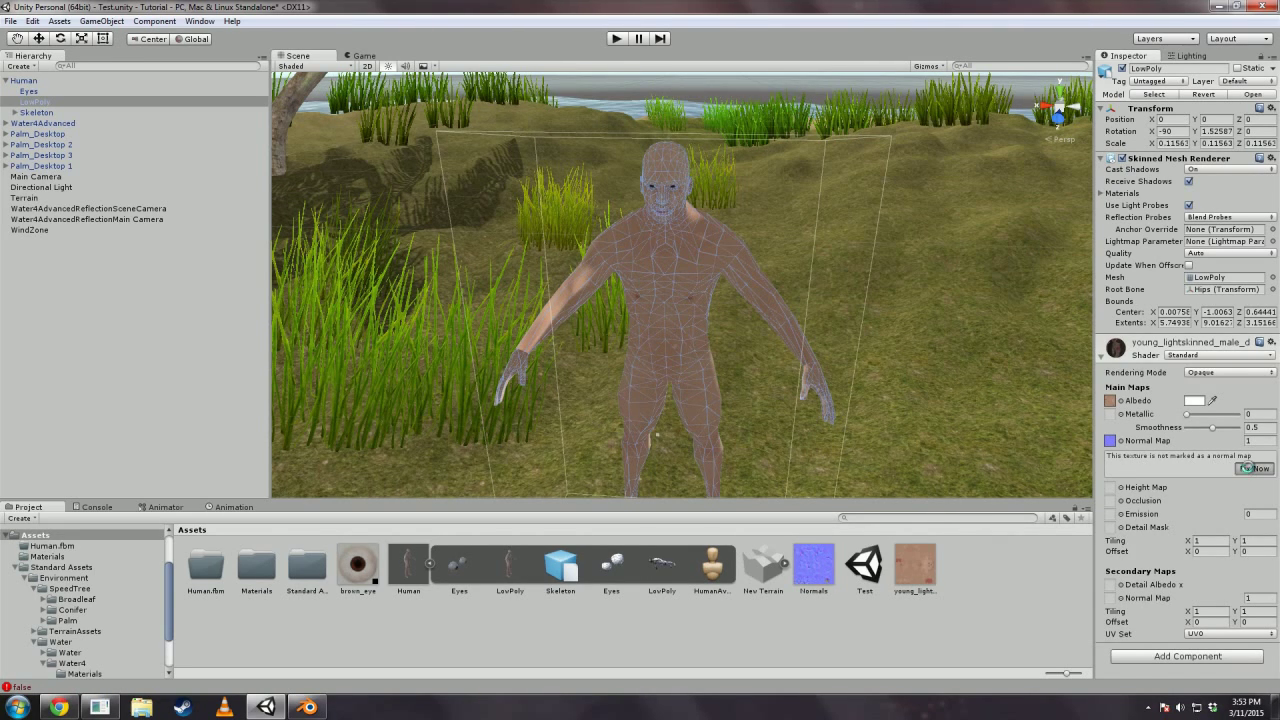
pyautogui.click(1250, 467)
# Rotate the Human character around its vertical axis to face the front view.
pyautogui.click(784, 127)
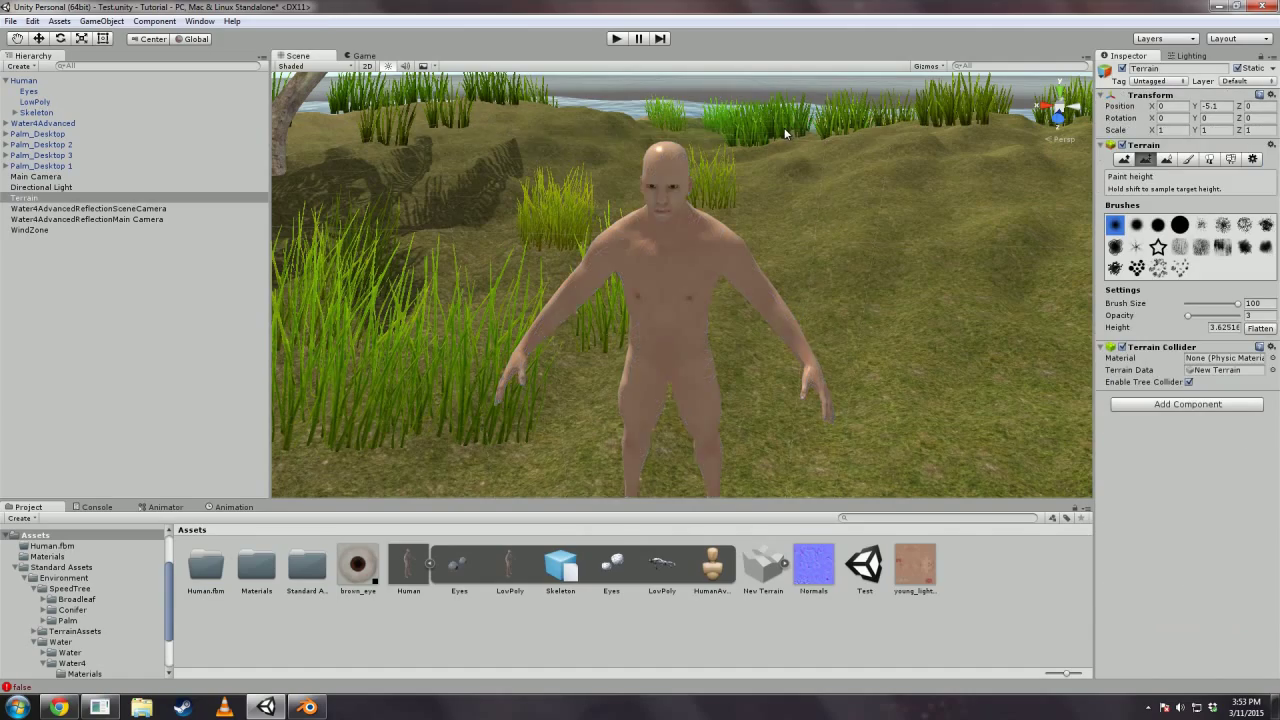
pyautogui.moveTo(921, 187)
pyautogui.keyDown('alt'); pyautogui.mouseDown()
pyautogui.moveTo(813, 62)
pyautogui.moveTo(850, 140)
pyautogui.moveTo(974, 271)
pyautogui.moveTo(912, 227)
pyautogui.mouseUp(); pyautogui.keyUp('alt')
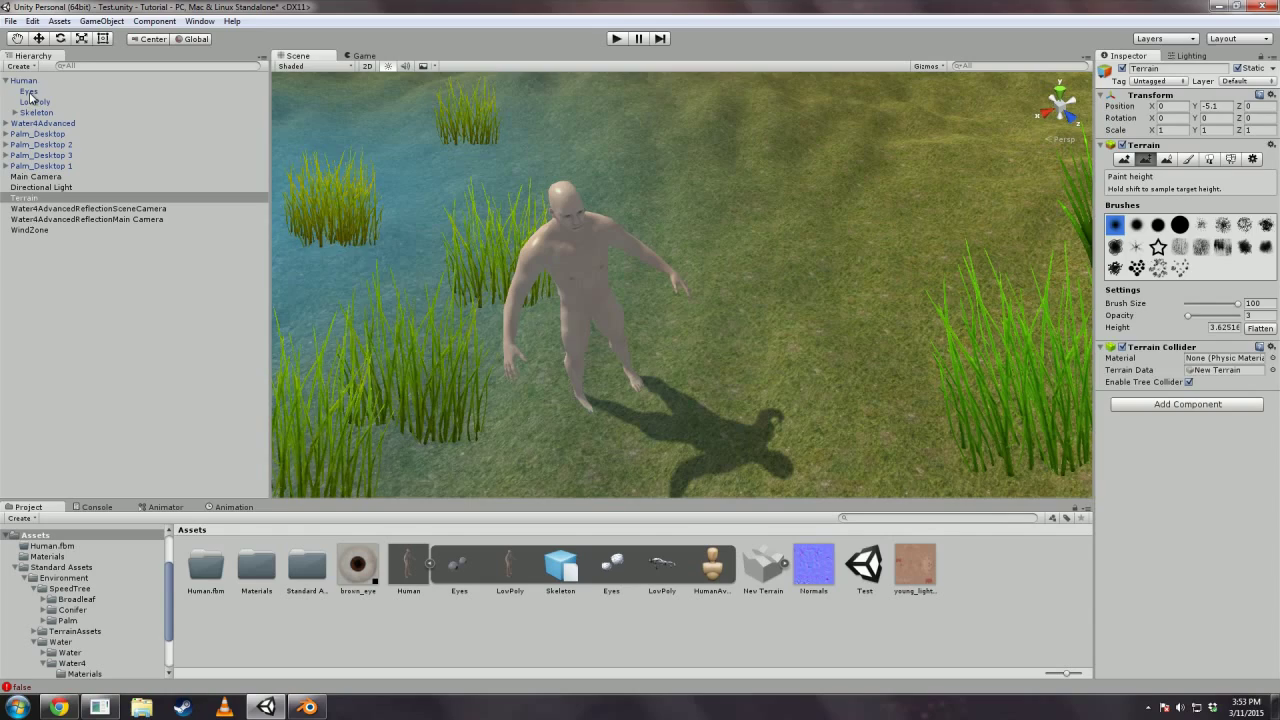
pyautogui.doubleClick(30, 80)
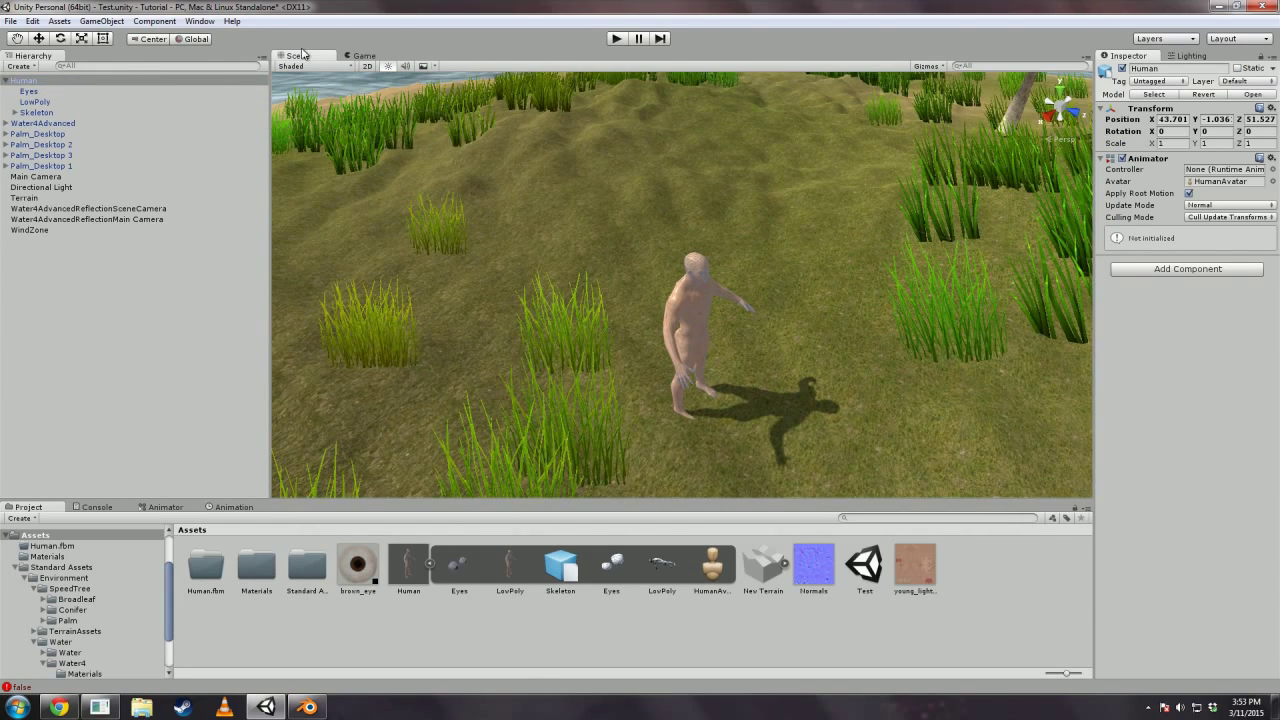
pyautogui.moveTo(737, 355); pyautogui.dragTo(725, 250)
pyautogui.click(732, 173)
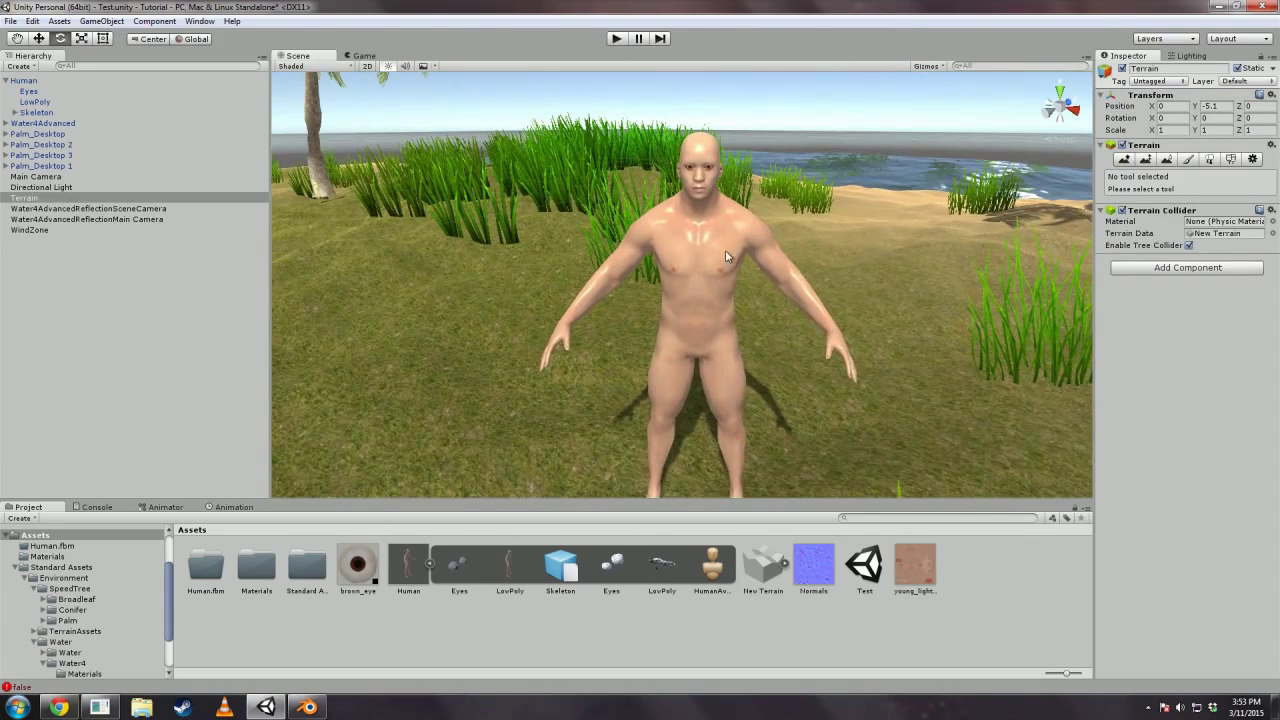
# Lower the LowPoly skin material's Smoothness, first to about 0.38, then further.
pyautogui.click(700, 289)
pyautogui.click(34, 102)
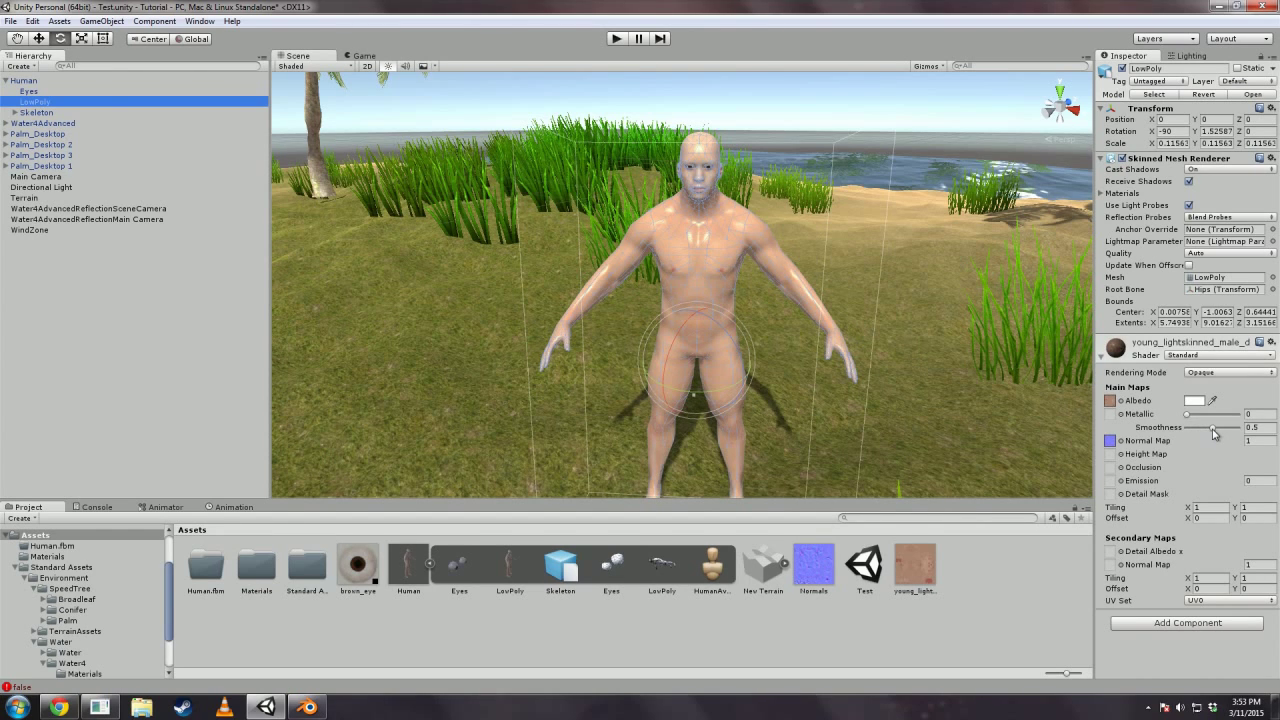
pyautogui.moveTo(1213, 430); pyautogui.dragTo(1206, 429)
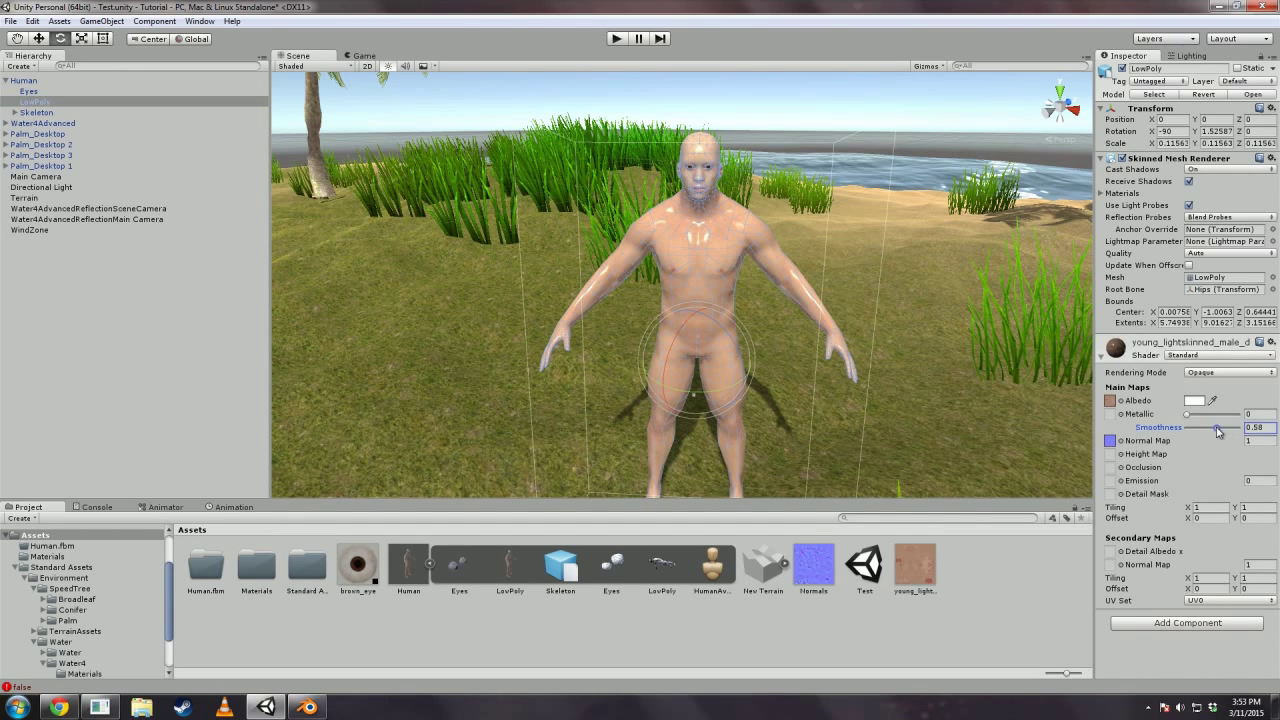
pyautogui.click(945, 217)
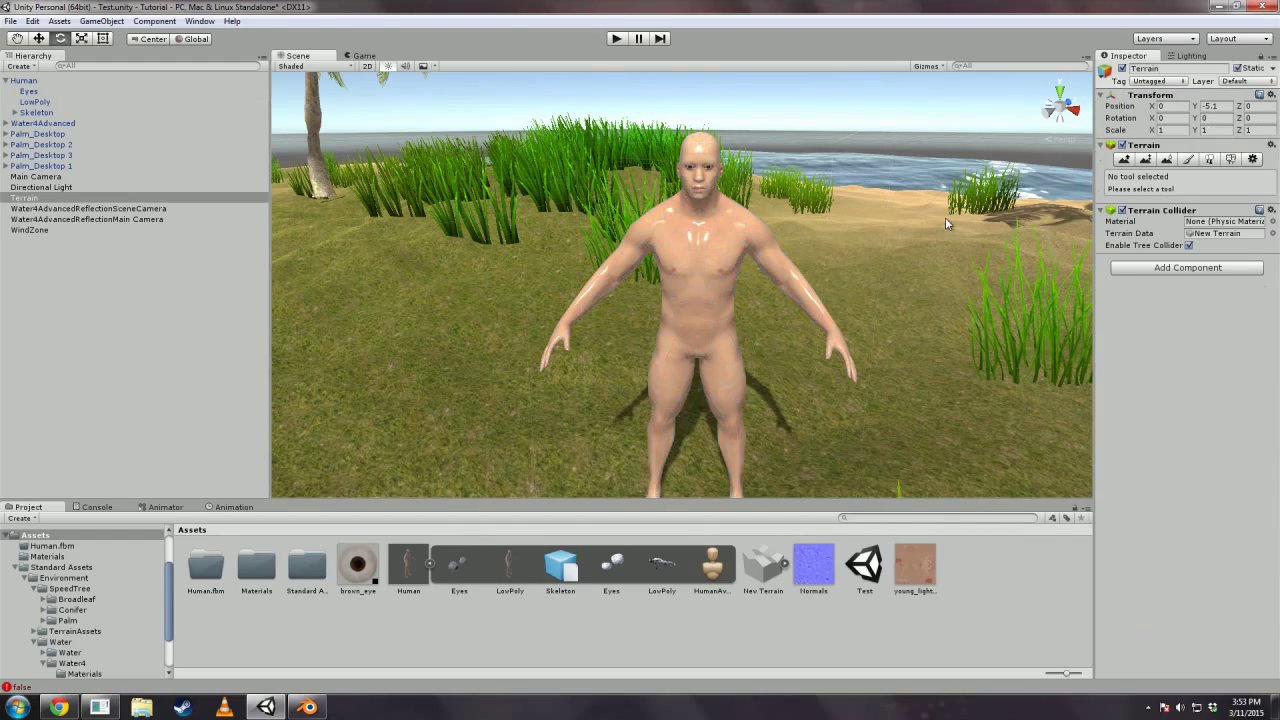
pyautogui.keyDown('alt'); pyautogui.moveTo(945, 217); pyautogui.dragTo(962, 238); pyautogui.keyUp('alt')
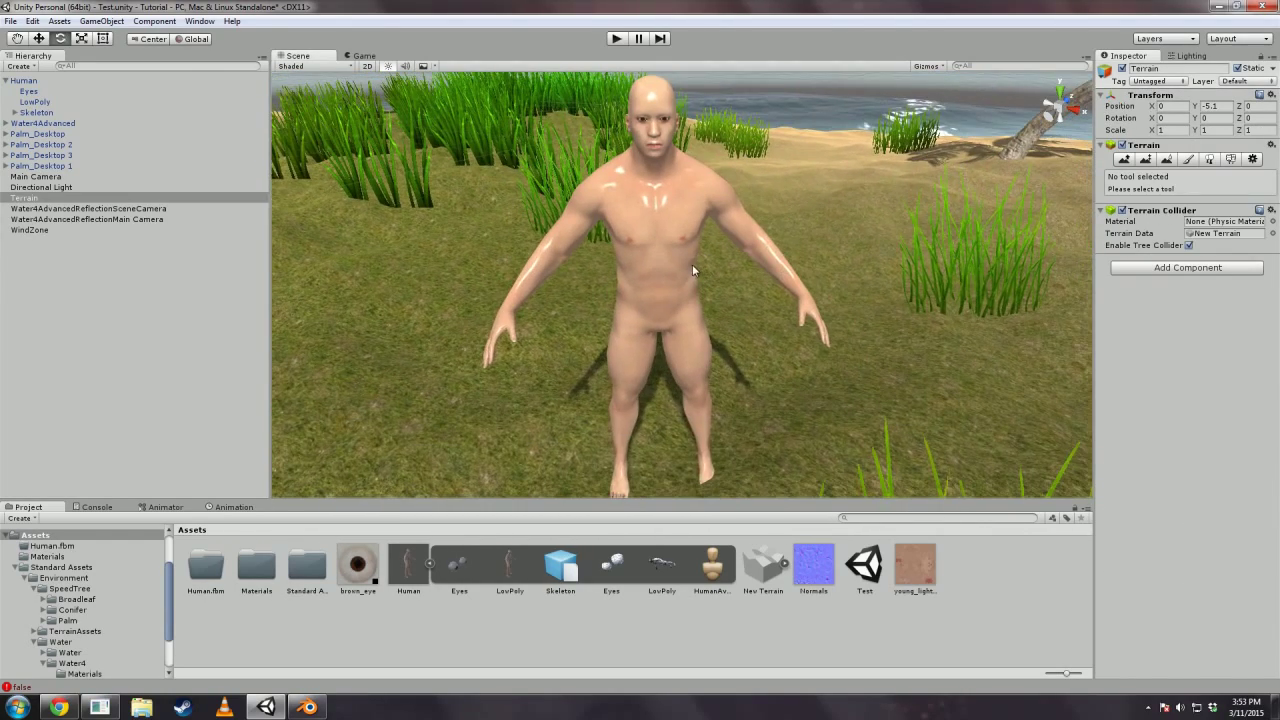
pyautogui.click(667, 272)
pyautogui.click(90, 101)
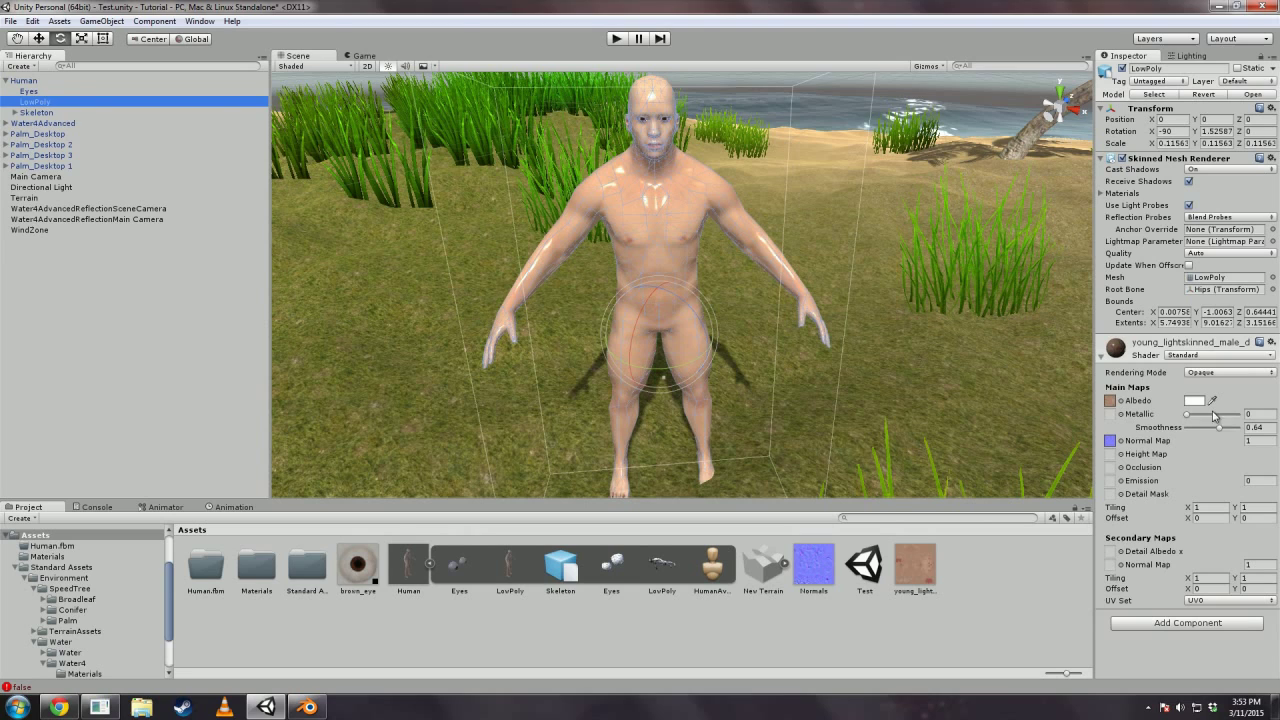
pyautogui.moveTo(1224, 430); pyautogui.dragTo(1206, 430)
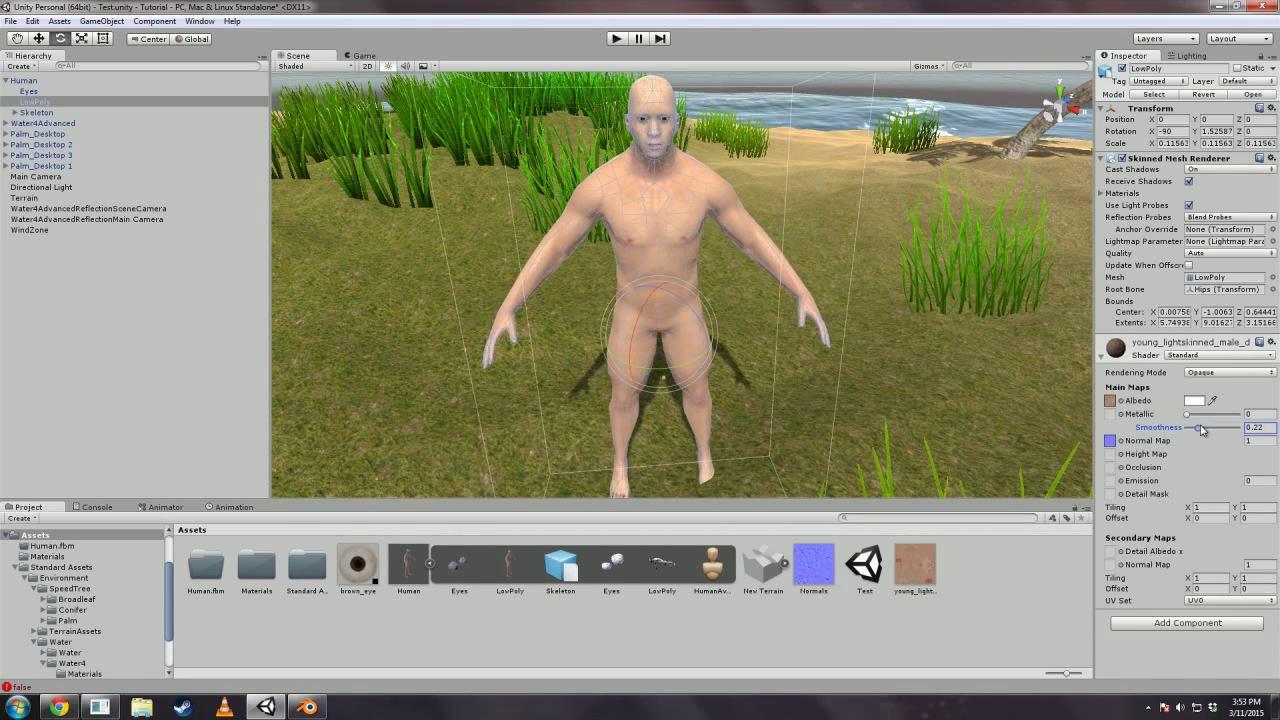
# Nudge the skin Smoothness back up so it settles at 0.42.
pyautogui.click(800, 184)
pyautogui.moveTo(800, 184); pyautogui.dragTo(721, 270, button='right')
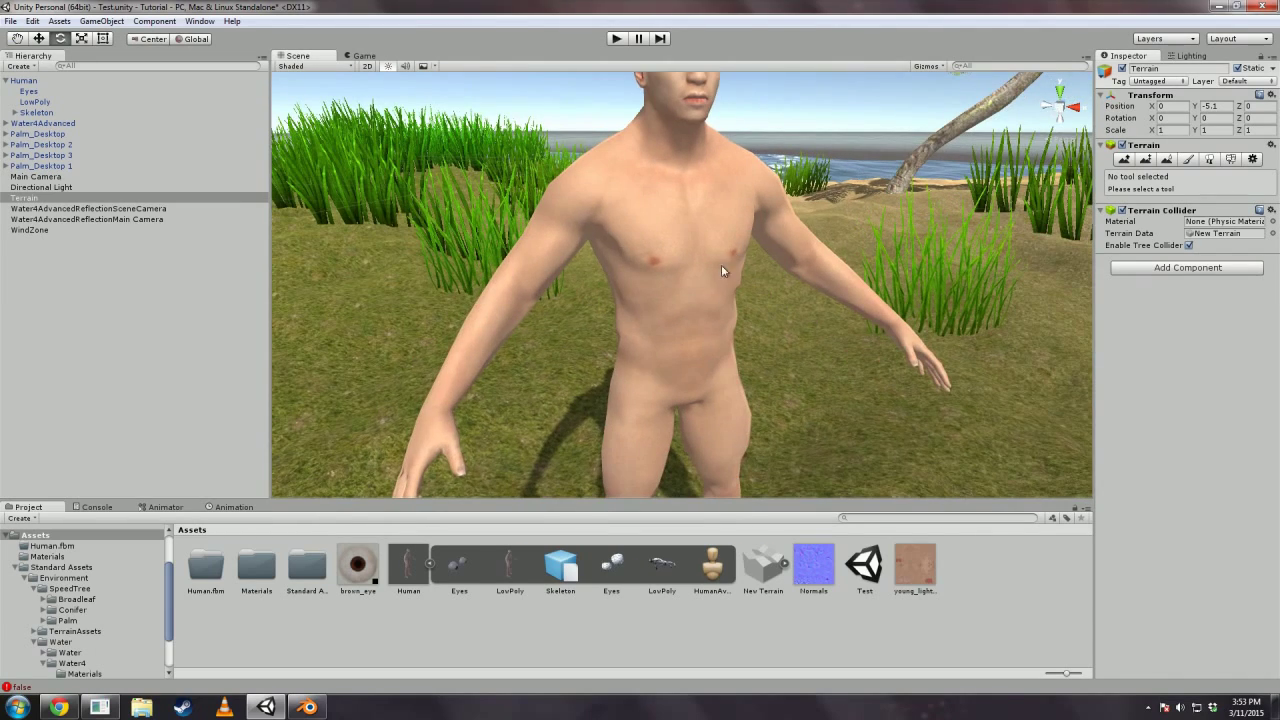
pyautogui.click(36, 102)
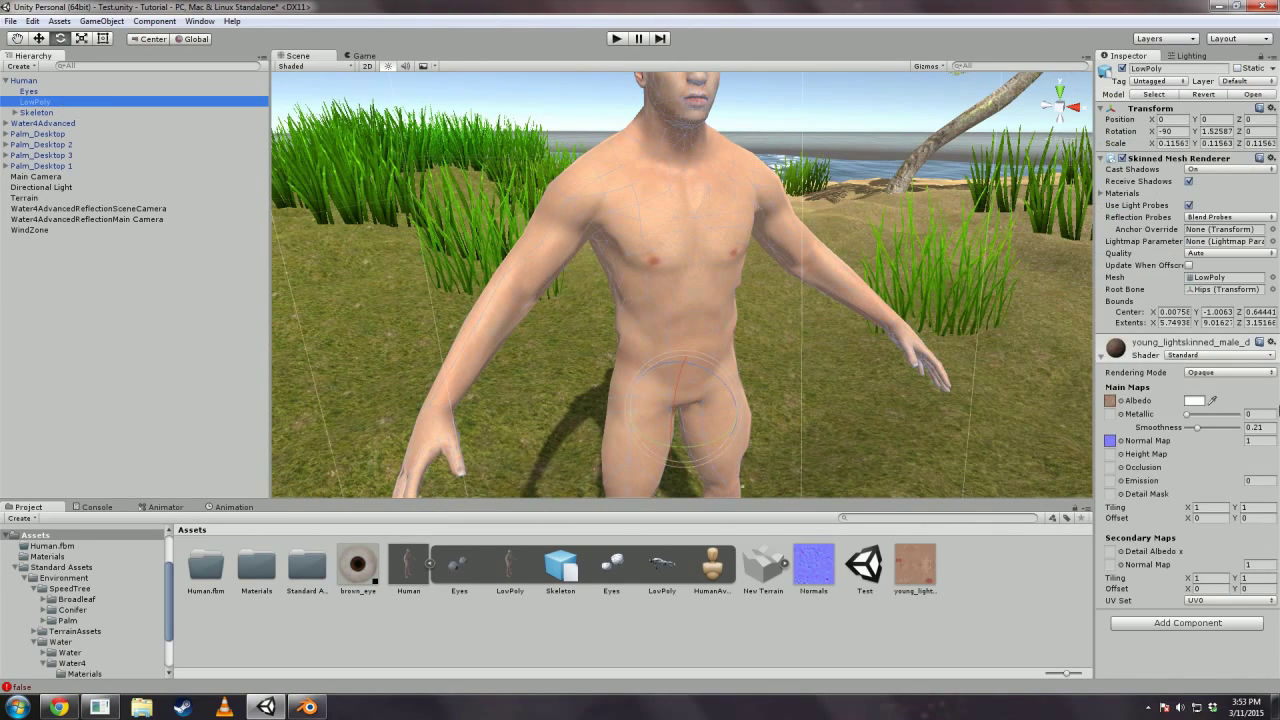
pyautogui.moveTo(1203, 428); pyautogui.dragTo(1207, 431)
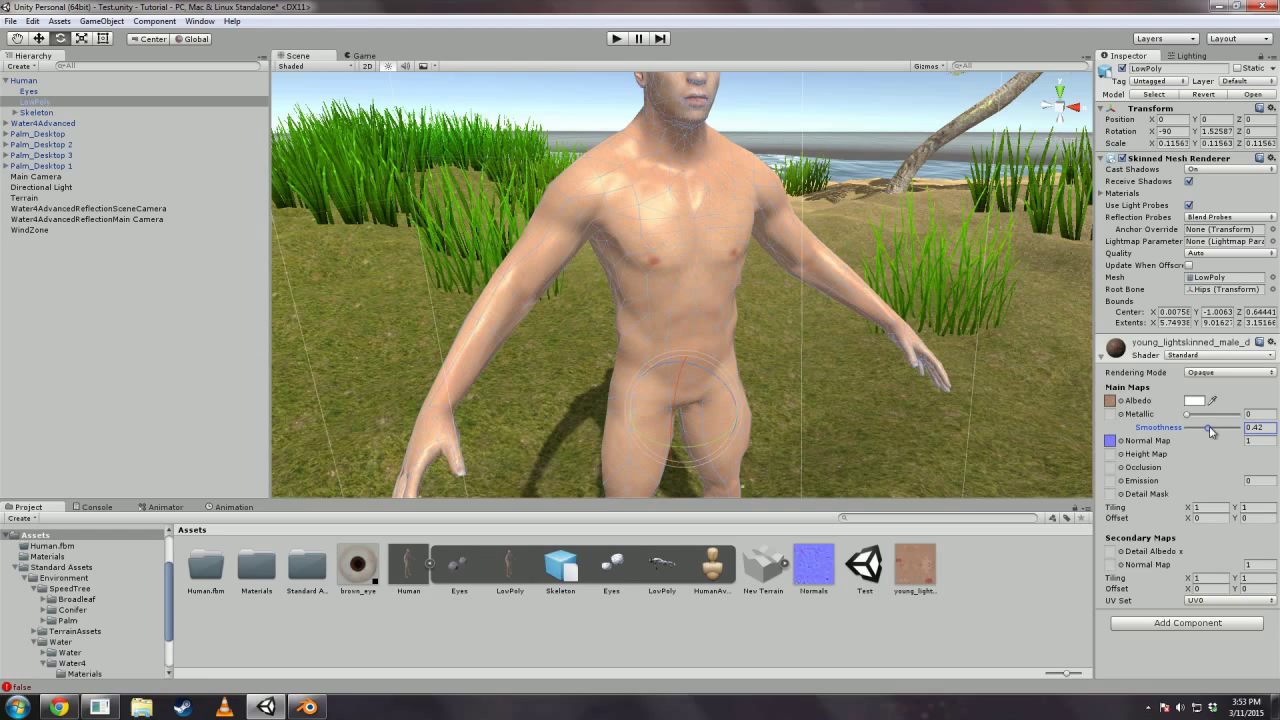
pyautogui.moveTo(856, 403); pyautogui.dragTo(783, 380, button='right')
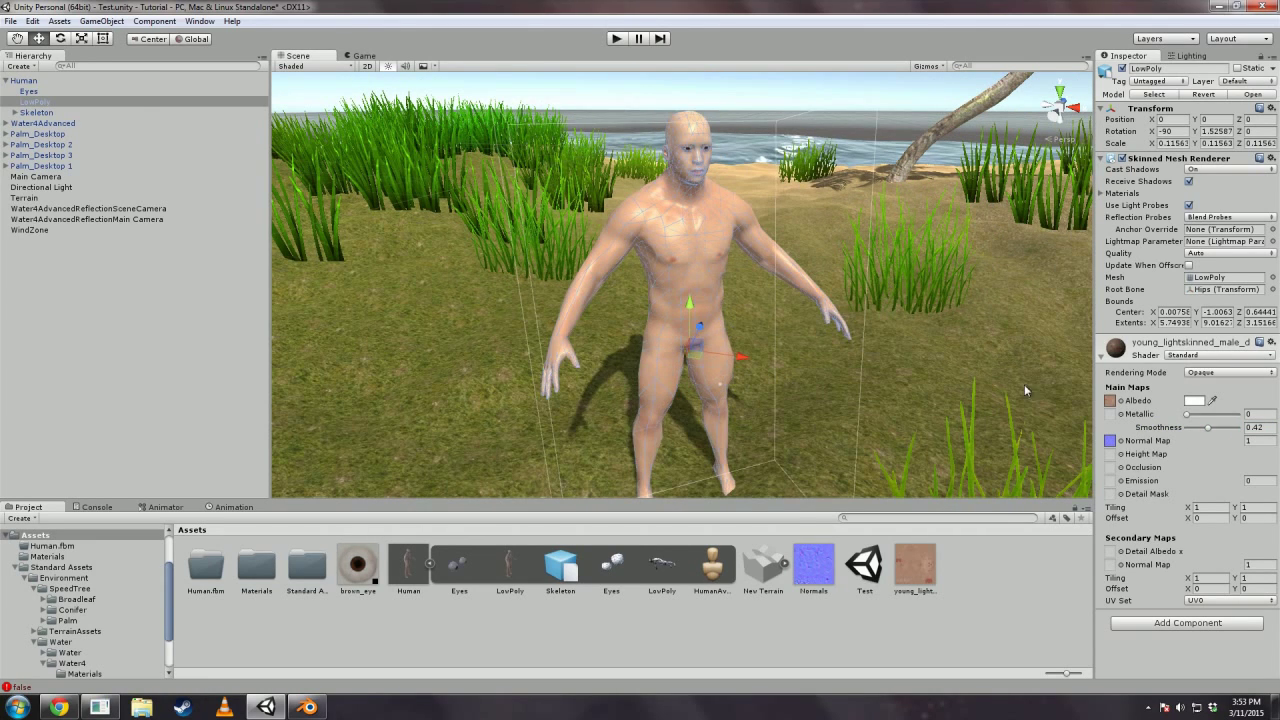
# Try a red Albedo tint on the skin, then revert it to white.
pyautogui.click(1194, 401)
pyautogui.moveTo(82, 106); pyautogui.dragTo(4, 6)
pyautogui.click(129, 6)
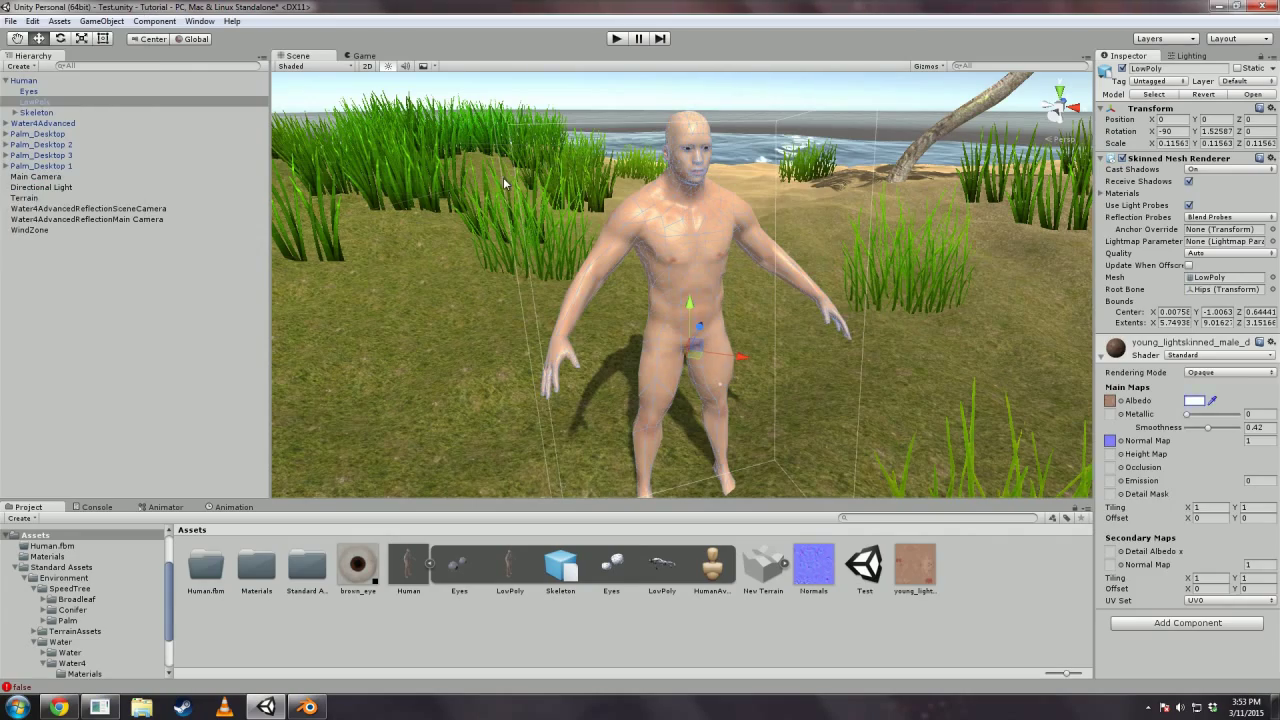
pyautogui.click(498, 179)
pyautogui.moveTo(498, 179); pyautogui.dragTo(546, 201, button='right')
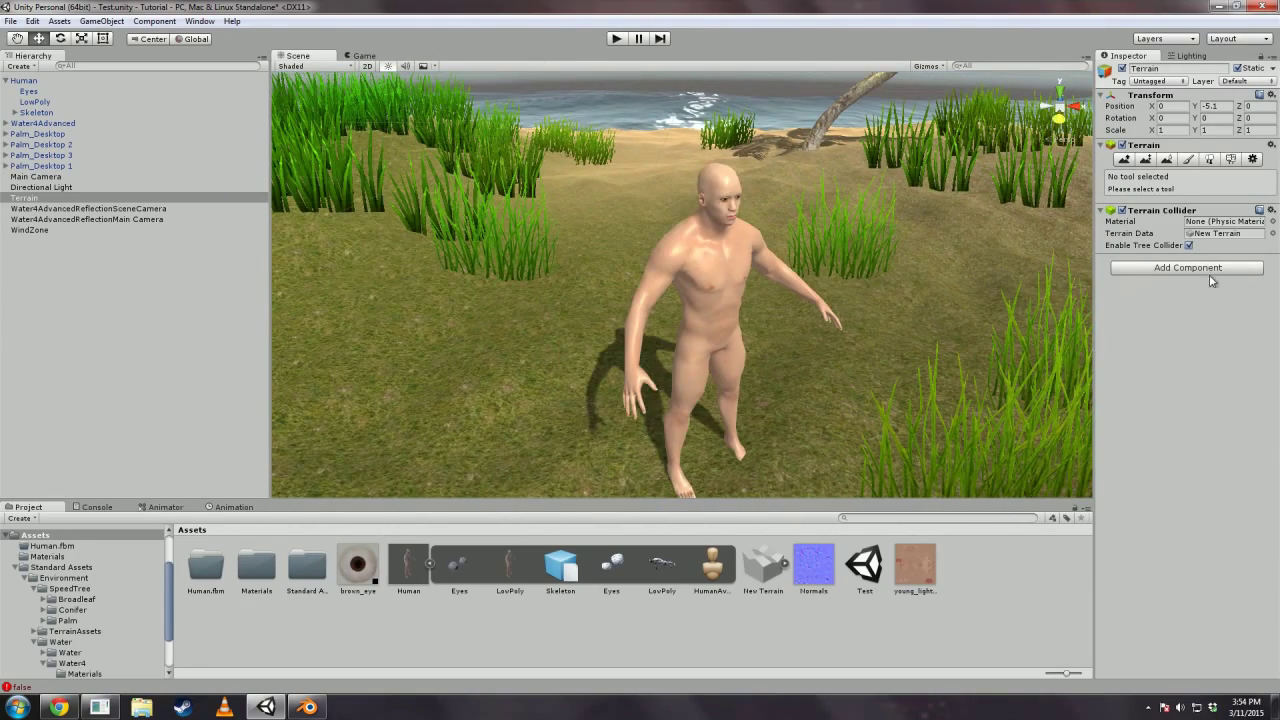